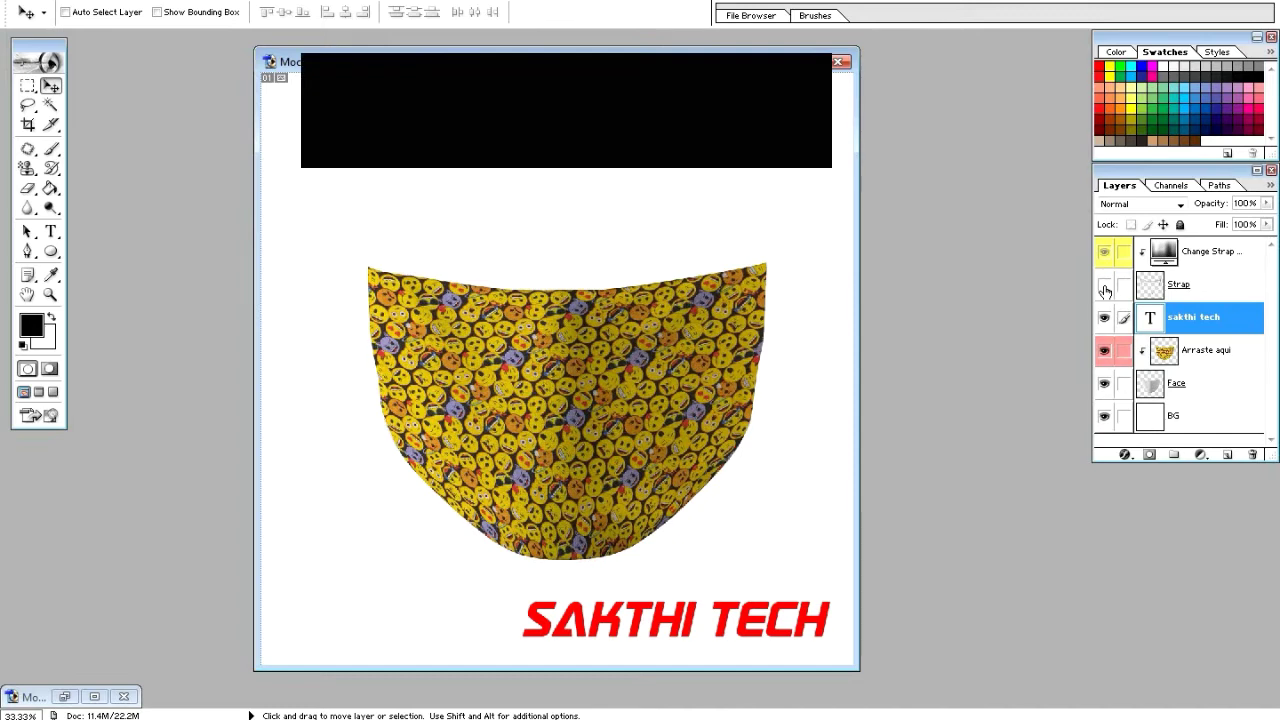
# Toggle the visibility of the Strap, sakthi tech, Arraste aqui, Face and BG layers to examine what each contributes to the mask.
pyautogui.click(1104, 285)
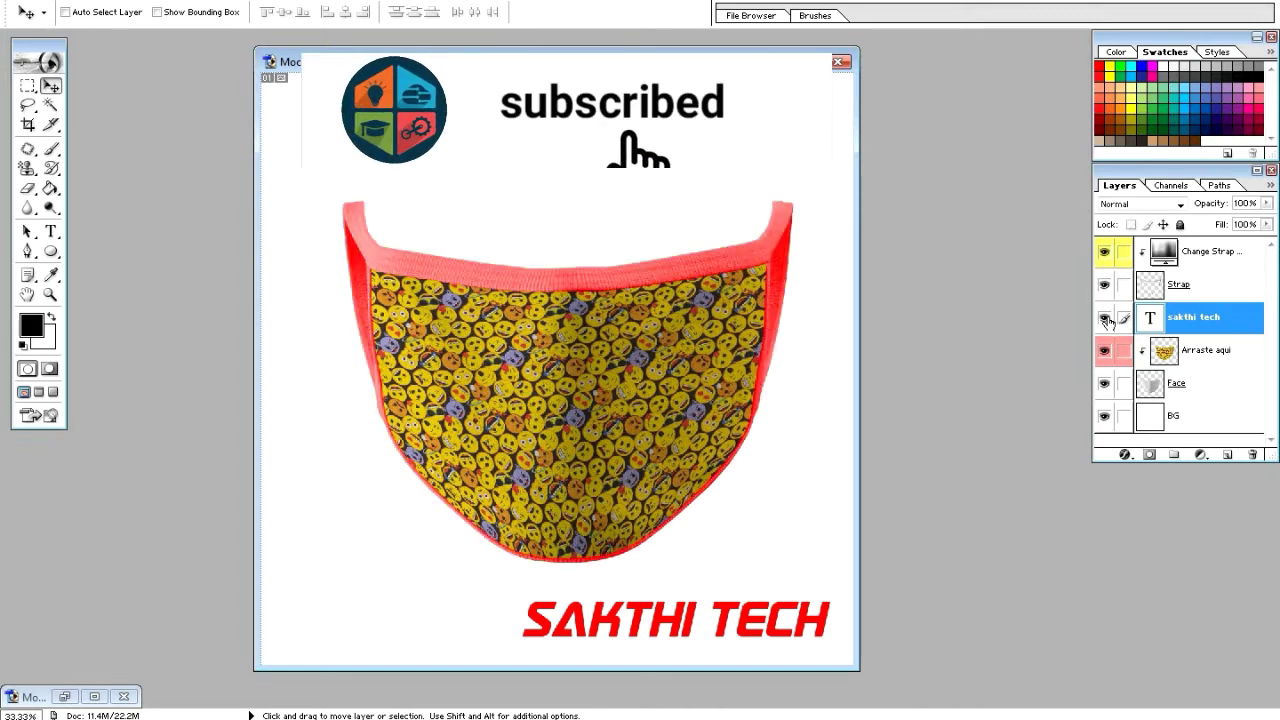
pyautogui.click(1104, 318)
pyautogui.click(1104, 320)
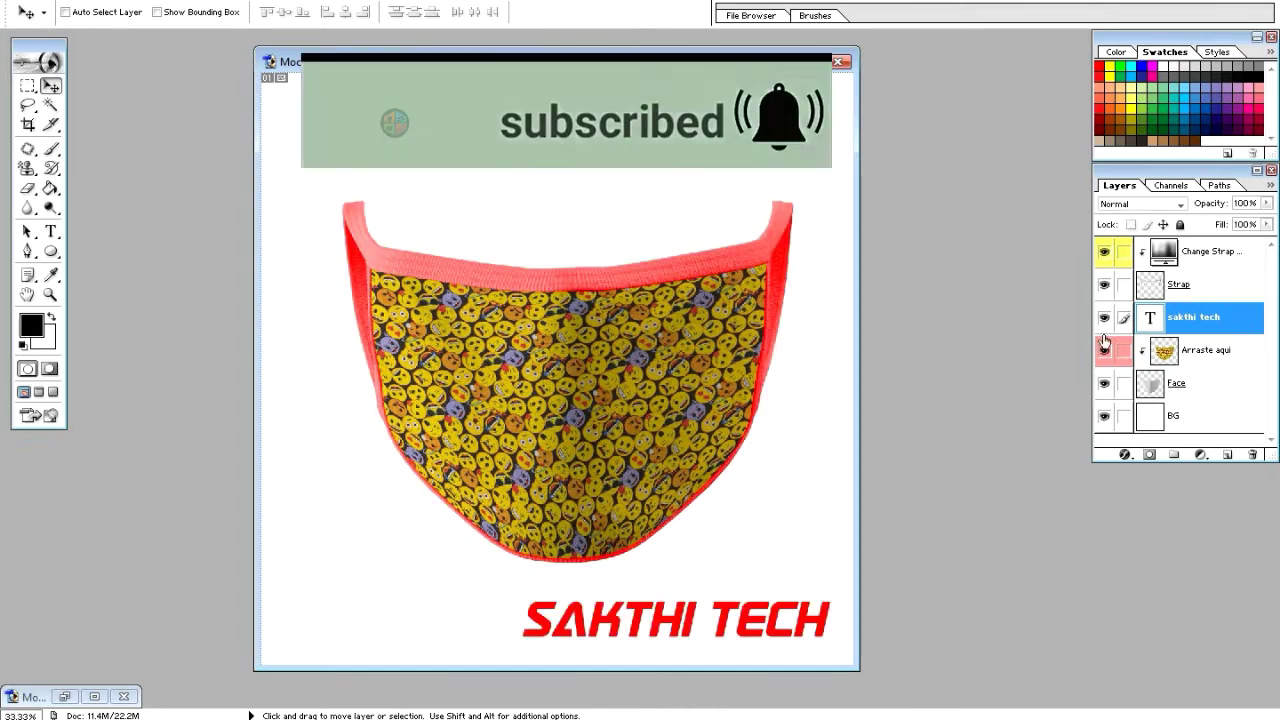
pyautogui.click(1103, 351)
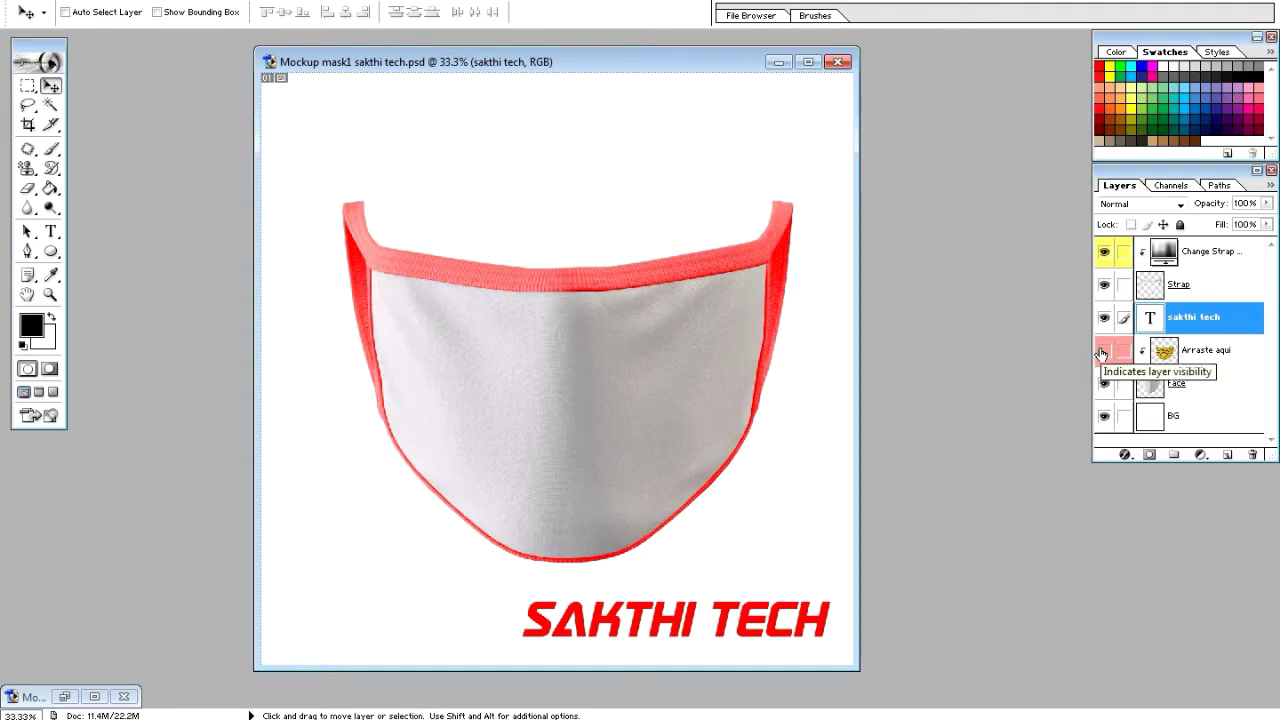
pyautogui.click(1103, 352)
pyautogui.click(1104, 352)
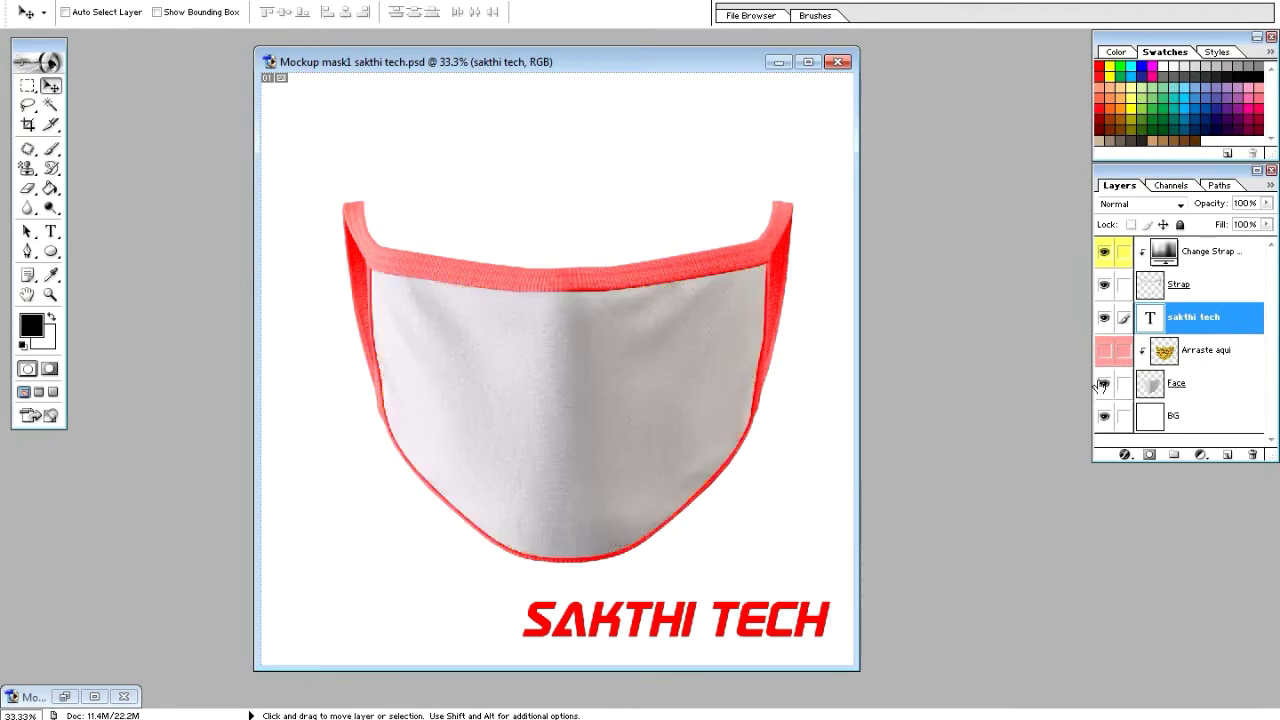
pyautogui.click(1104, 385)
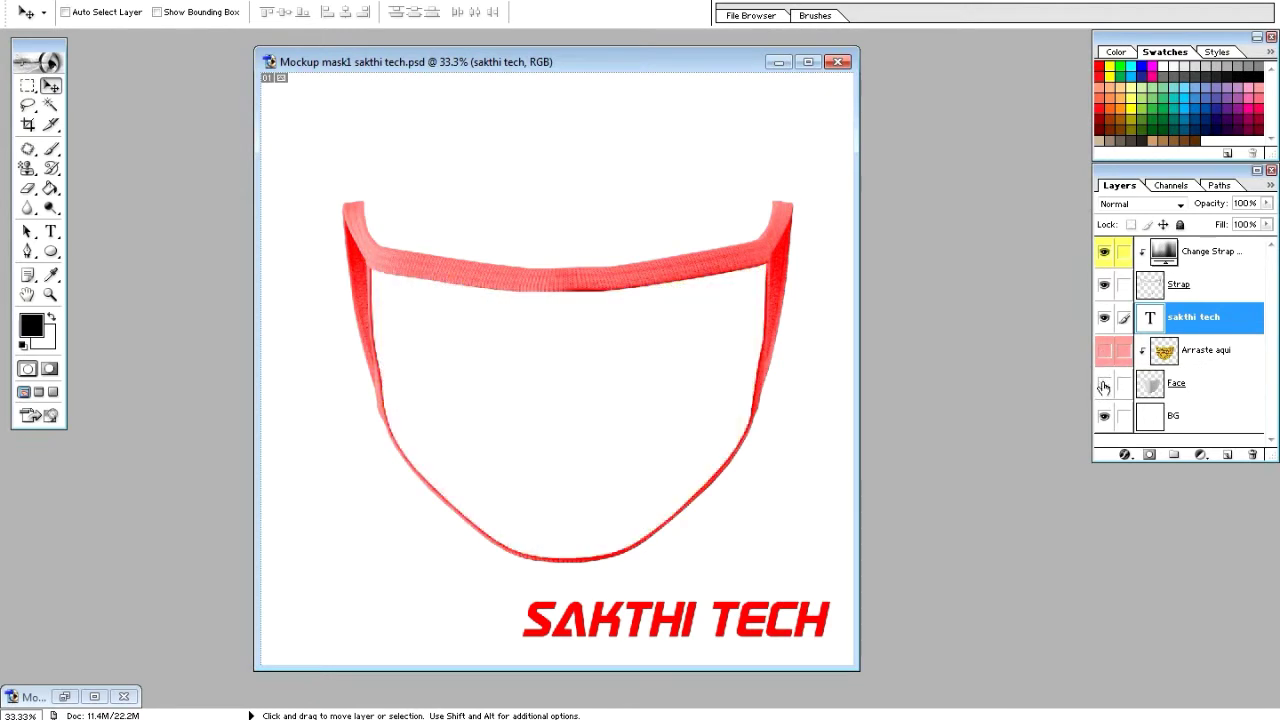
pyautogui.click(1104, 386)
pyautogui.click(1105, 417)
pyautogui.click(1105, 417)
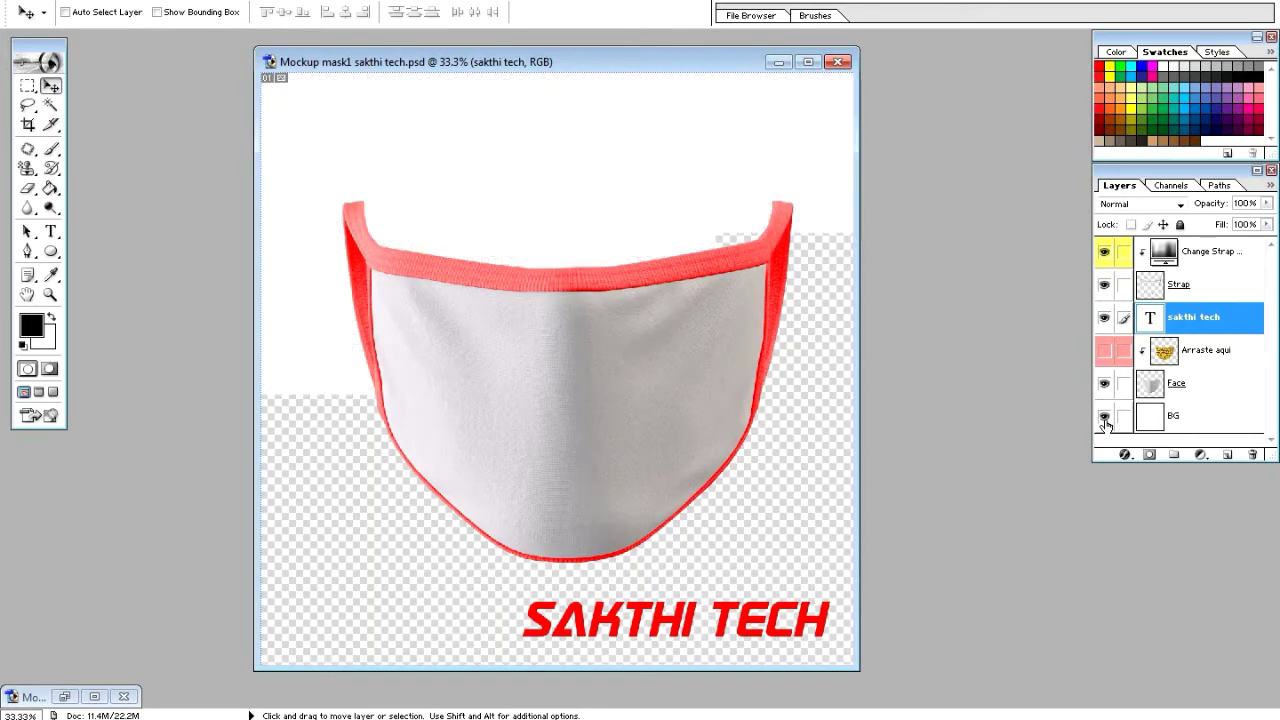
pyautogui.click(1105, 386)
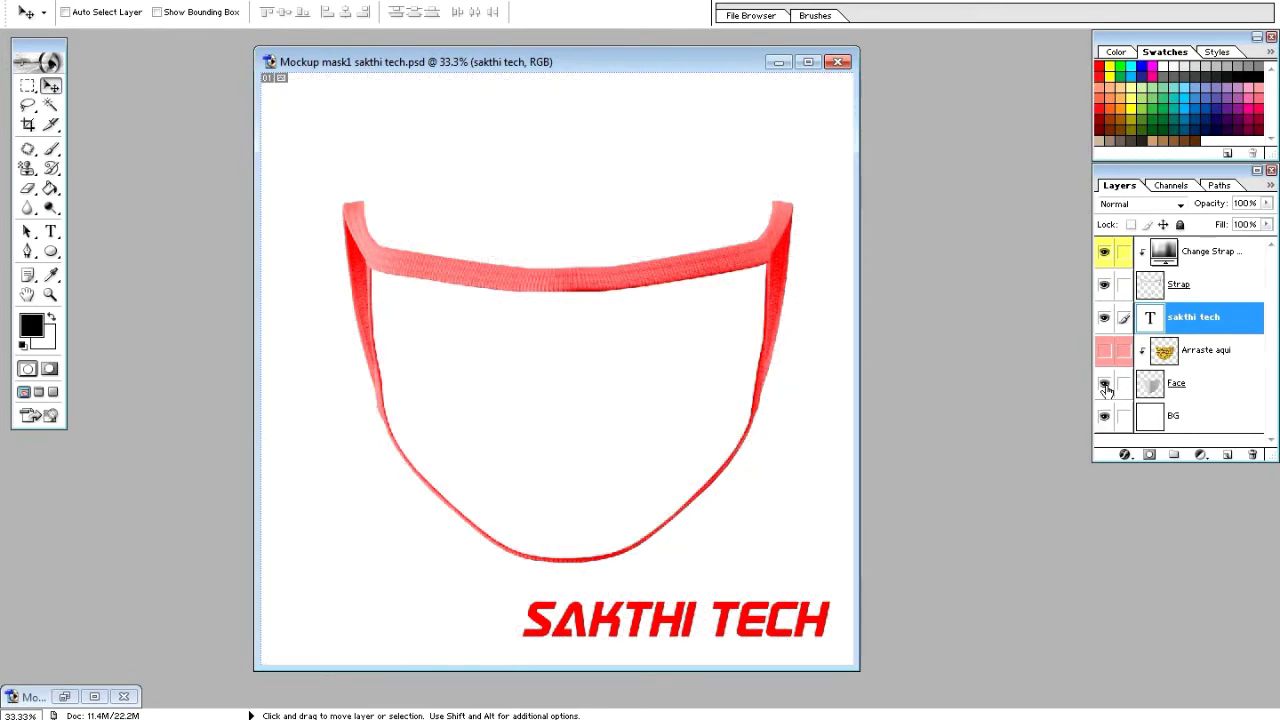
pyautogui.click(1105, 386)
pyautogui.click(1105, 353)
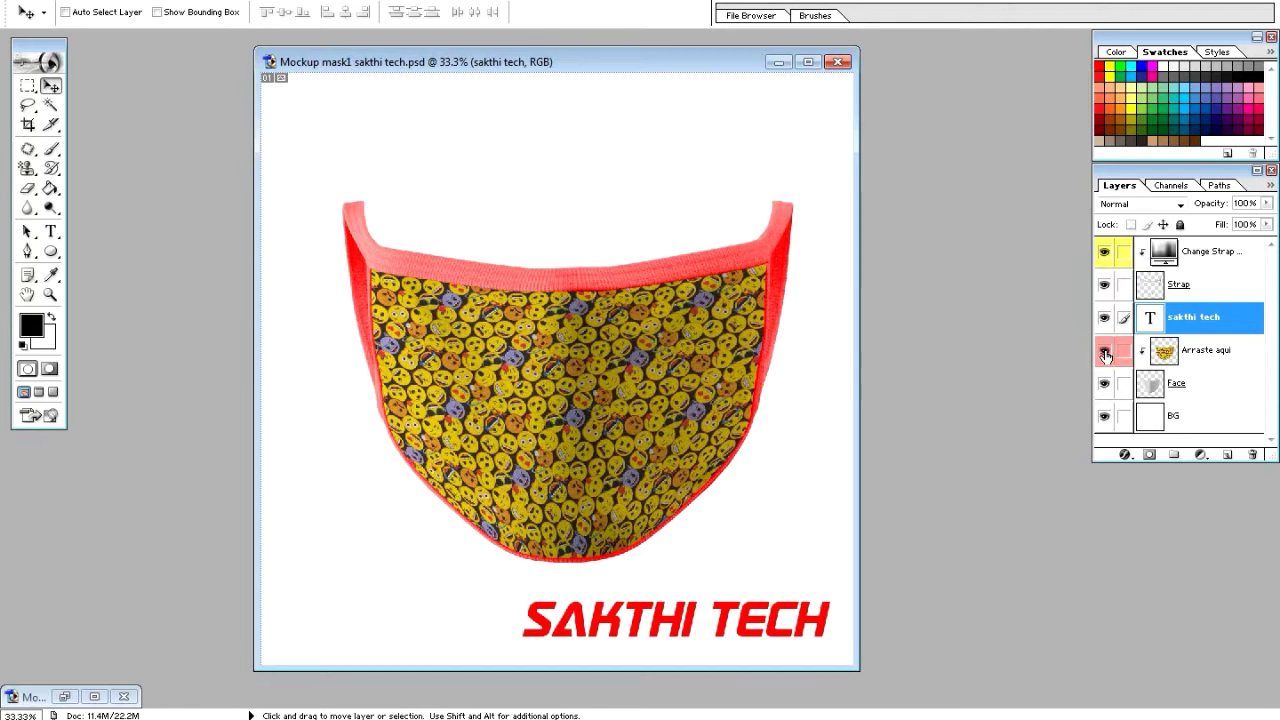
pyautogui.click(1105, 289)
pyautogui.click(1105, 289)
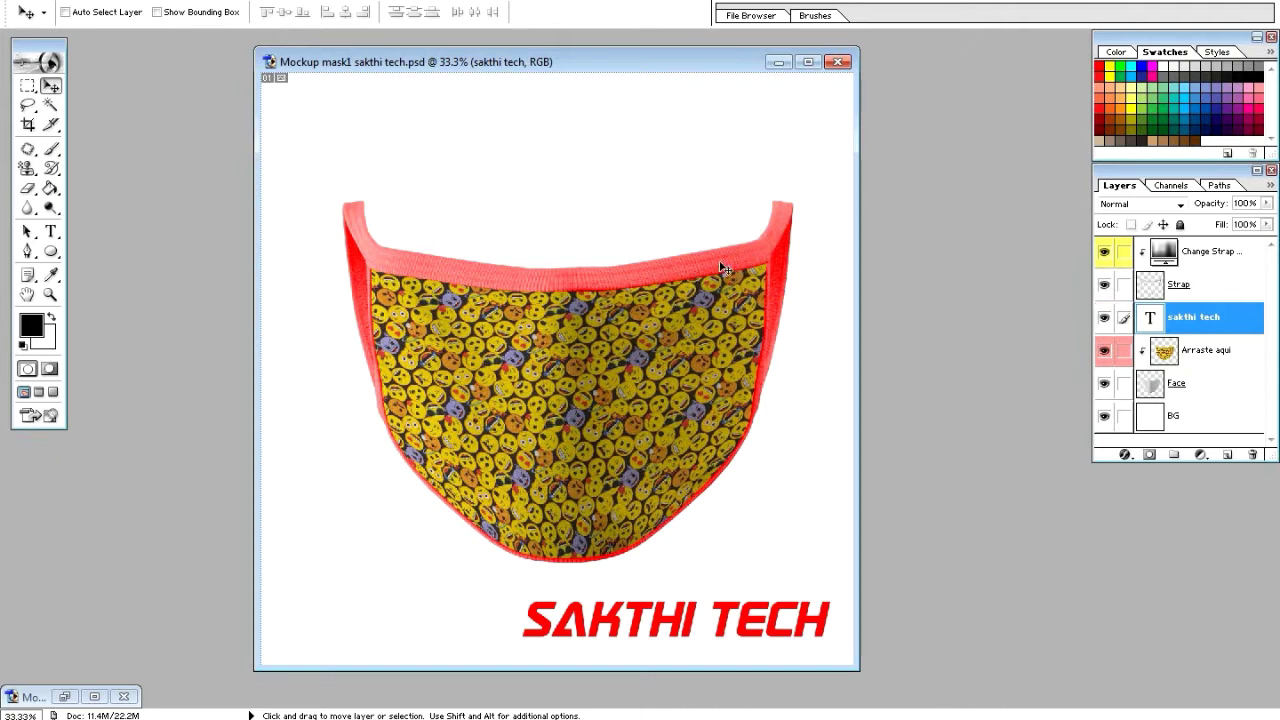
# Try other strap colours by sweeping the hue of the Change Strap Colors Hue/Saturation layer across its range.
pyautogui.doubleClick(1157, 252)
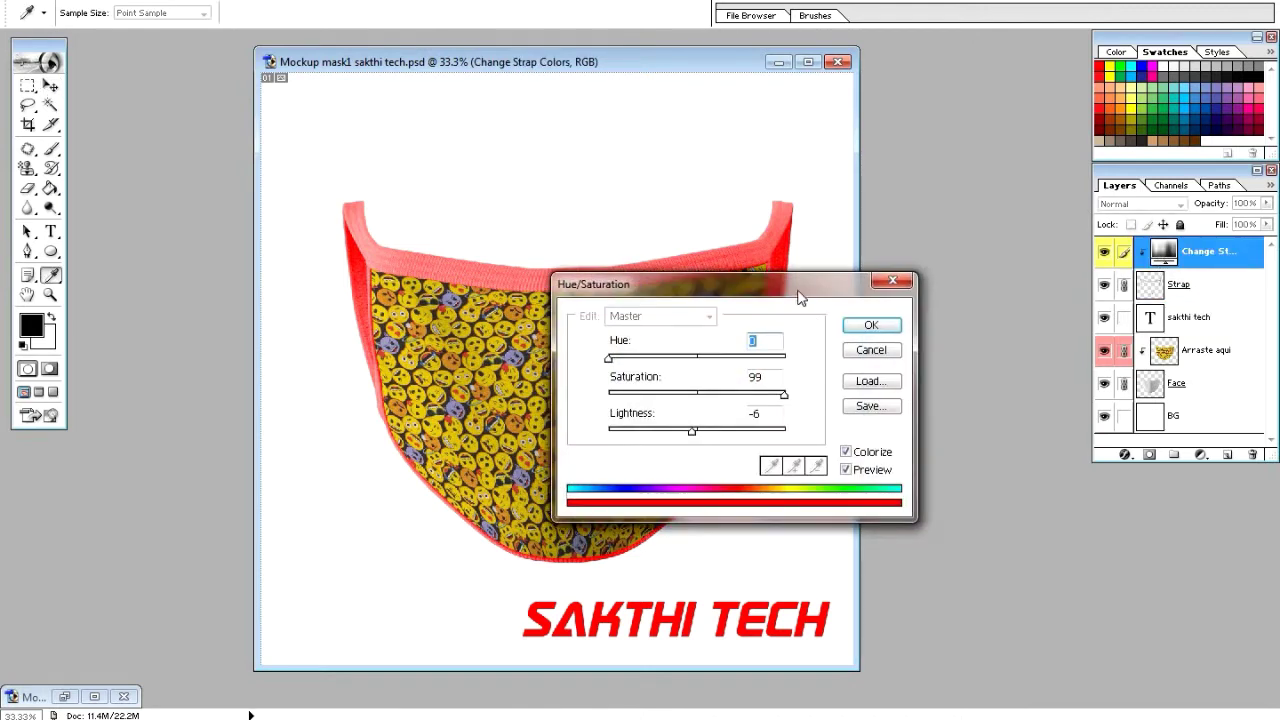
pyautogui.moveTo(799, 296); pyautogui.dragTo(884, 346)
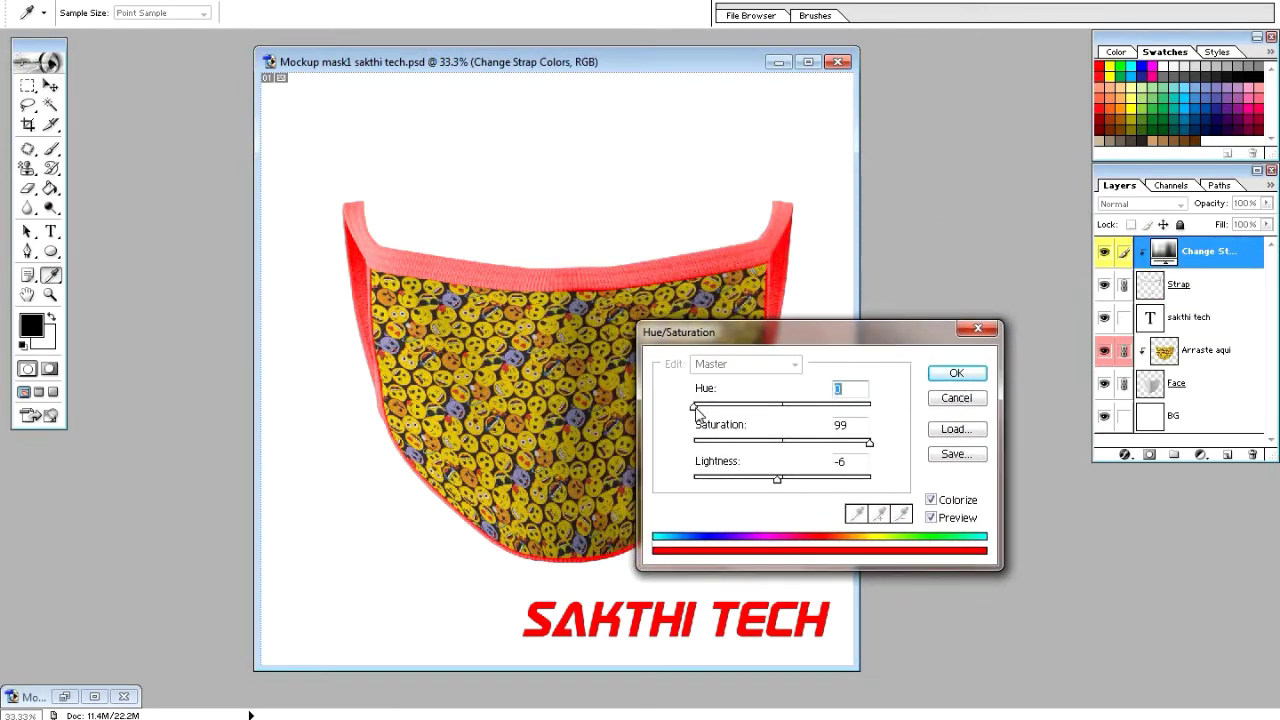
pyautogui.moveTo(694, 408); pyautogui.dragTo(873, 410)
pyautogui.press('Return')
pyautogui.press('v')
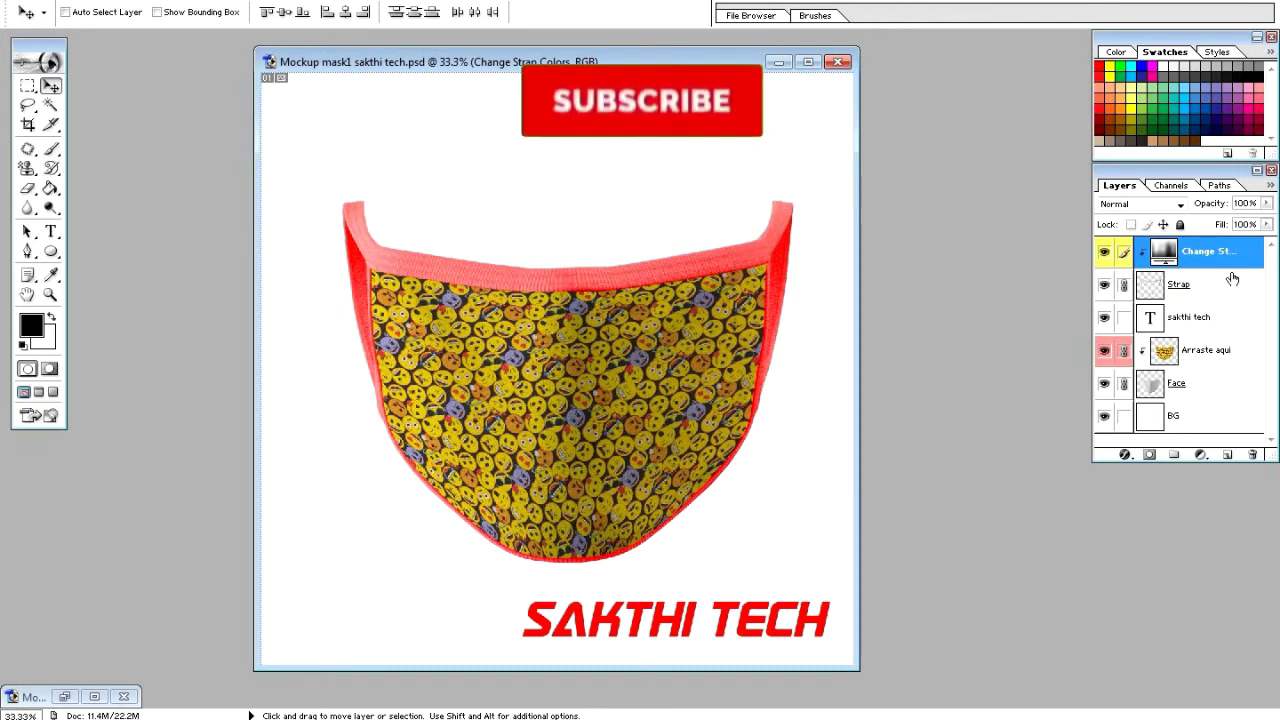
# Select the Arraste aqui pattern layer and open the a7 image from the design folder.
pyautogui.click(1196, 352)
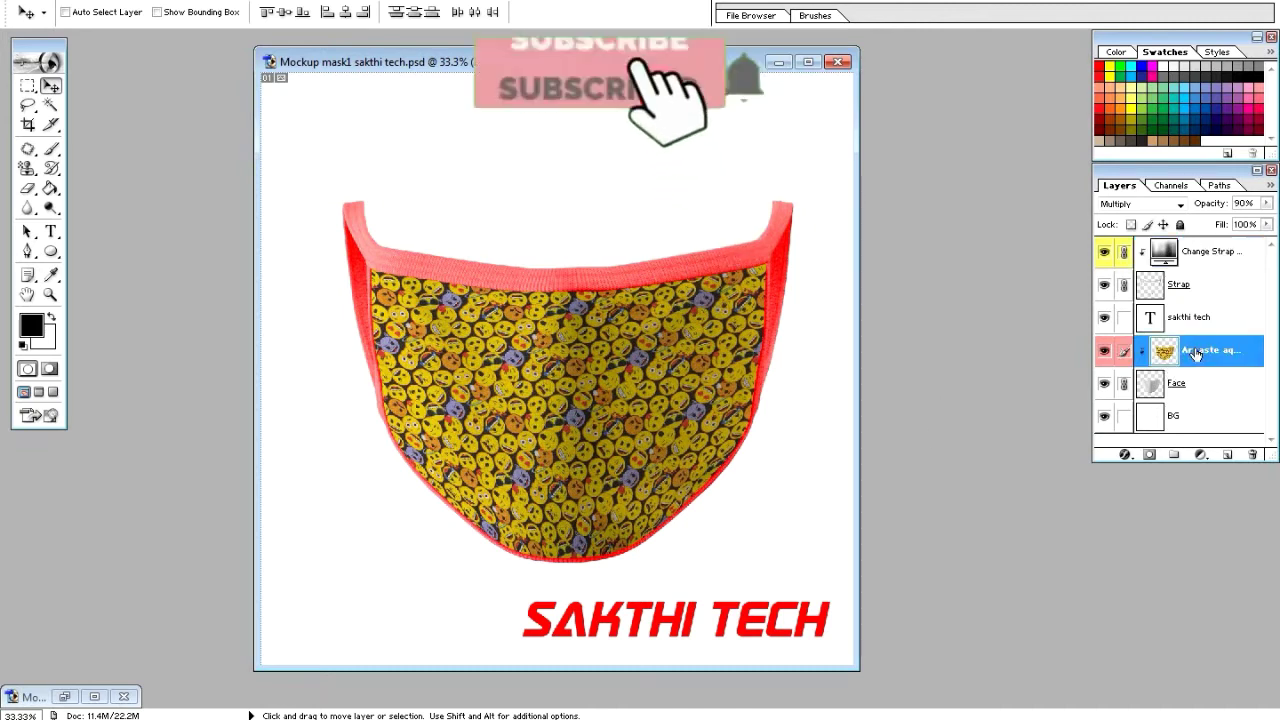
pyautogui.click(1105, 352)
pyautogui.click(1105, 352)
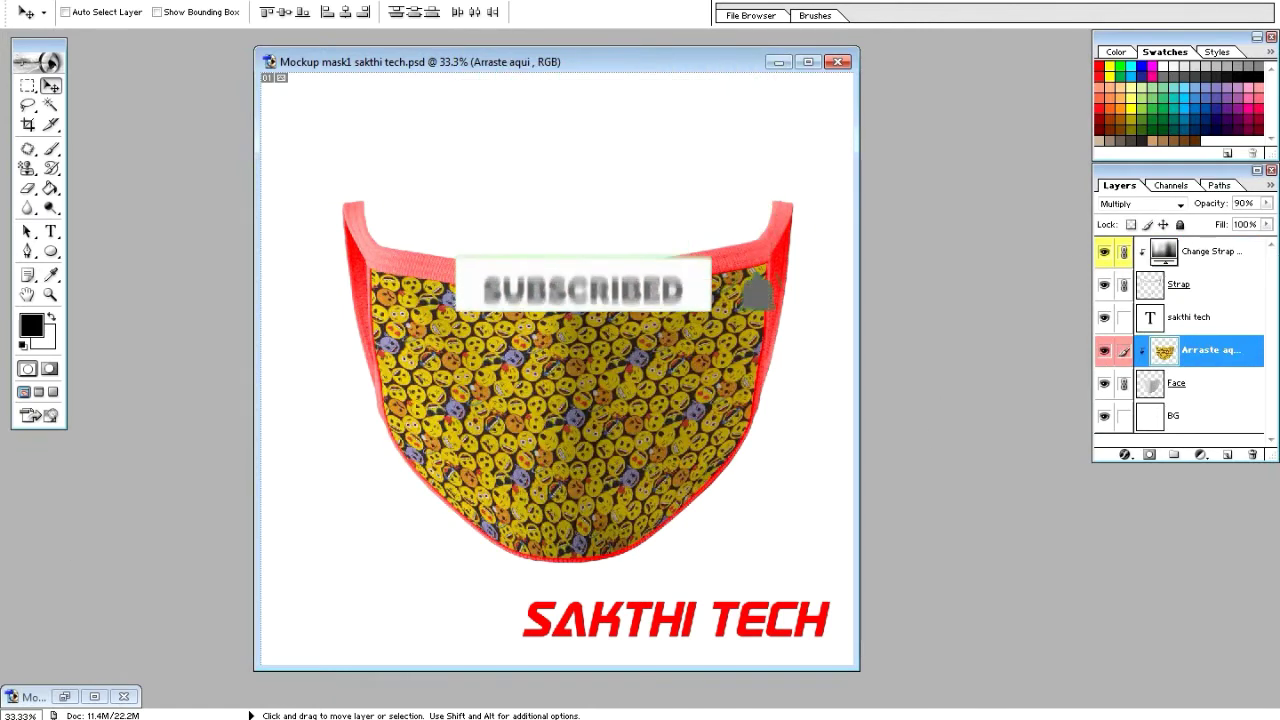
pyautogui.click(125, 718)
pyautogui.click(517, 655)
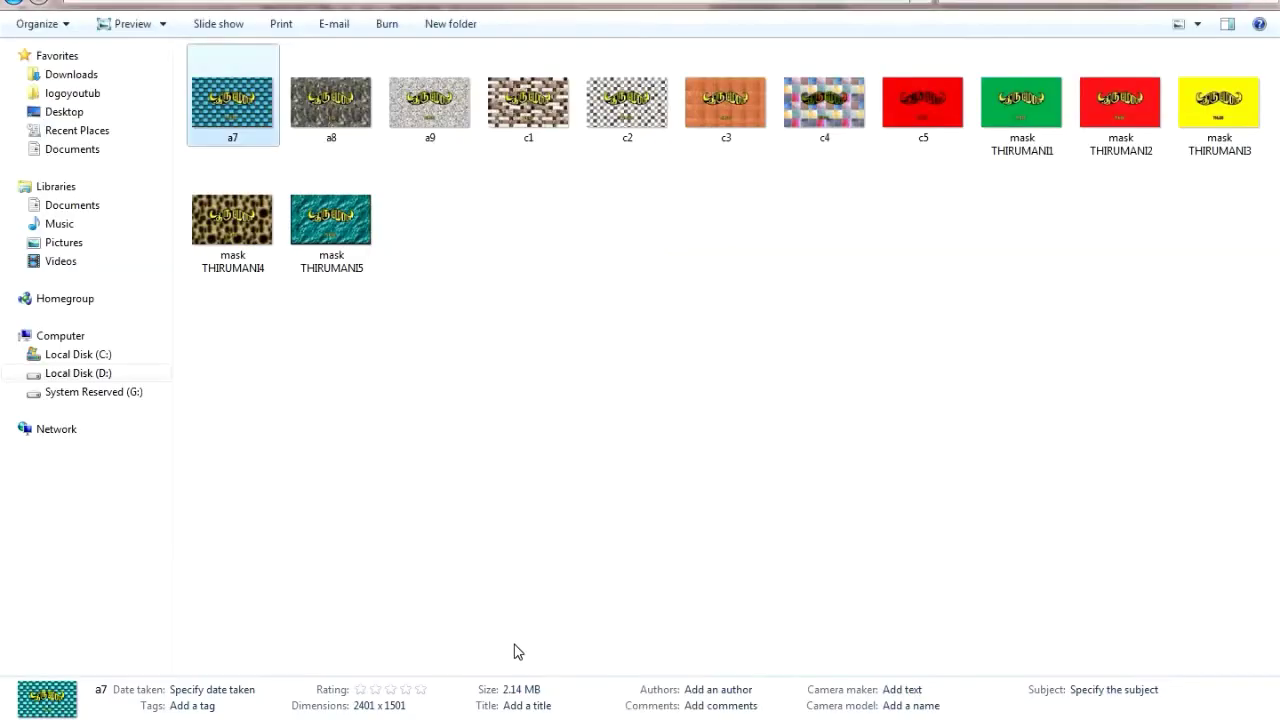
pyautogui.moveTo(226, 100); pyautogui.dragTo(343, 517)
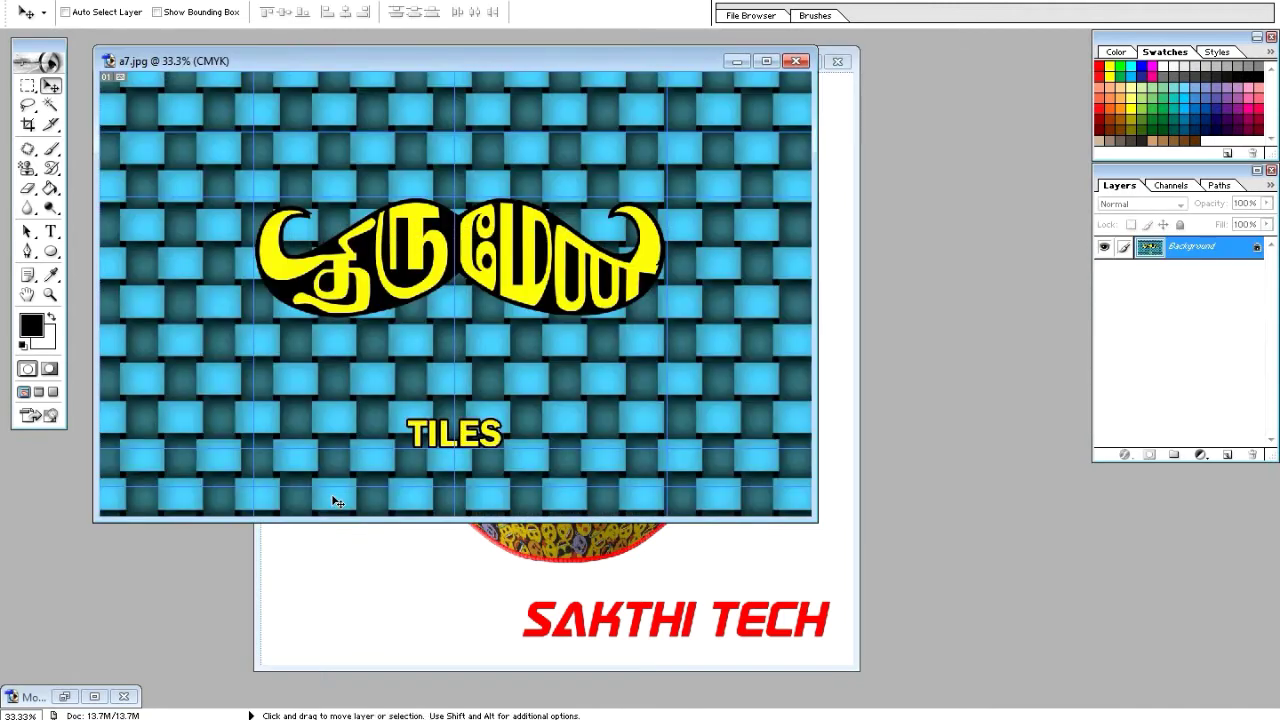
# Copy the a7 tile design into the mask mockup directly above the Arraste aqui layer and close a7.jpg.
pyautogui.moveTo(605, 366); pyautogui.dragTo(700, 314)
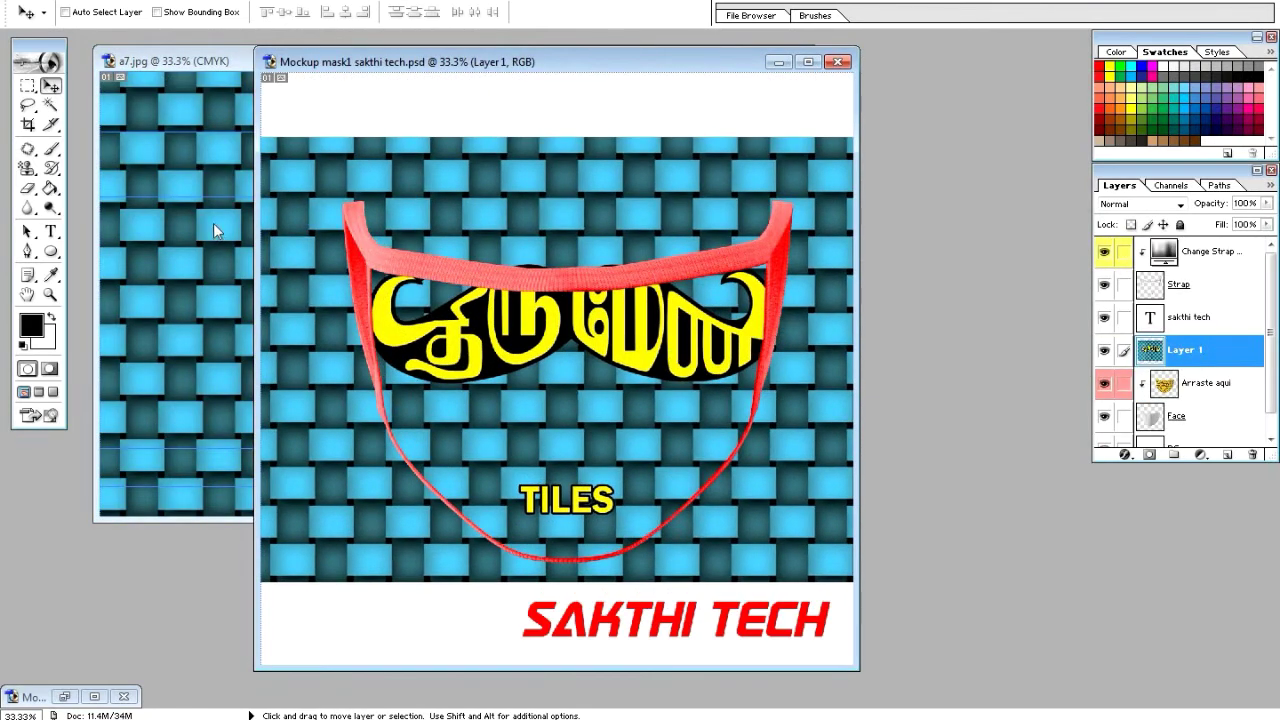
pyautogui.click(213, 223)
pyautogui.click(797, 62)
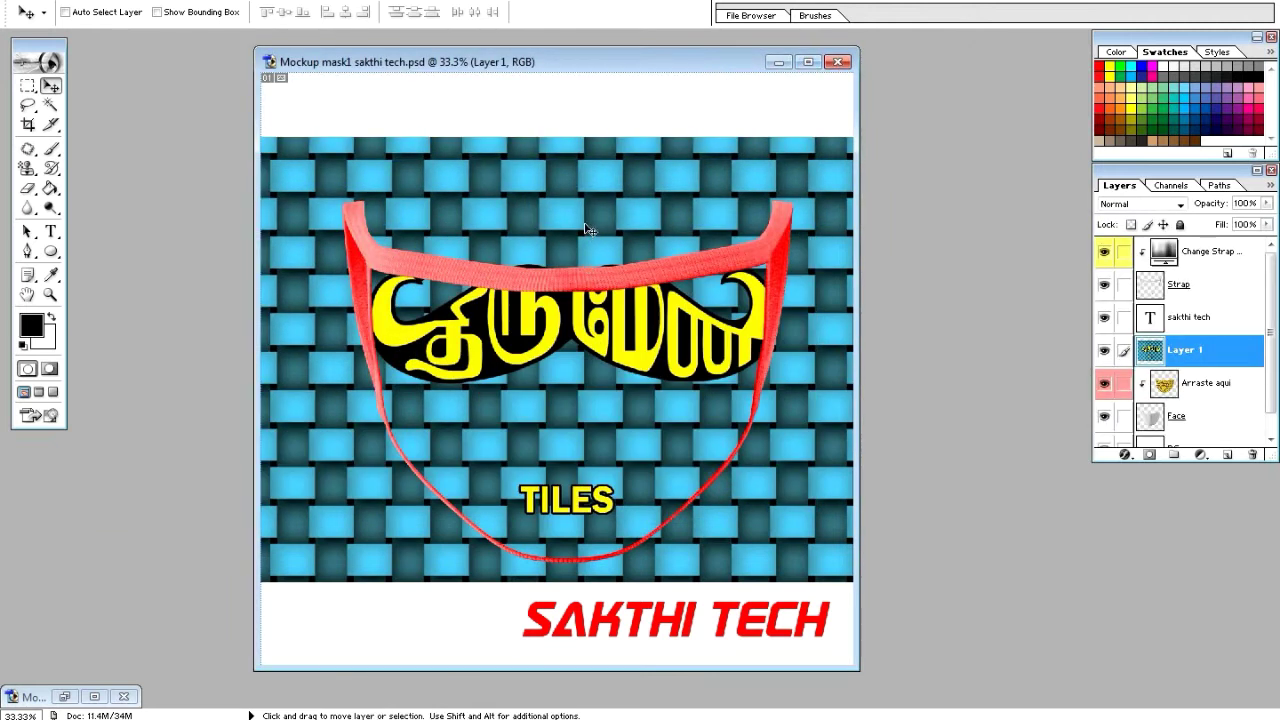
# Scale the tile design proportionally to about 84% and position it so the moustache lettering is centred on the mask.
pyautogui.moveTo(568, 240)
pyautogui.mouseDown()
pyautogui.moveTo(593, 268)
pyautogui.moveTo(583, 260)
pyautogui.mouseUp()
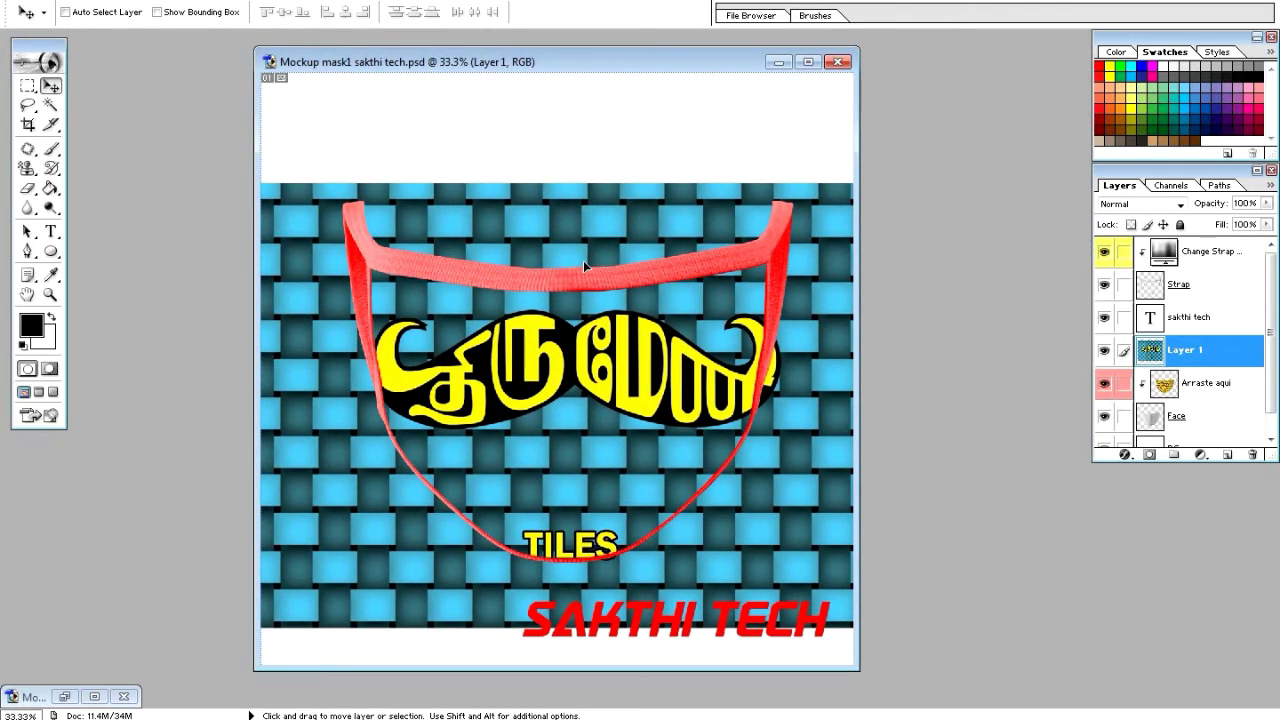
pyautogui.moveTo(715, 262); pyautogui.dragTo(684, 249)
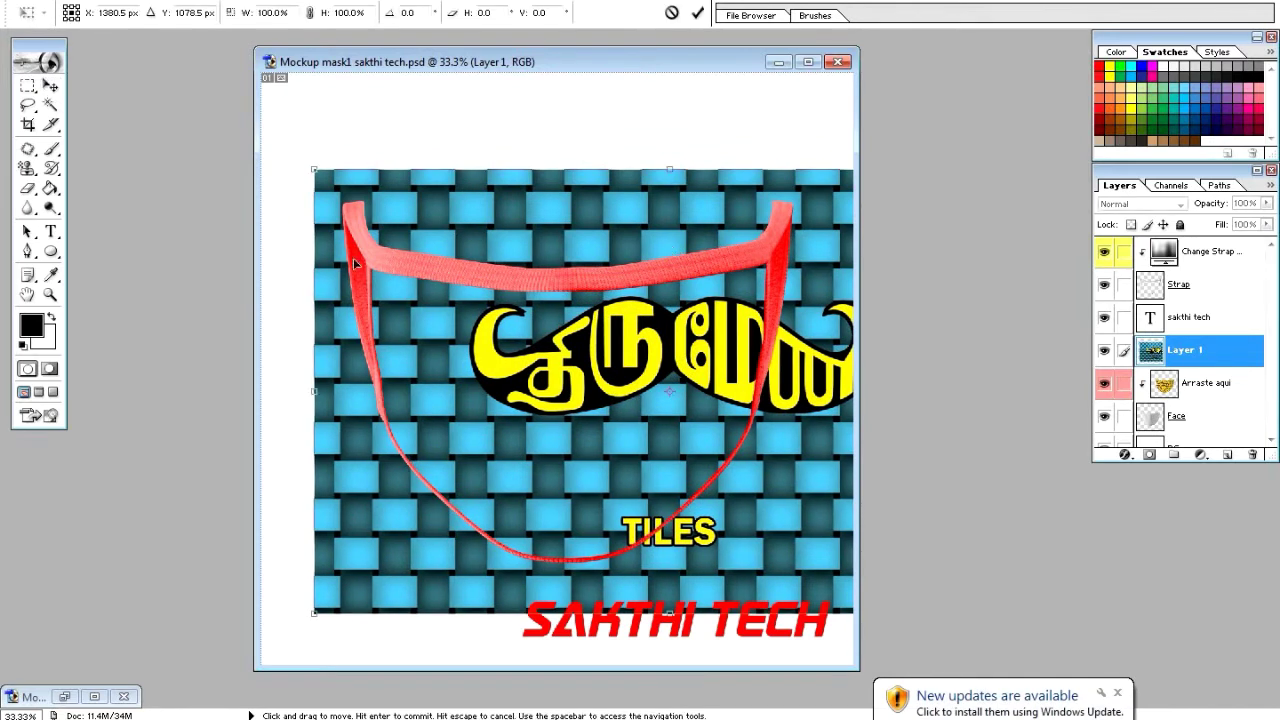
pyautogui.hotkey('ctrl', 't')
pyautogui.moveTo(362, 204); pyautogui.dragTo(453, 256)
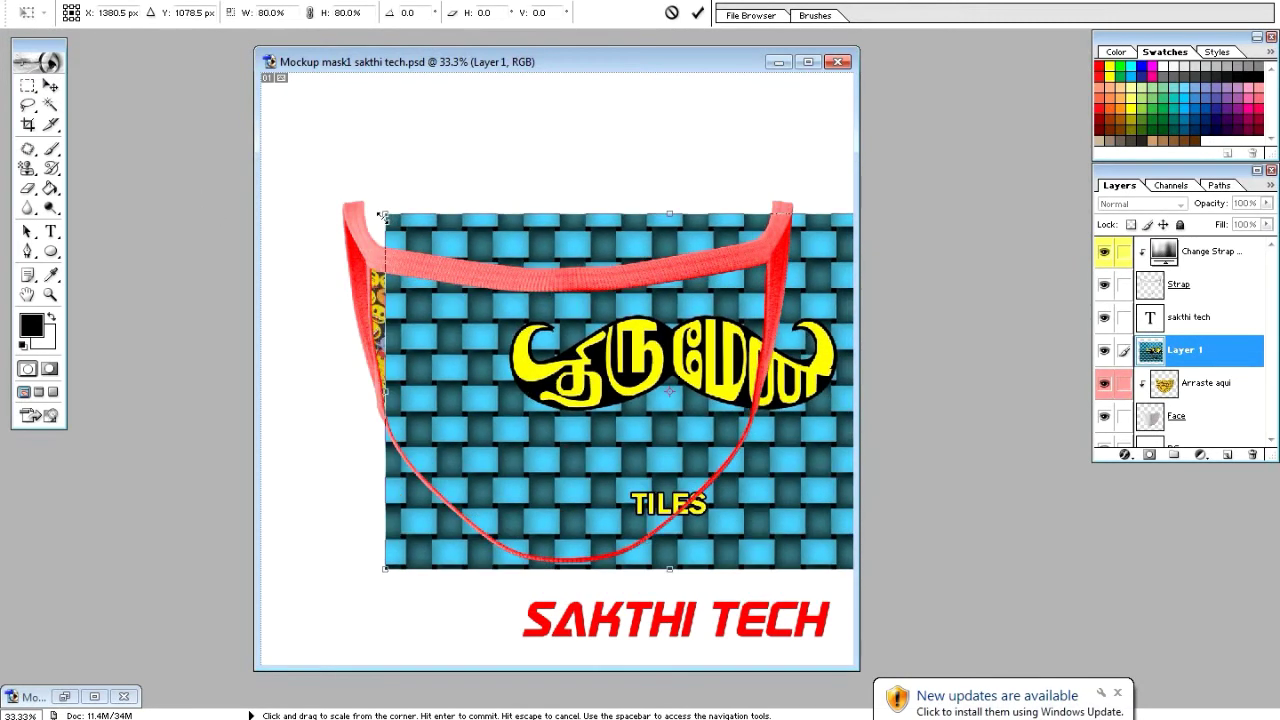
pyautogui.moveTo(619, 491); pyautogui.dragTo(470, 432)
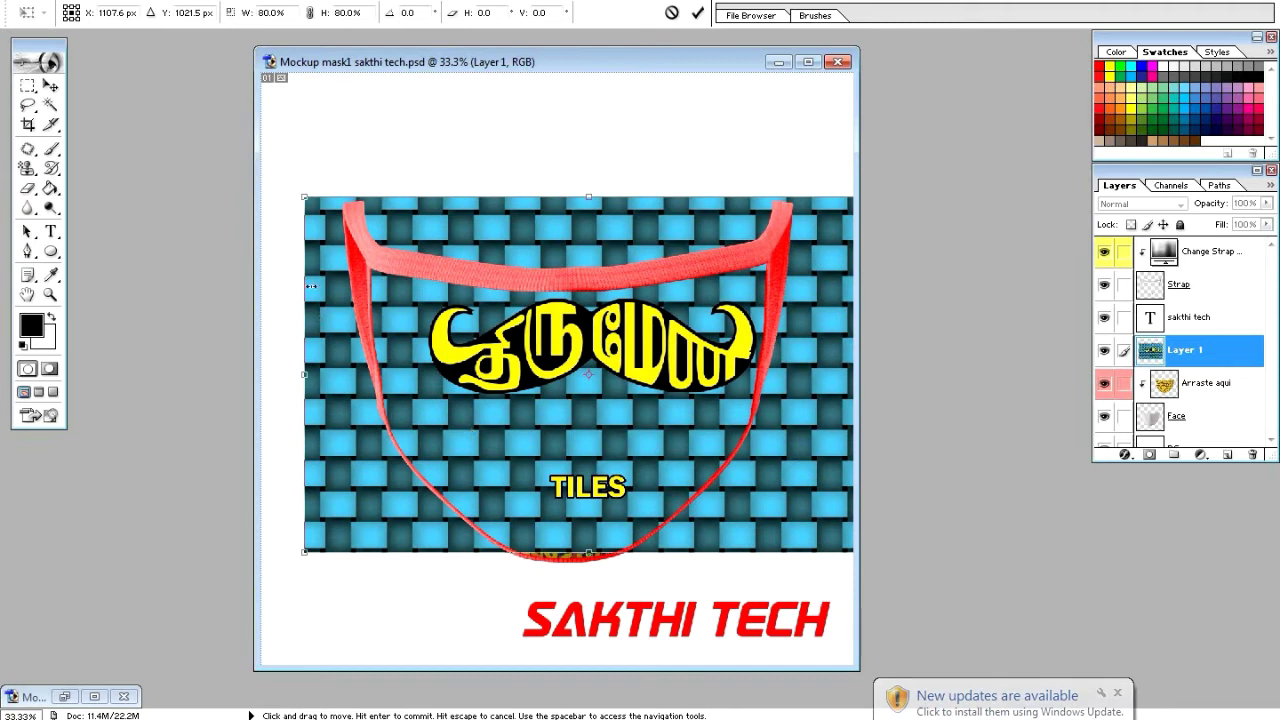
pyautogui.moveTo(302, 198); pyautogui.dragTo(284, 184)
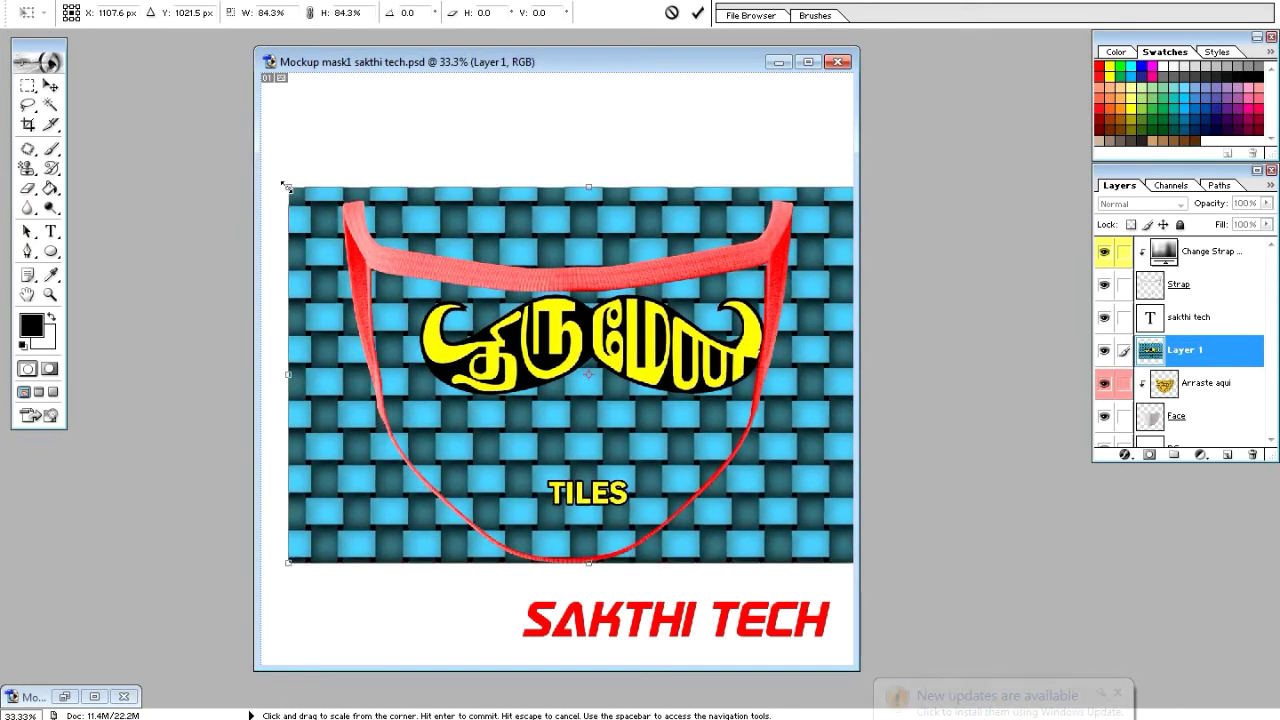
pyautogui.press('Return')
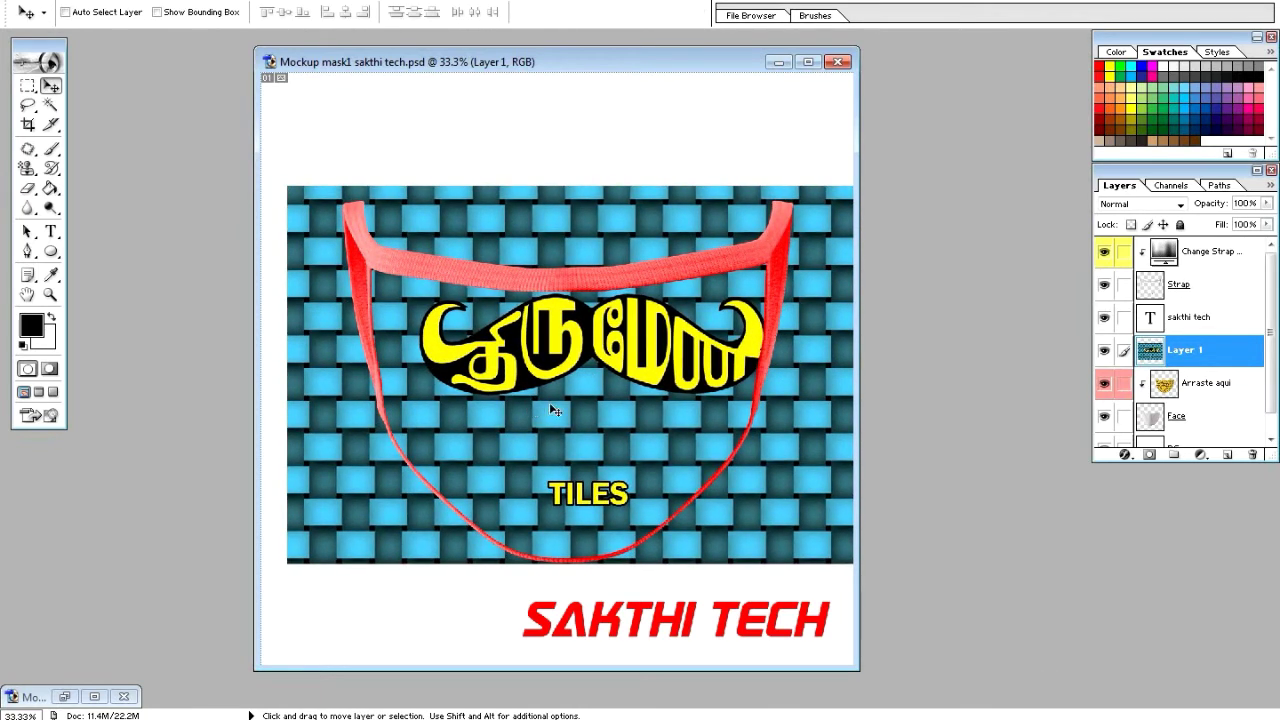
pyautogui.moveTo(602, 404); pyautogui.dragTo(573, 407)
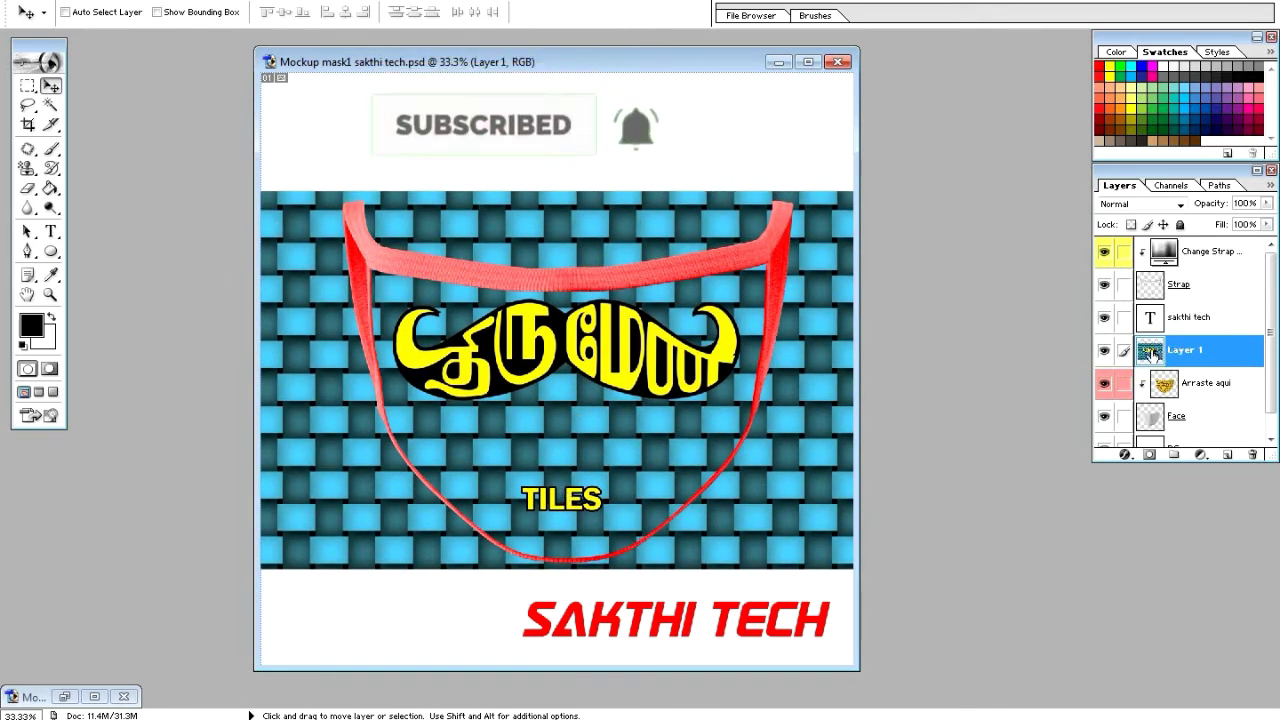
# Add the text "CTRL +ALT + G" in black 175 pt Astro Armada Italic and centre it in the blank area above the mask.
pyautogui.click(50, 232)
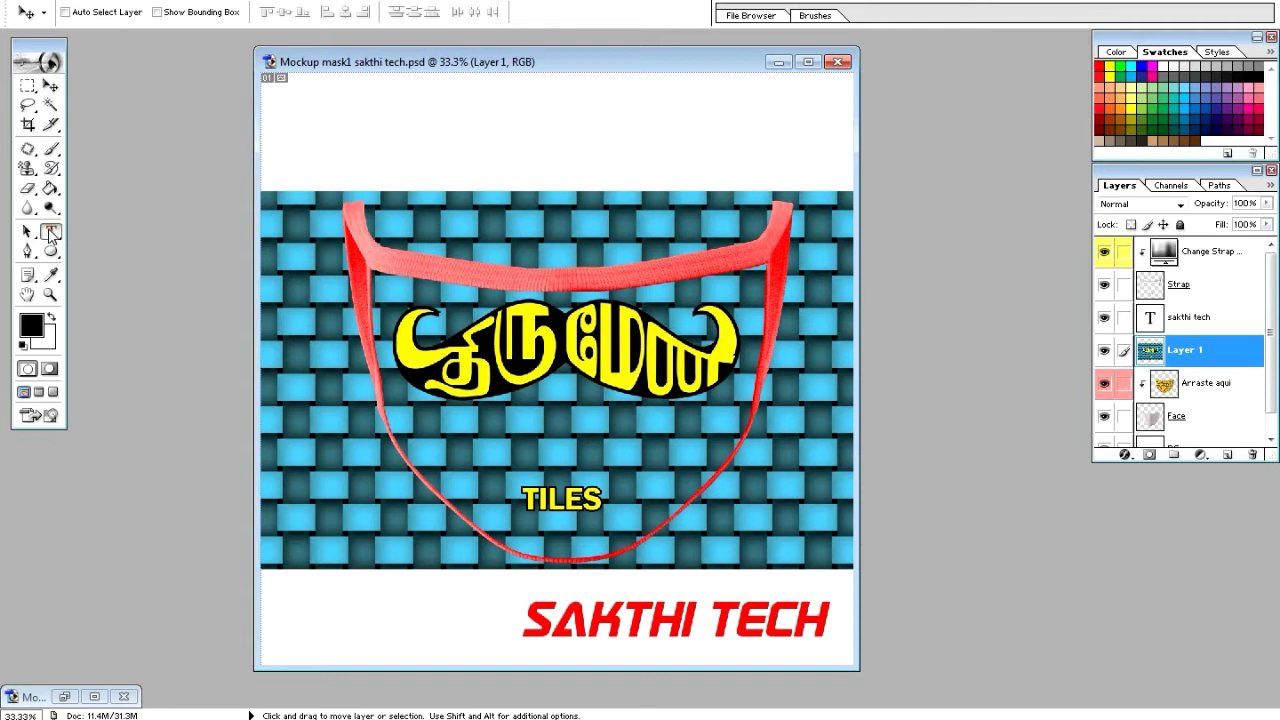
pyautogui.click(300, 144)
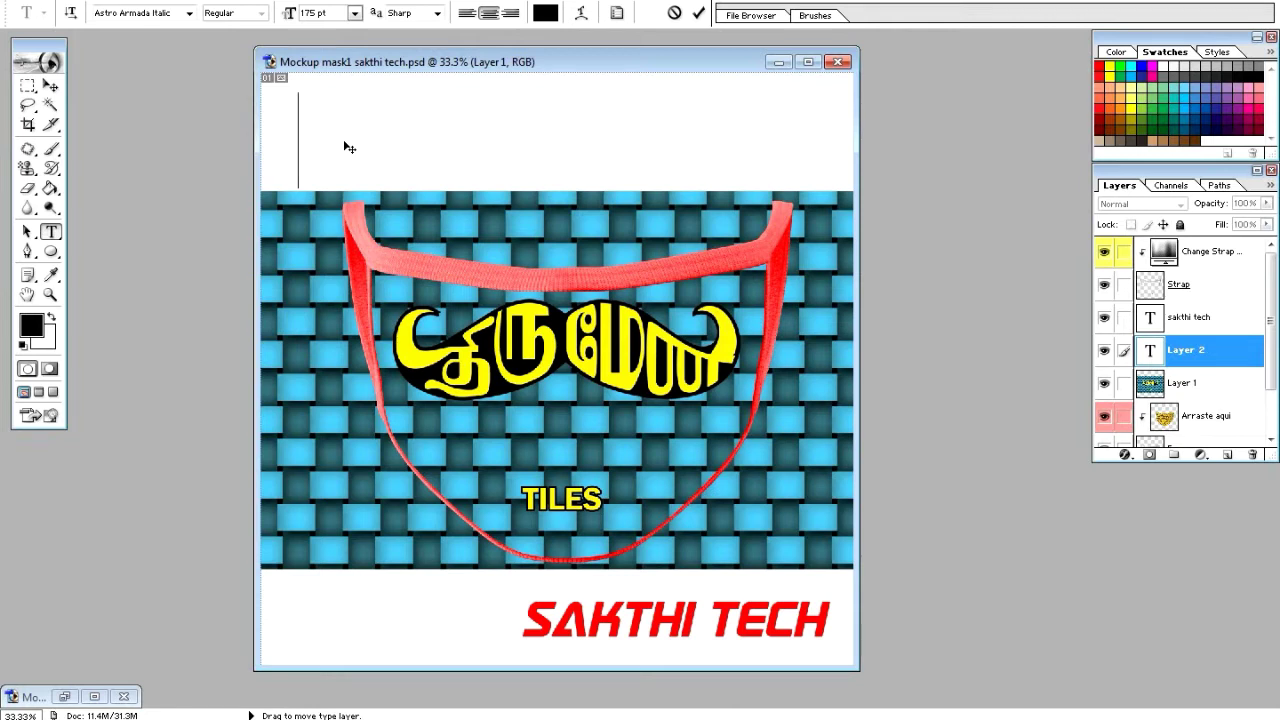
pyautogui.write('CTRL')
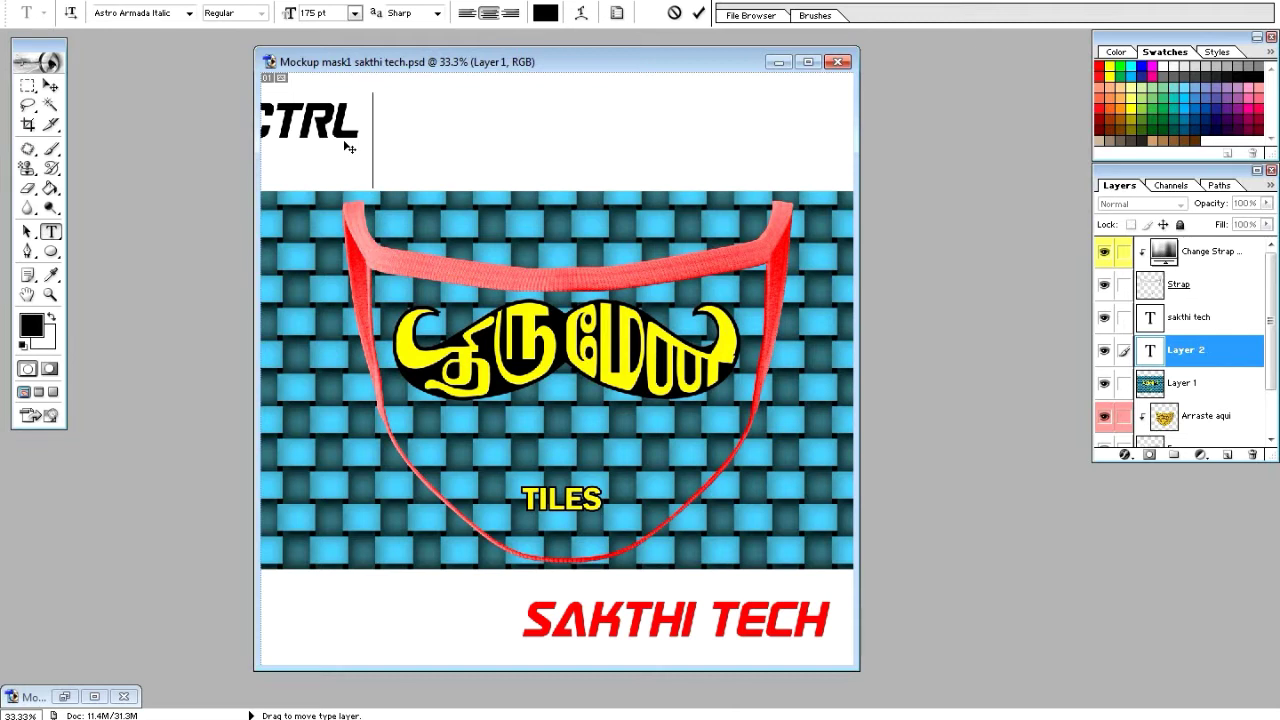
pyautogui.write(' =')
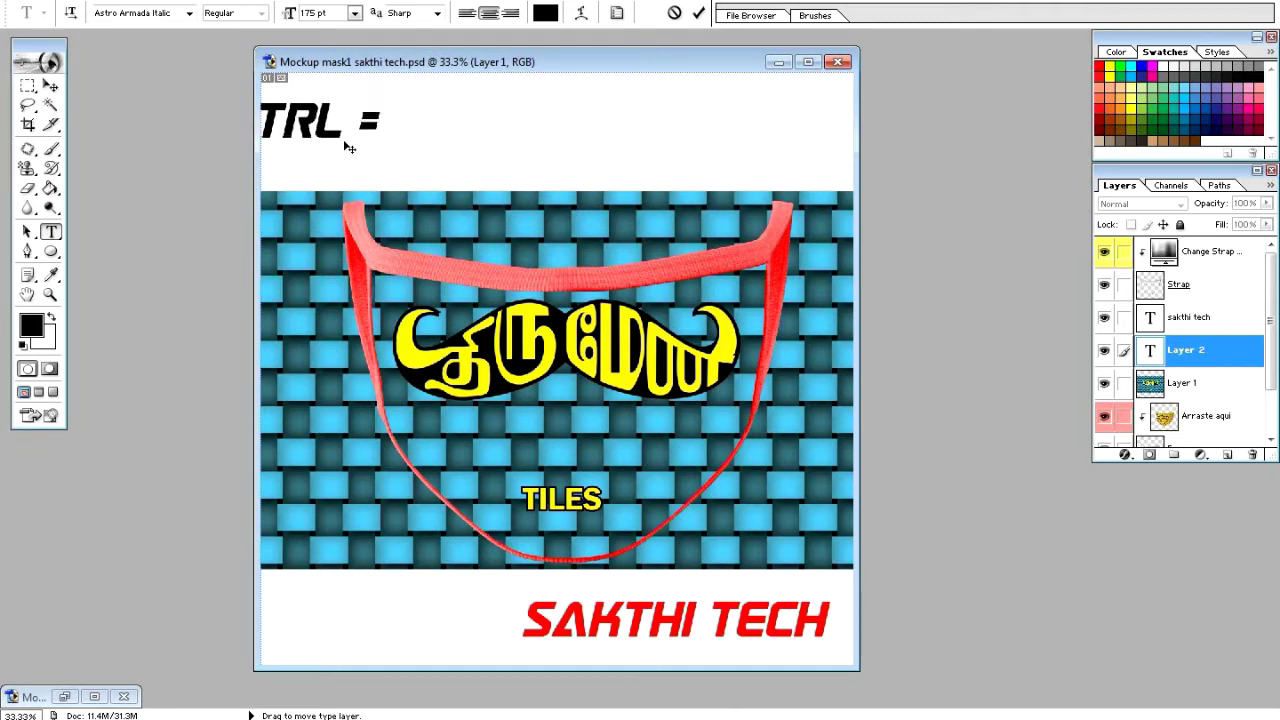
pyautogui.press('BackSpace')
pyautogui.write('+')
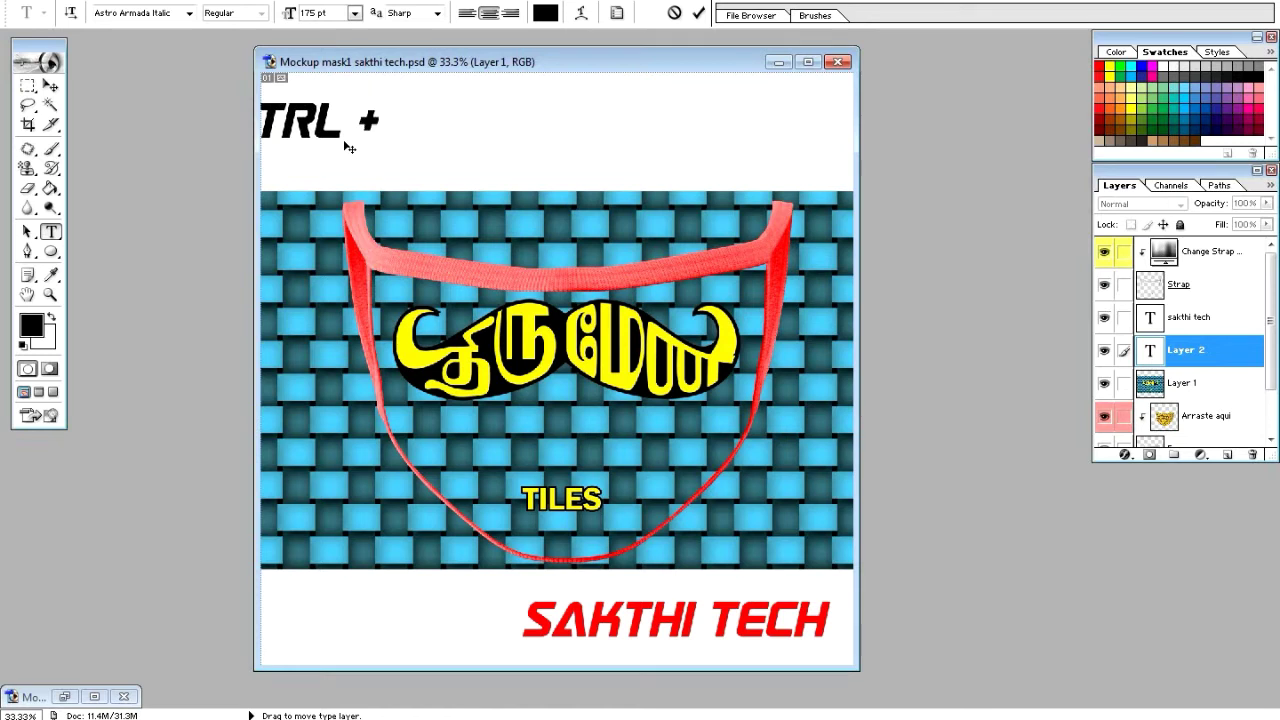
pyautogui.write('A')
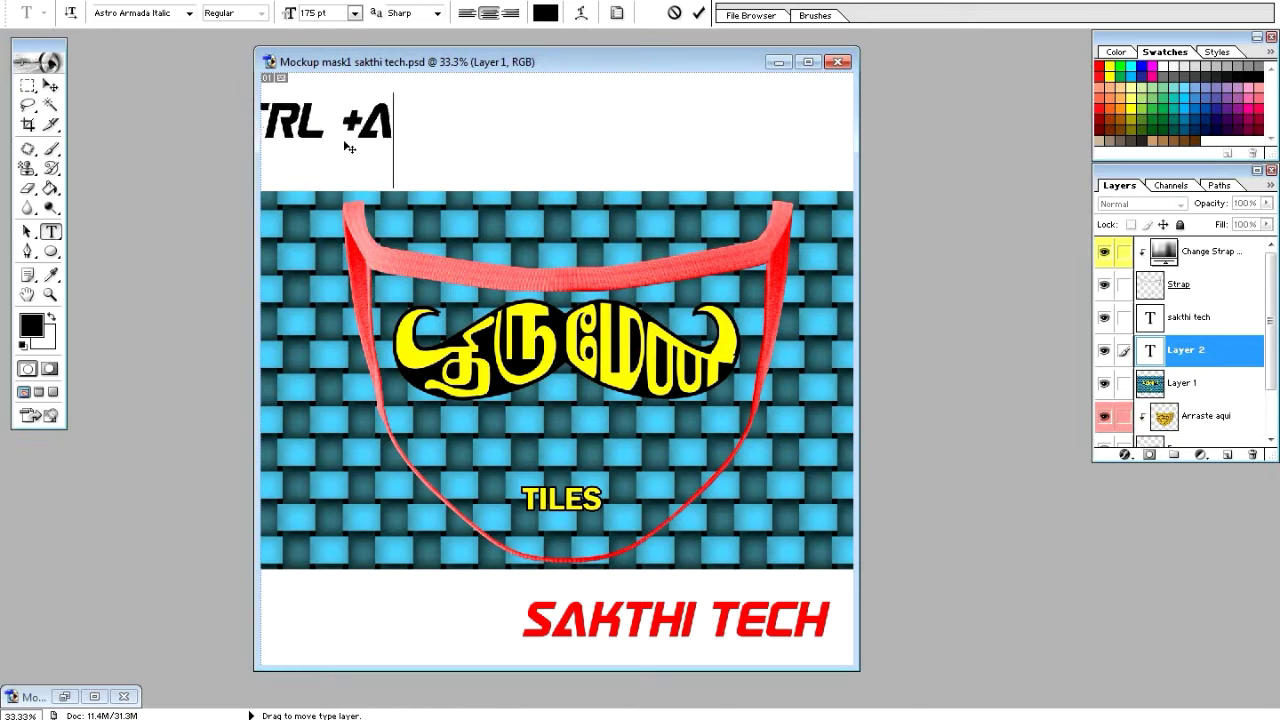
pyautogui.write('L')
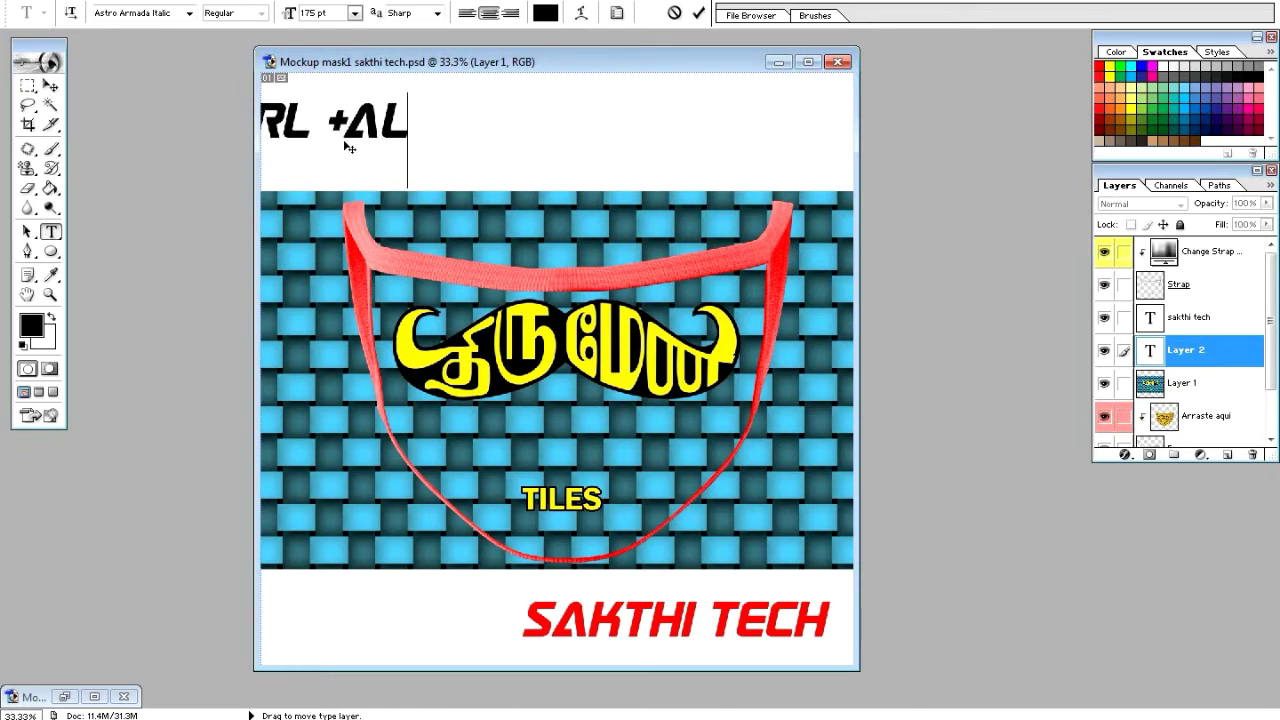
pyautogui.write('T')
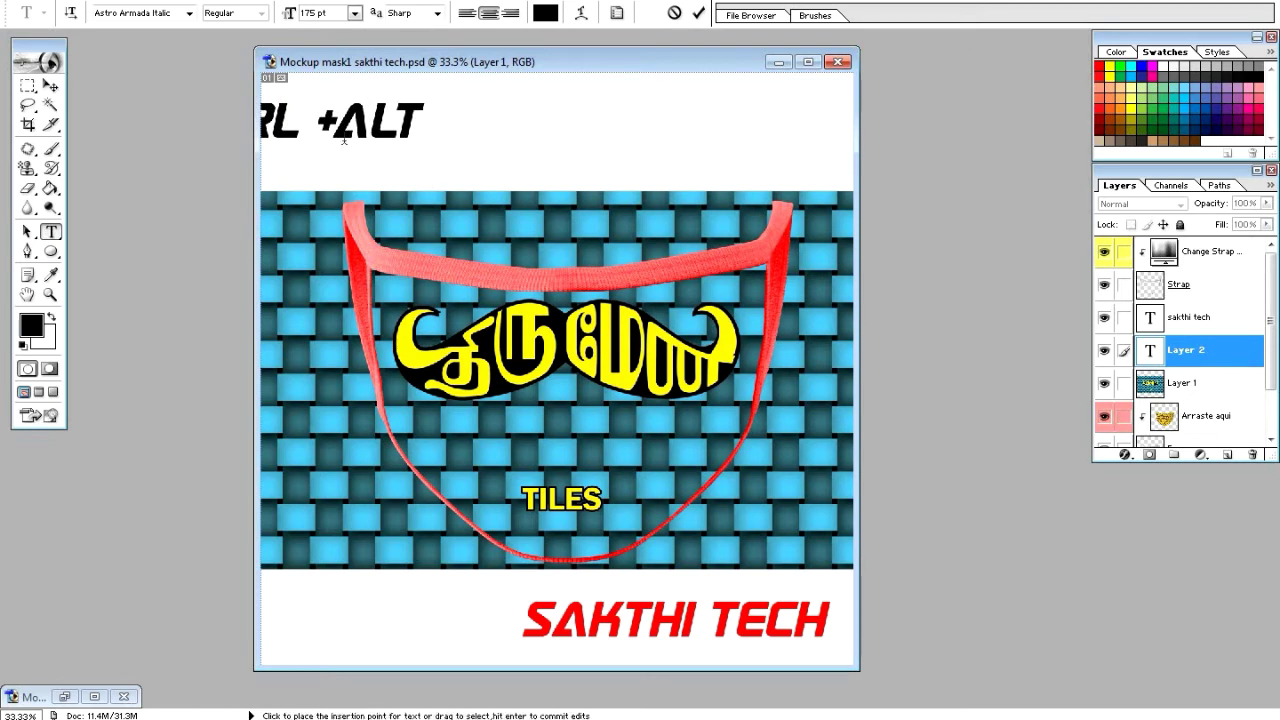
pyautogui.write(' +')
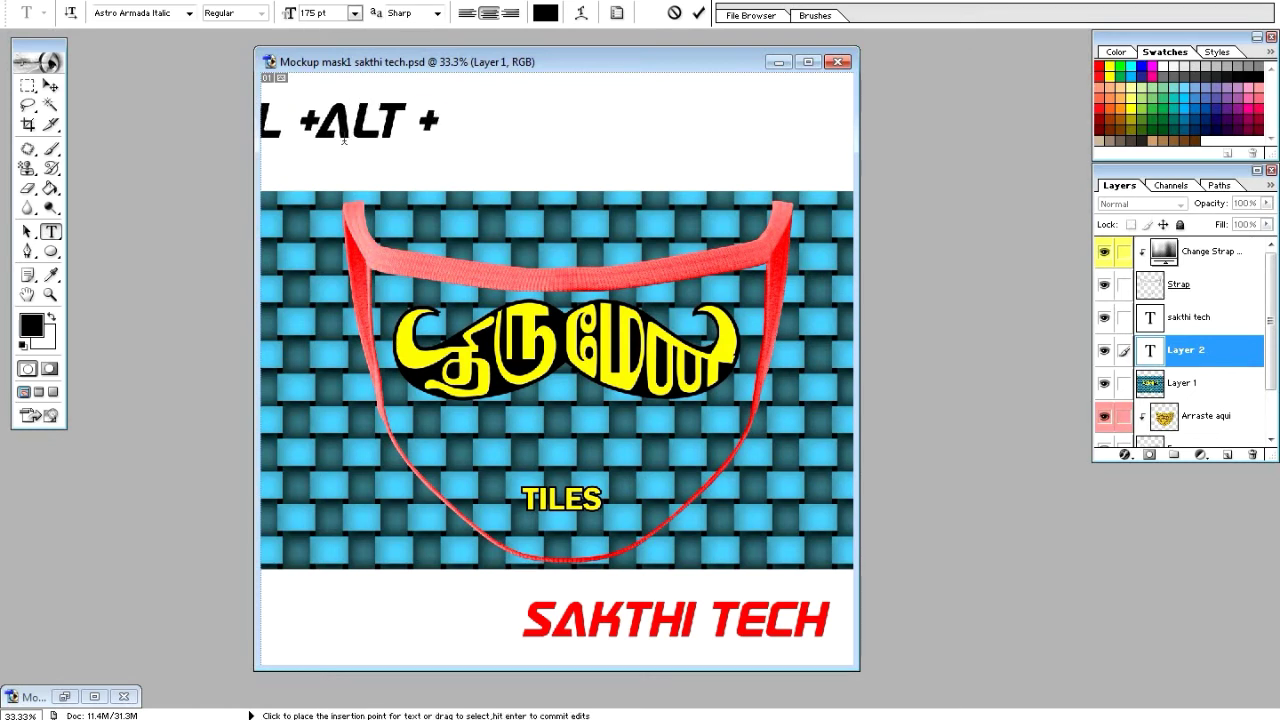
pyautogui.write(' G')
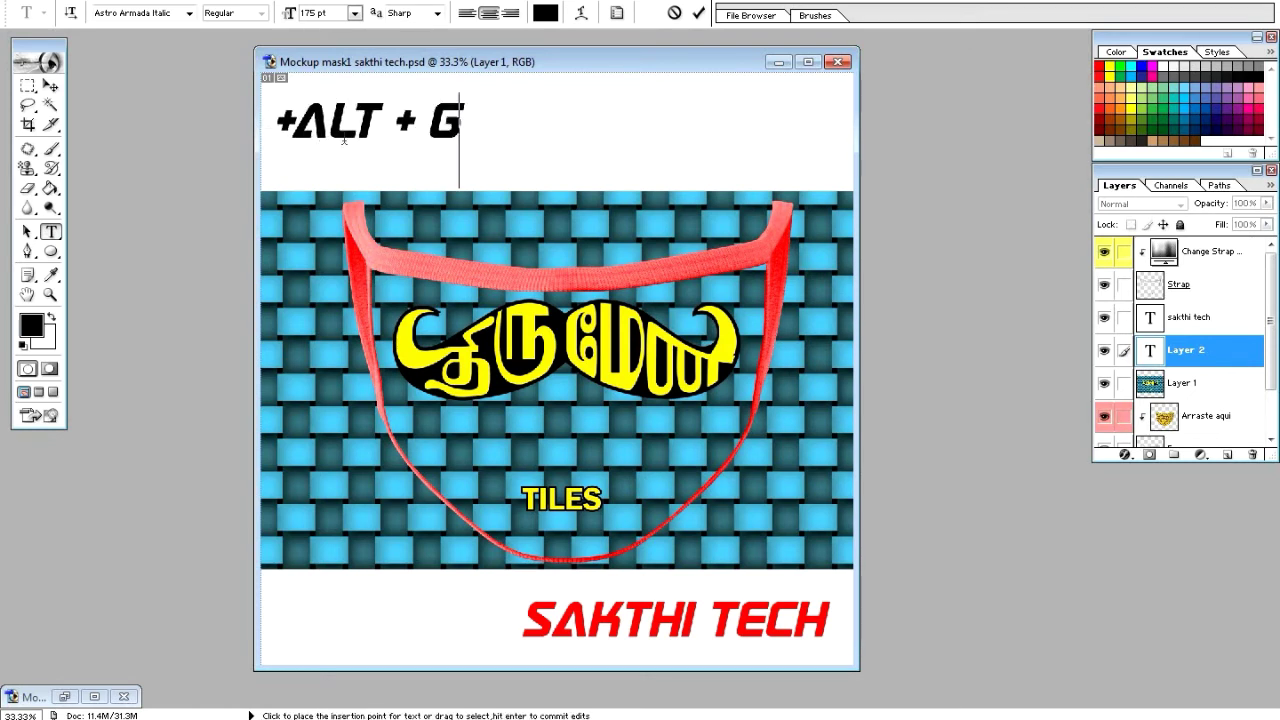
pyautogui.click(50, 86)
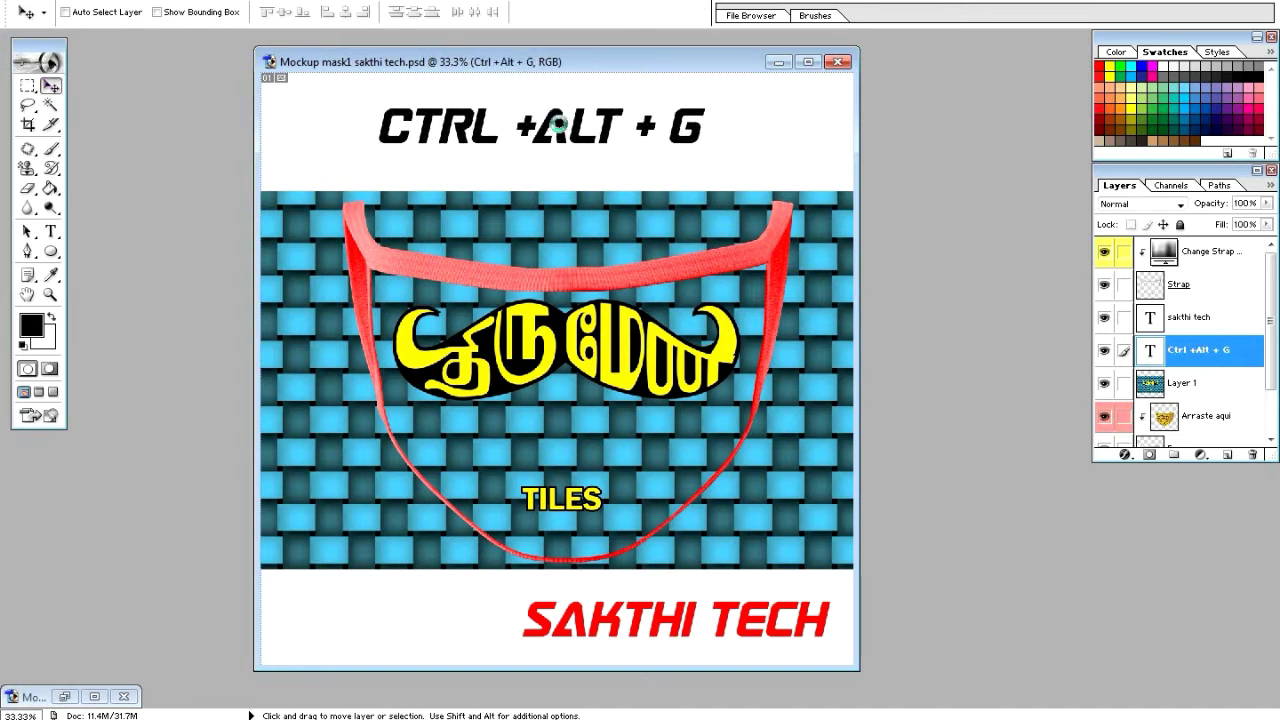
# Change the colour of the CTRL +ALT + G text to bright red.
pyautogui.click(53, 234)
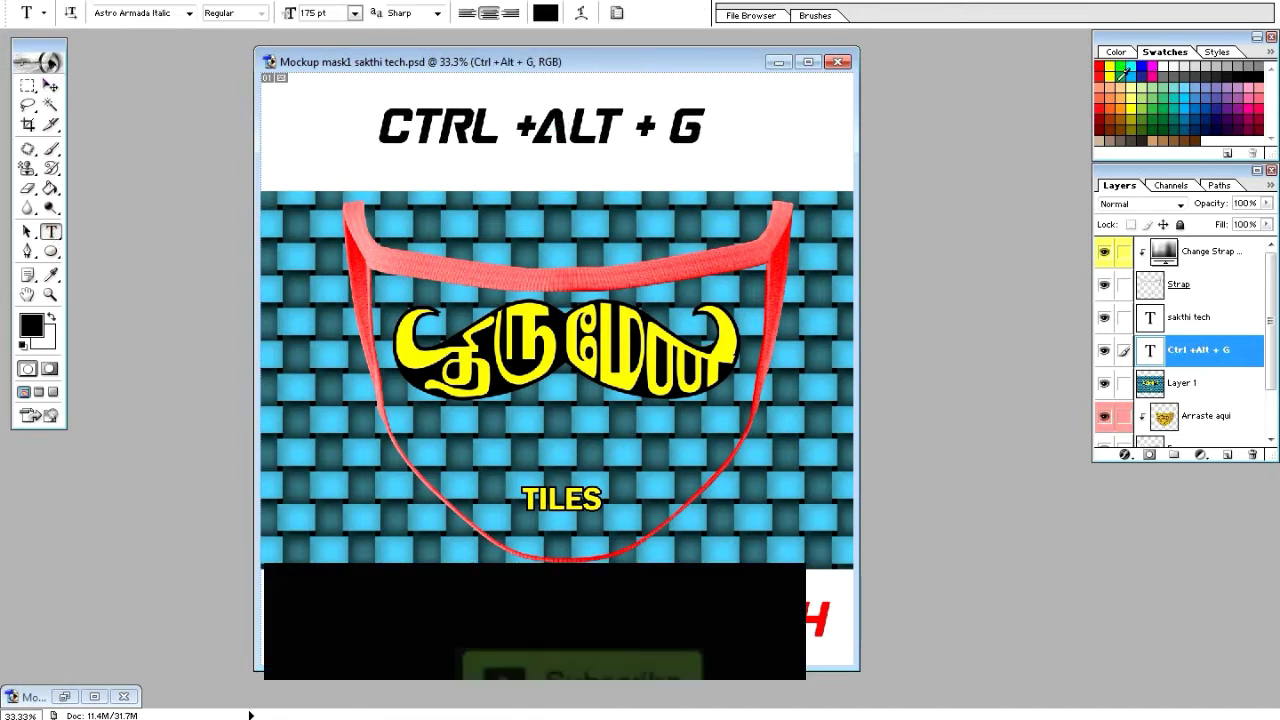
pyautogui.click(546, 11)
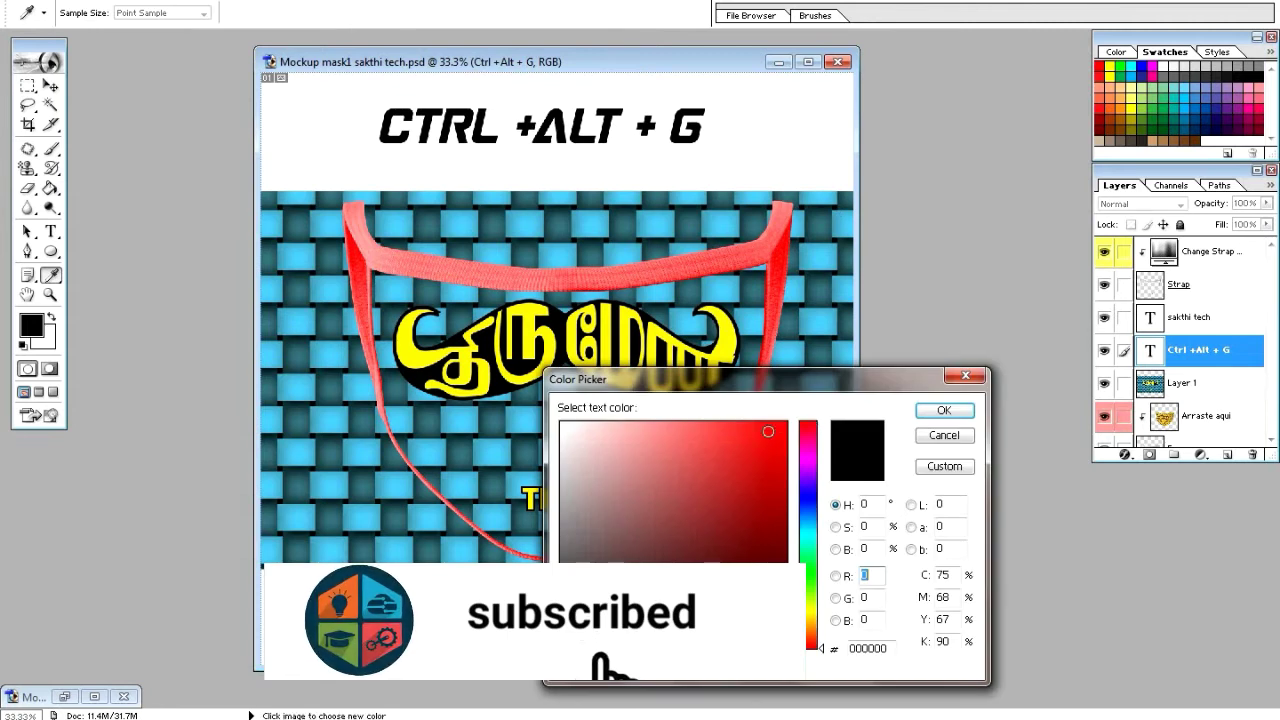
pyautogui.click(768, 432)
pyautogui.click(947, 409)
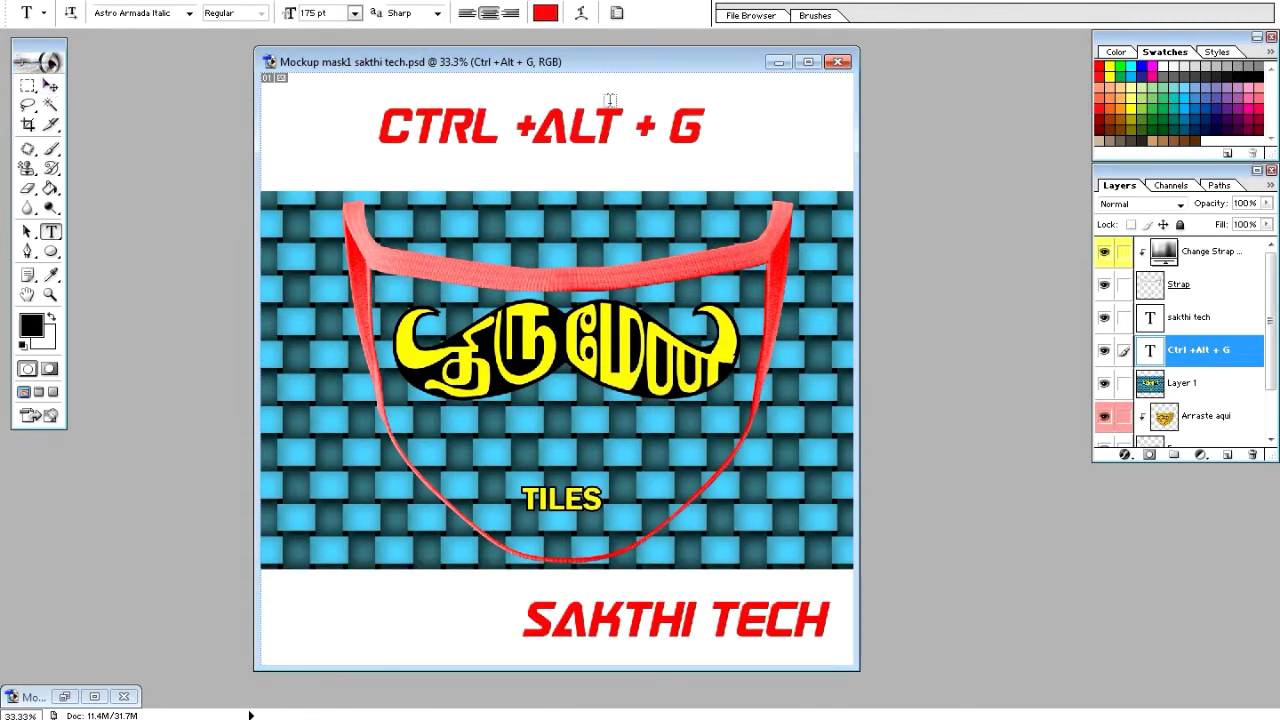
# Change the font of the whole CTRL +ALT + G text to the Astro Armada Semi variant.
pyautogui.moveTo(704, 118); pyautogui.dragTo(352, 116)
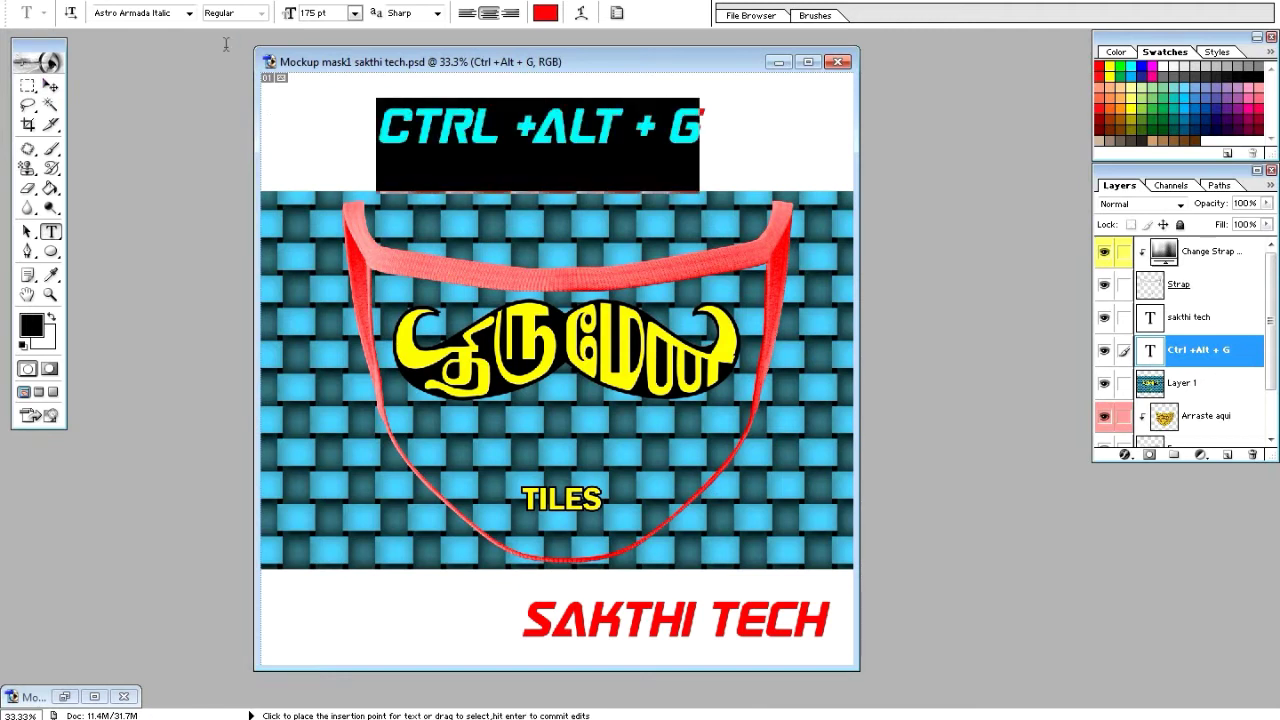
pyautogui.click(160, 18)
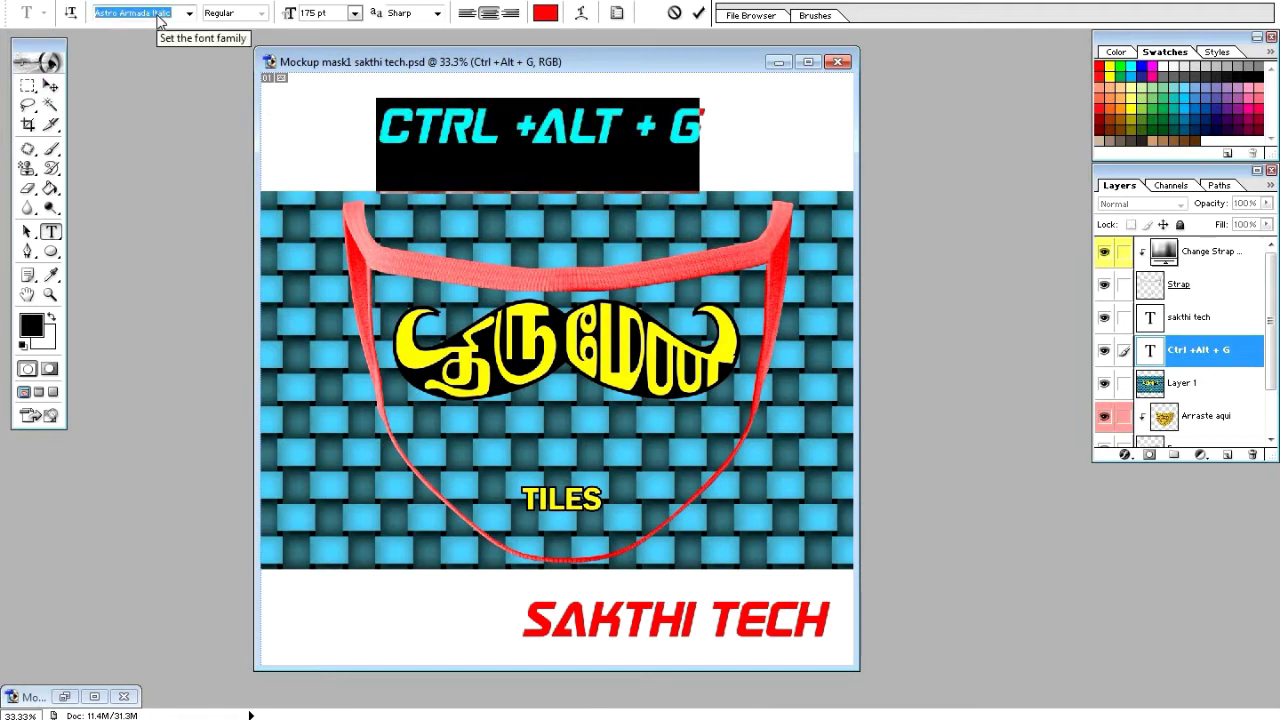
pyautogui.press('Down')
pyautogui.press('Down')
pyautogui.press('Down')
pyautogui.press('Down')
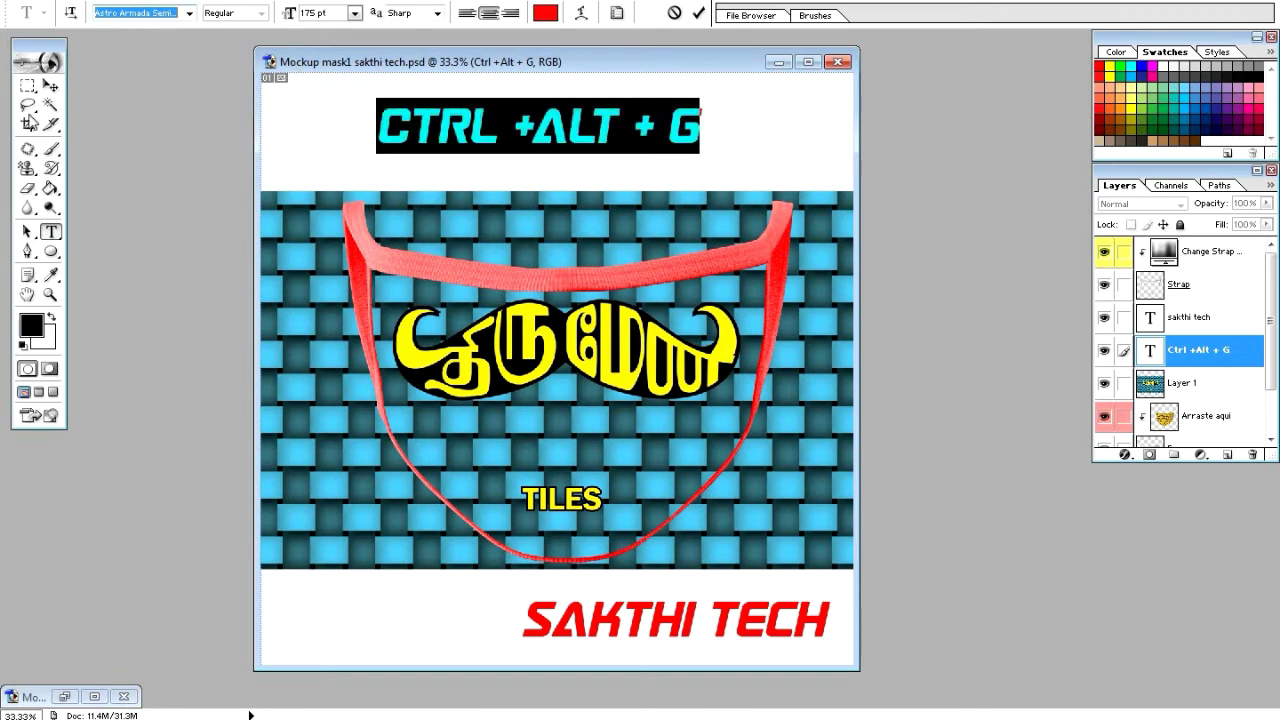
pyautogui.click(52, 87)
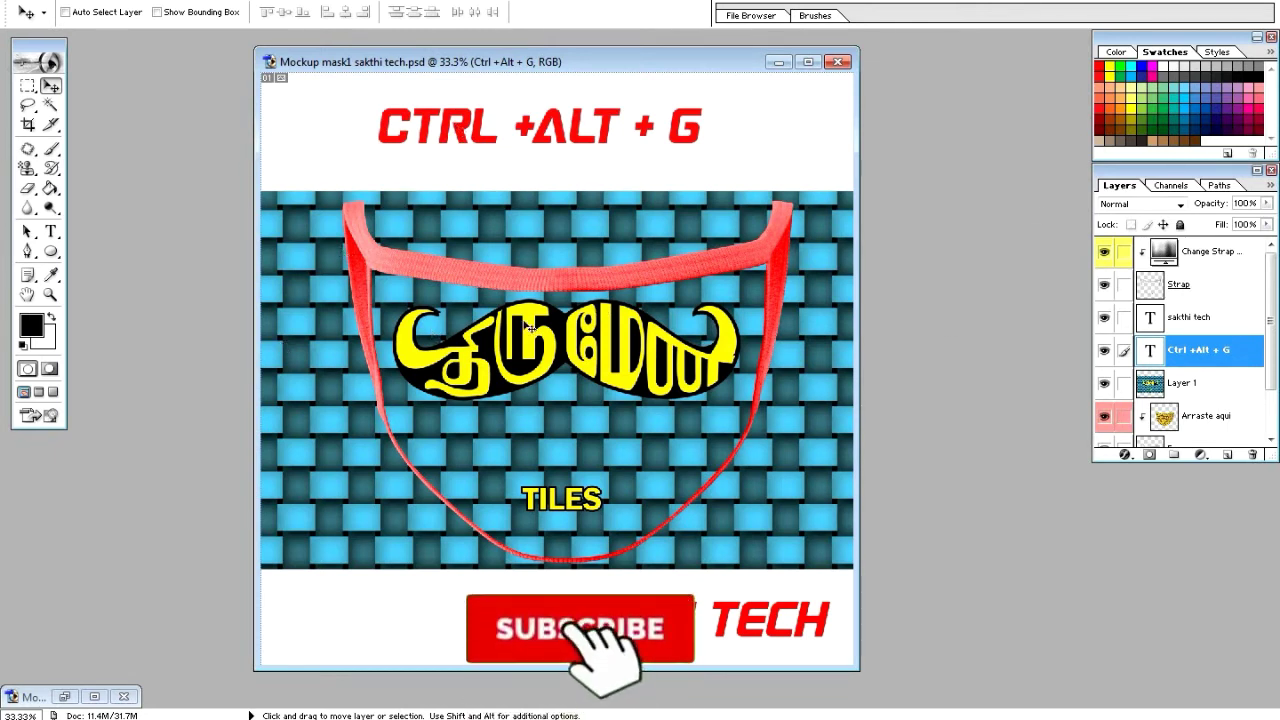
# Clip the blue tile design on Layer 1 to the mask's face and shift it slightly down and to the right.
pyautogui.hotkey('ctrl', 'alt', 'g')
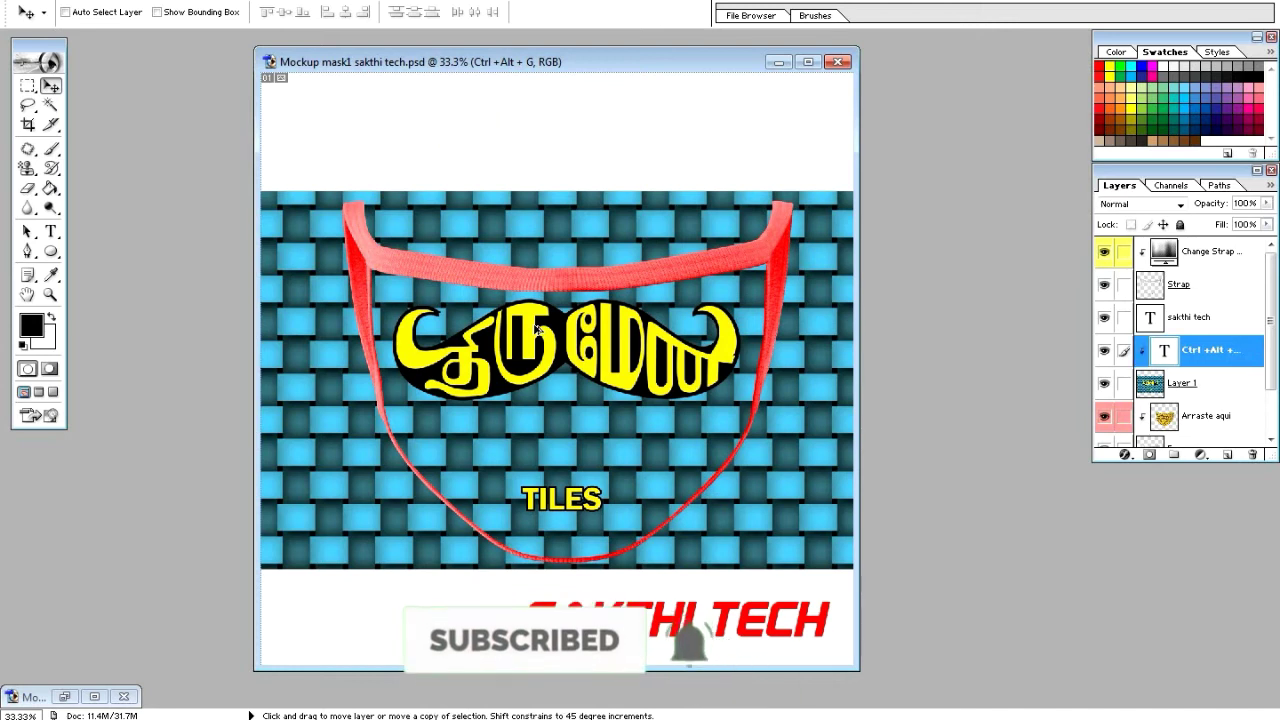
pyautogui.hotkey('ctrl', 'alt', 'g')
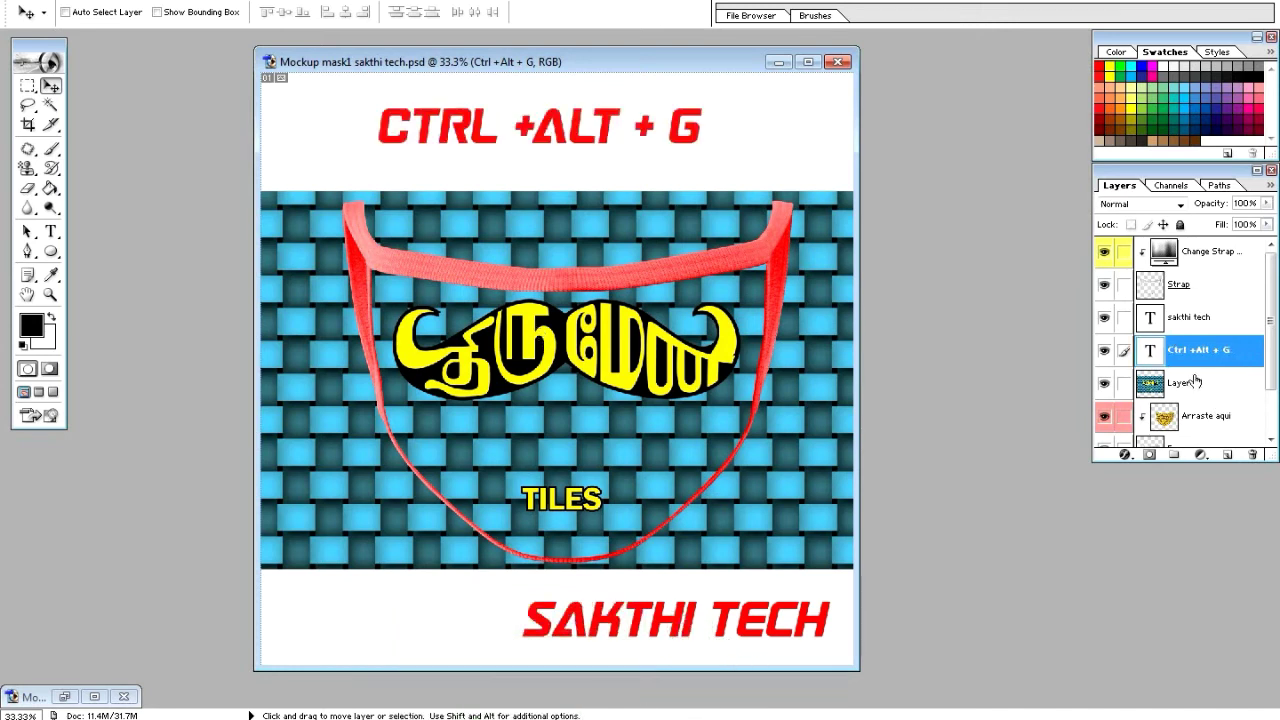
pyautogui.click(1201, 386)
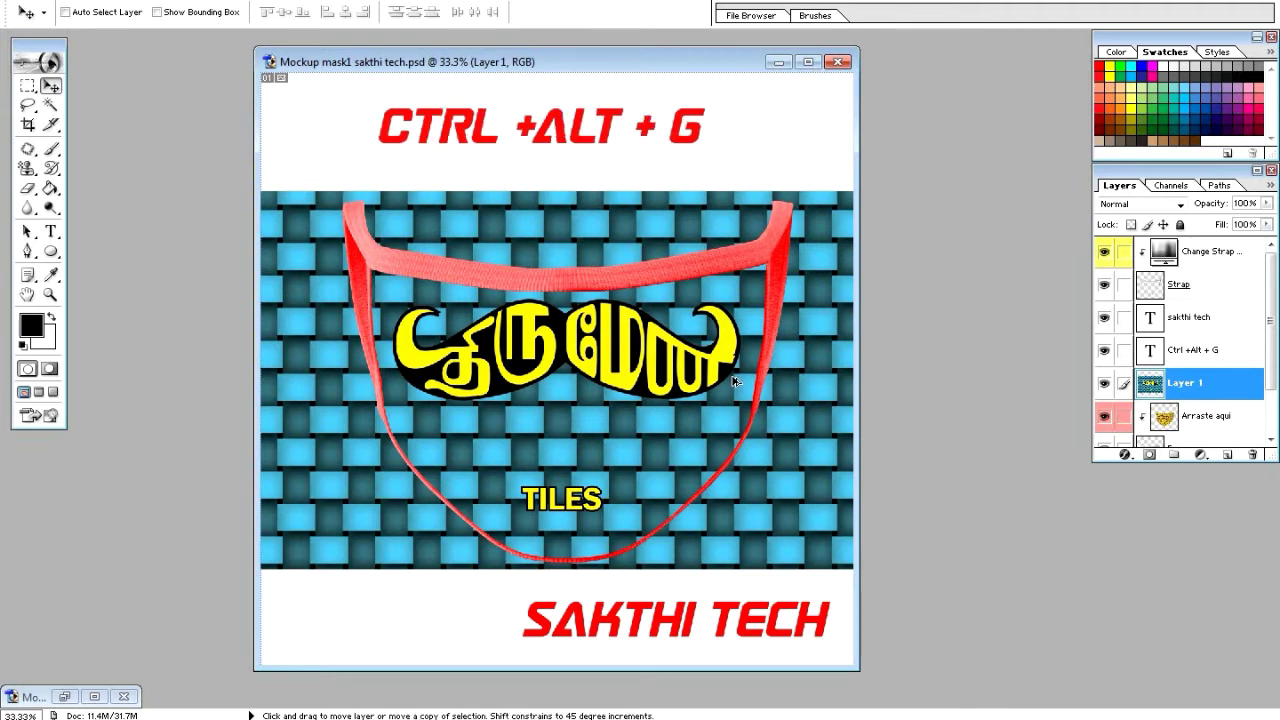
pyautogui.hotkey('ctrl', 'alt', 'g')
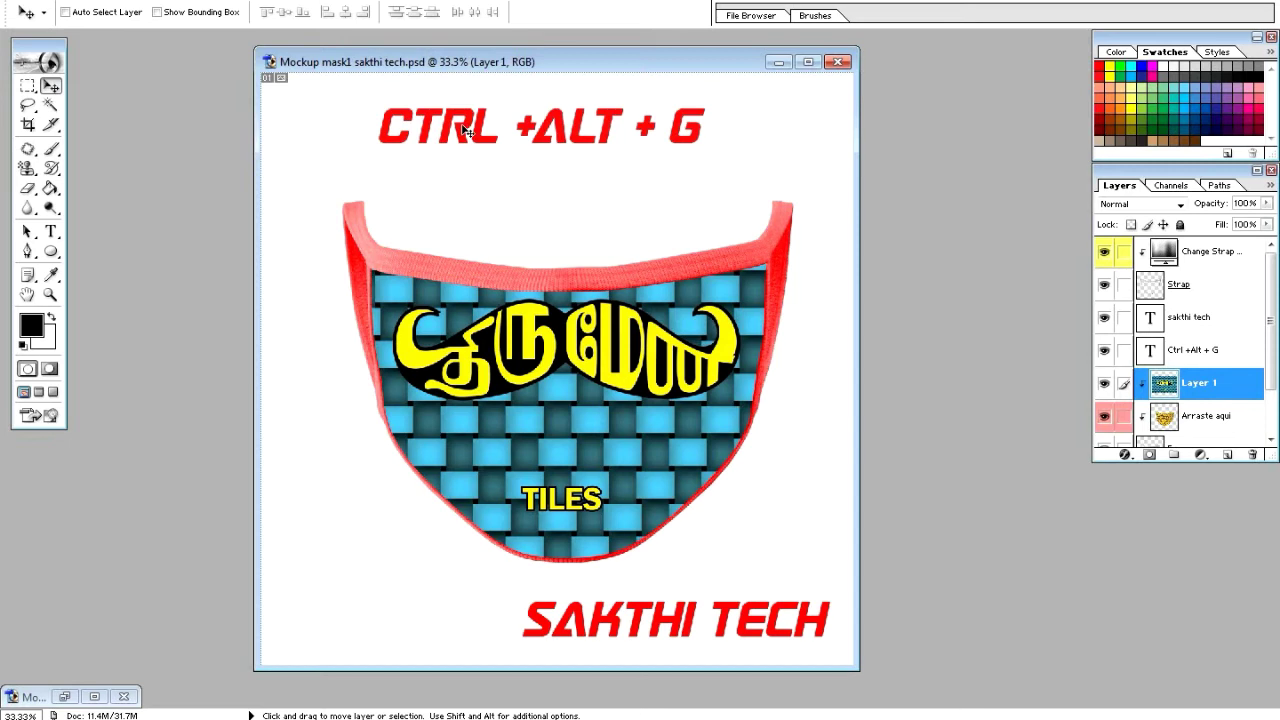
pyautogui.moveTo(493, 341); pyautogui.dragTo(519, 376)
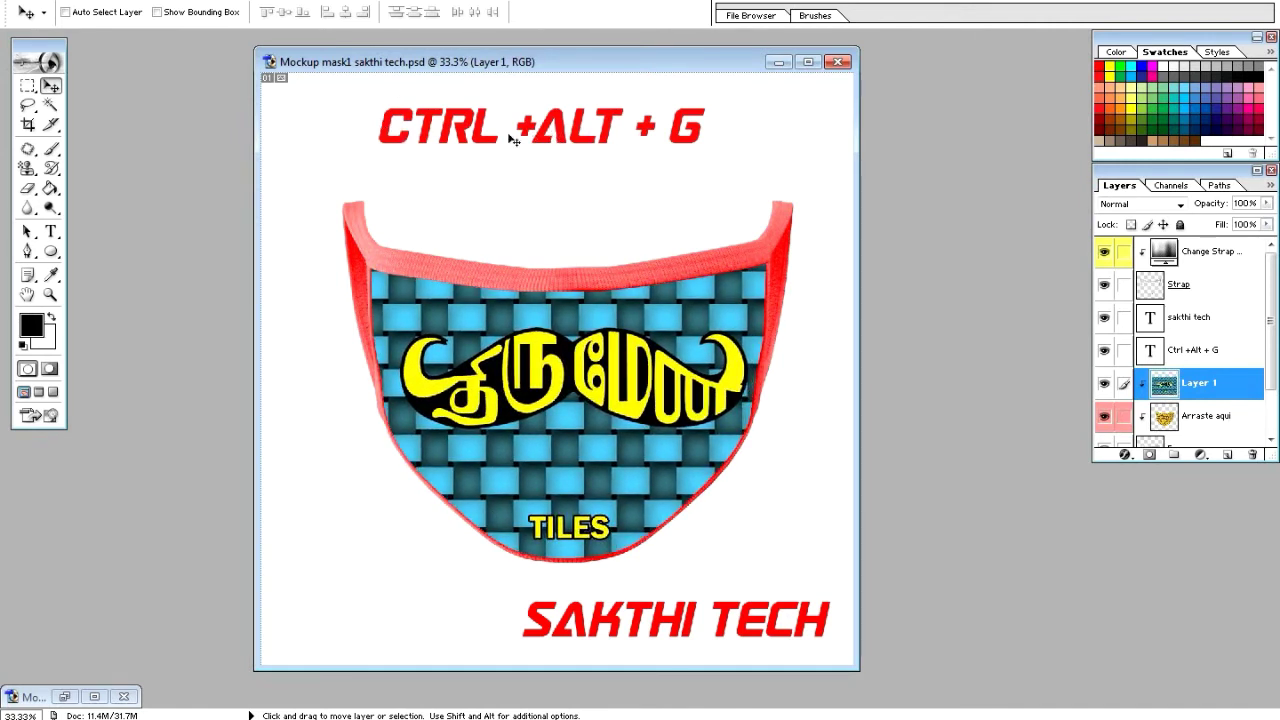
# Toggle the visibility of the Ctrl +Alt + G text layer, and release and reapply the clipping of the tile design on Layer 1.
pyautogui.click(1104, 351)
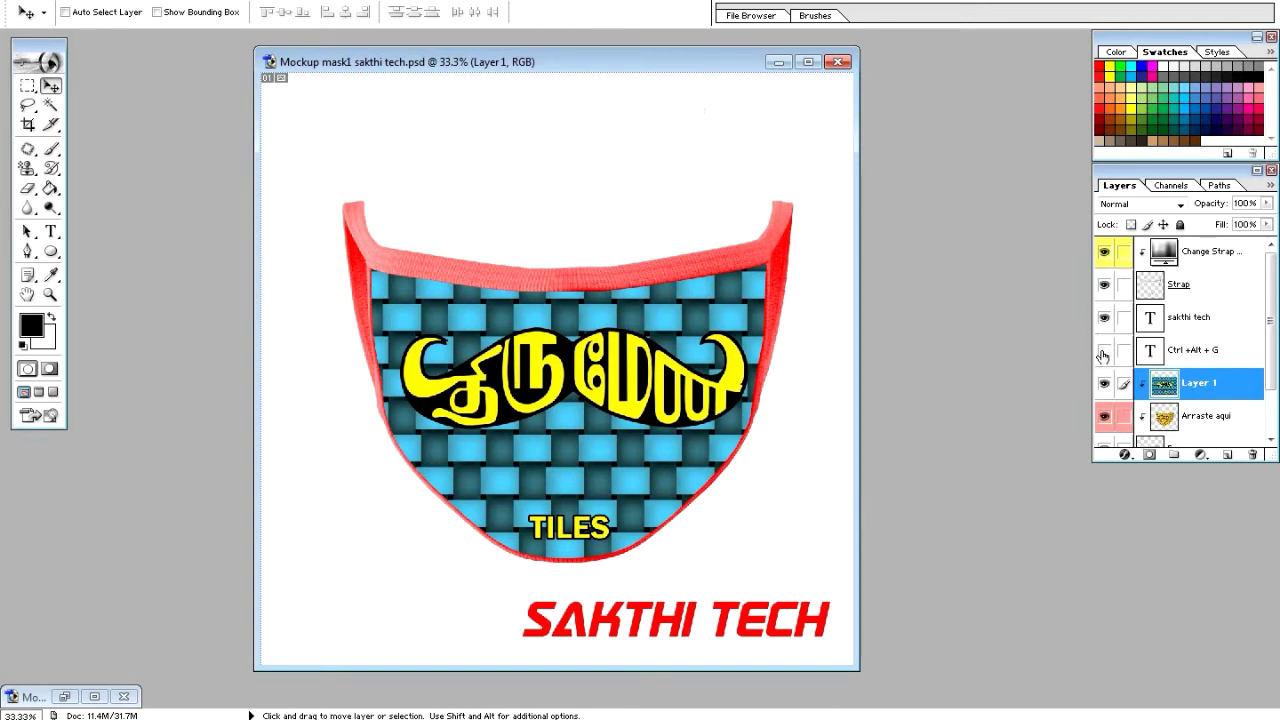
pyautogui.click(1104, 352)
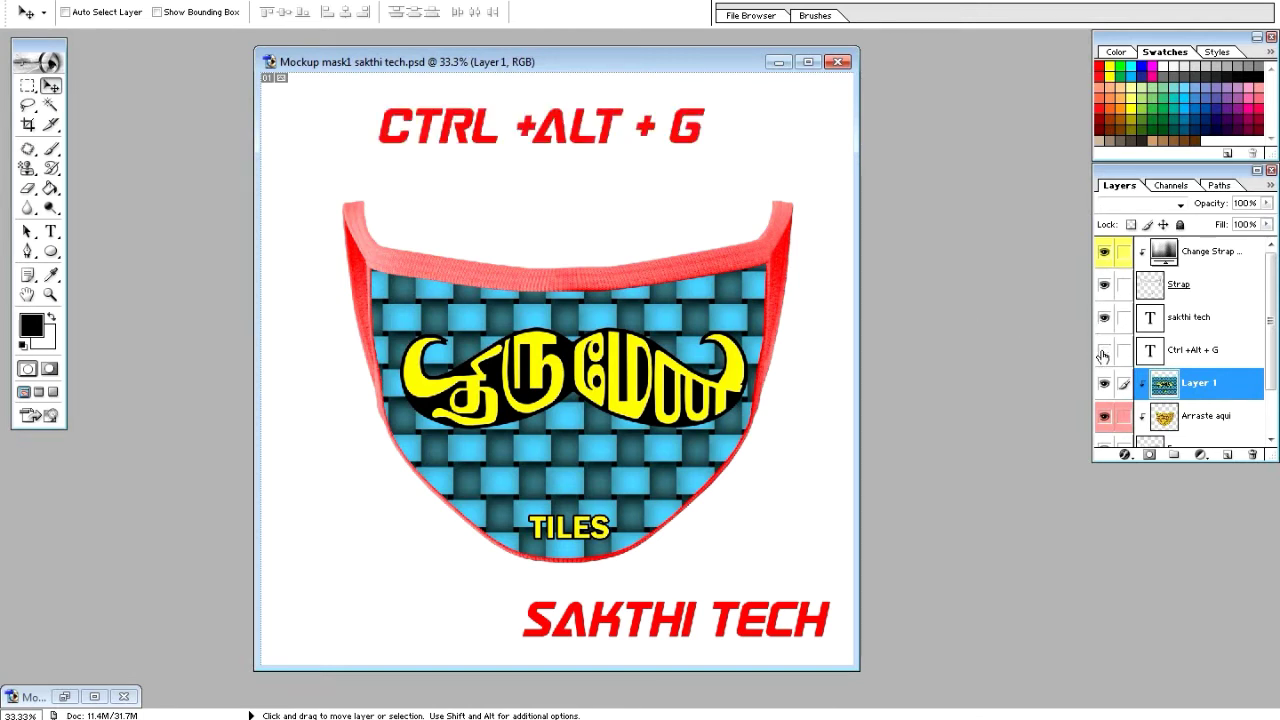
pyautogui.click(1104, 352)
pyautogui.click(1104, 352)
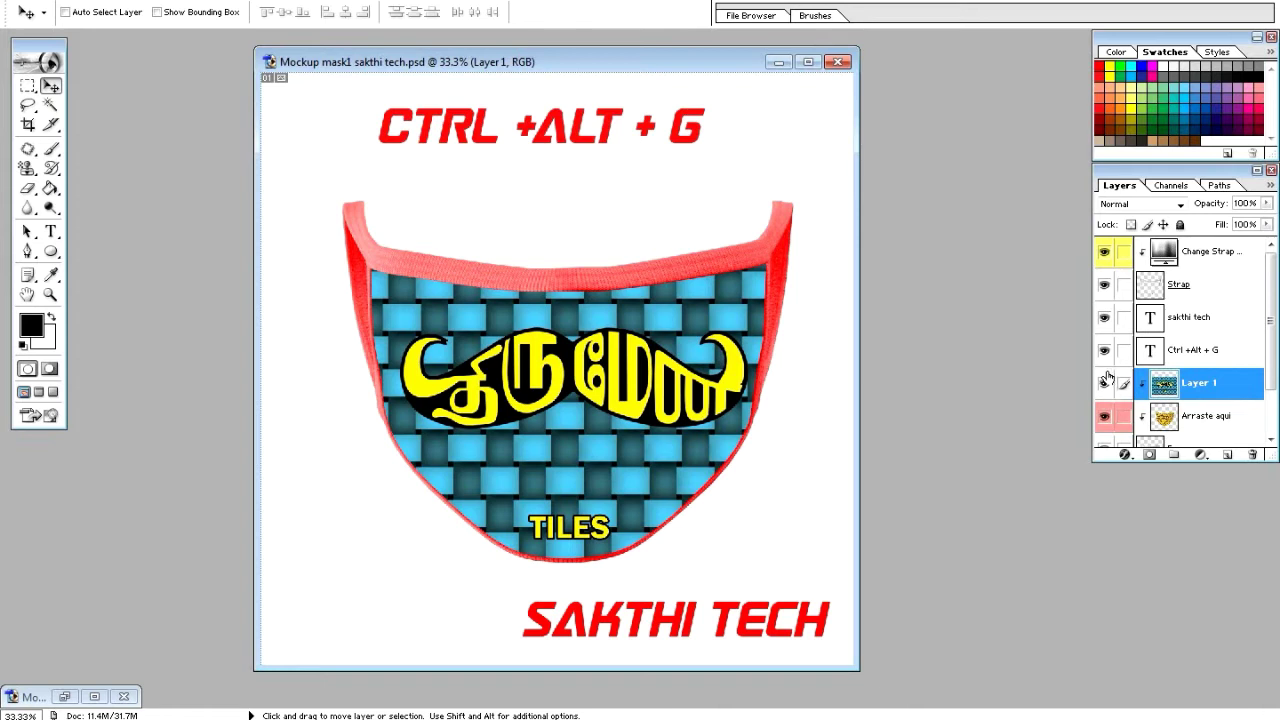
pyautogui.hotkey('ctrl', 'alt', 'g')
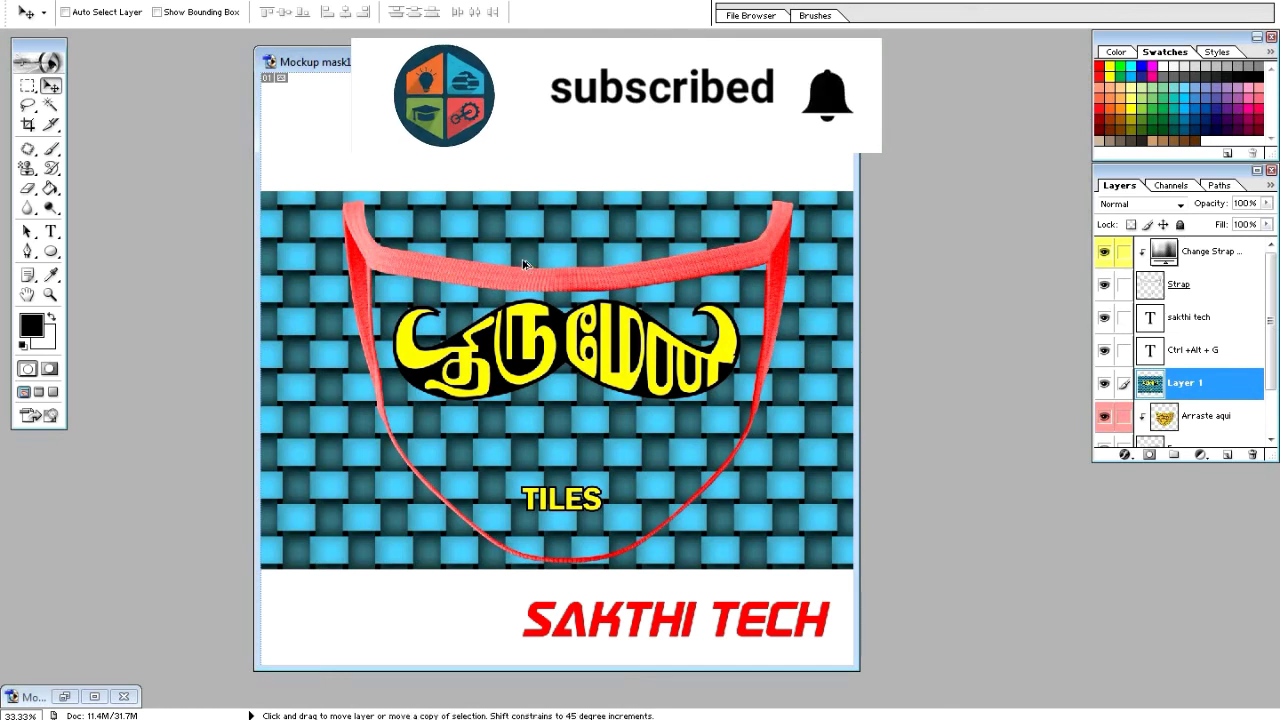
pyautogui.hotkey('ctrl', 'alt', 'g')
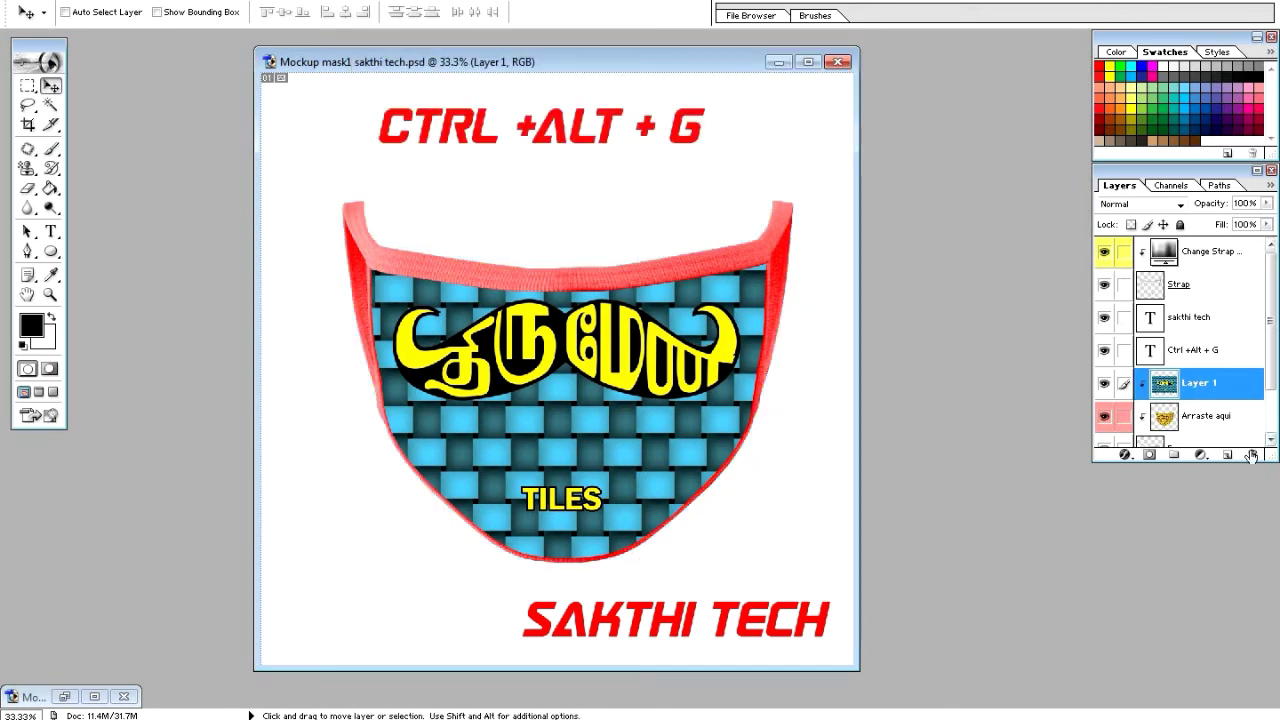
# Delete the blue tile design on Layer 1 and open the mask THIRUMANI1 image from the design folder.
pyautogui.click(1251, 453)
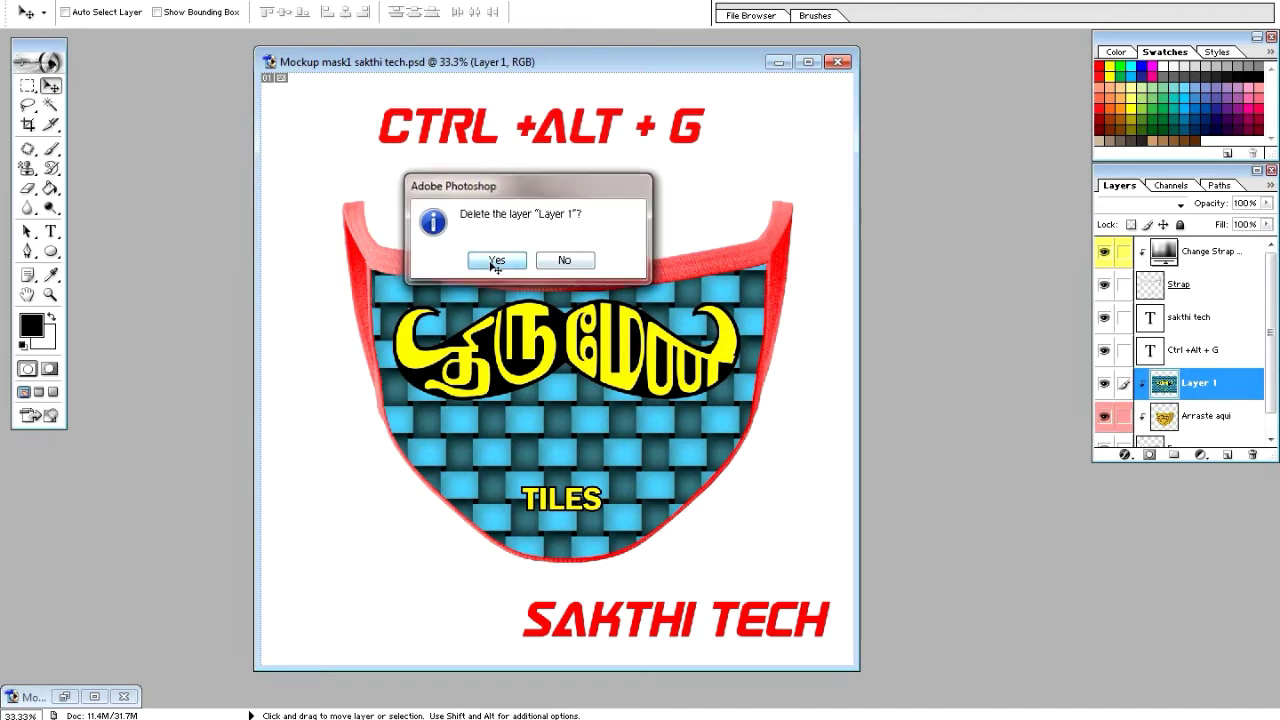
pyautogui.click(492, 263)
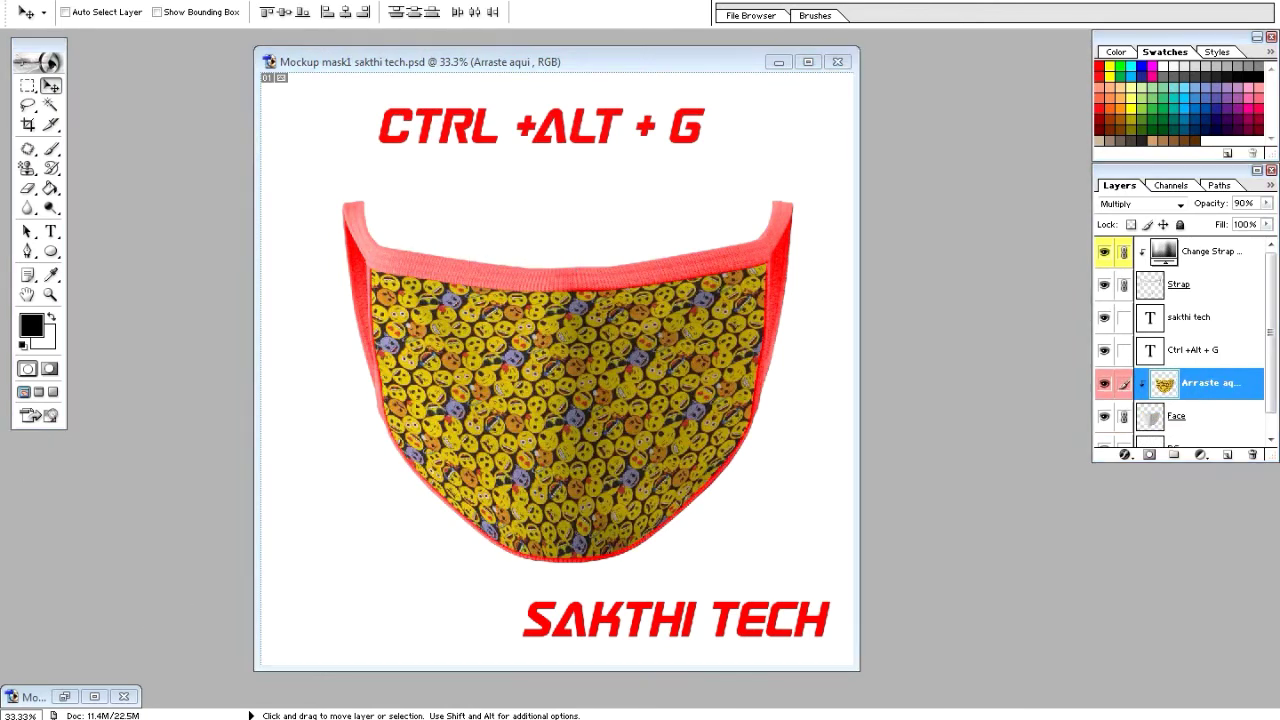
pyautogui.click(510, 662)
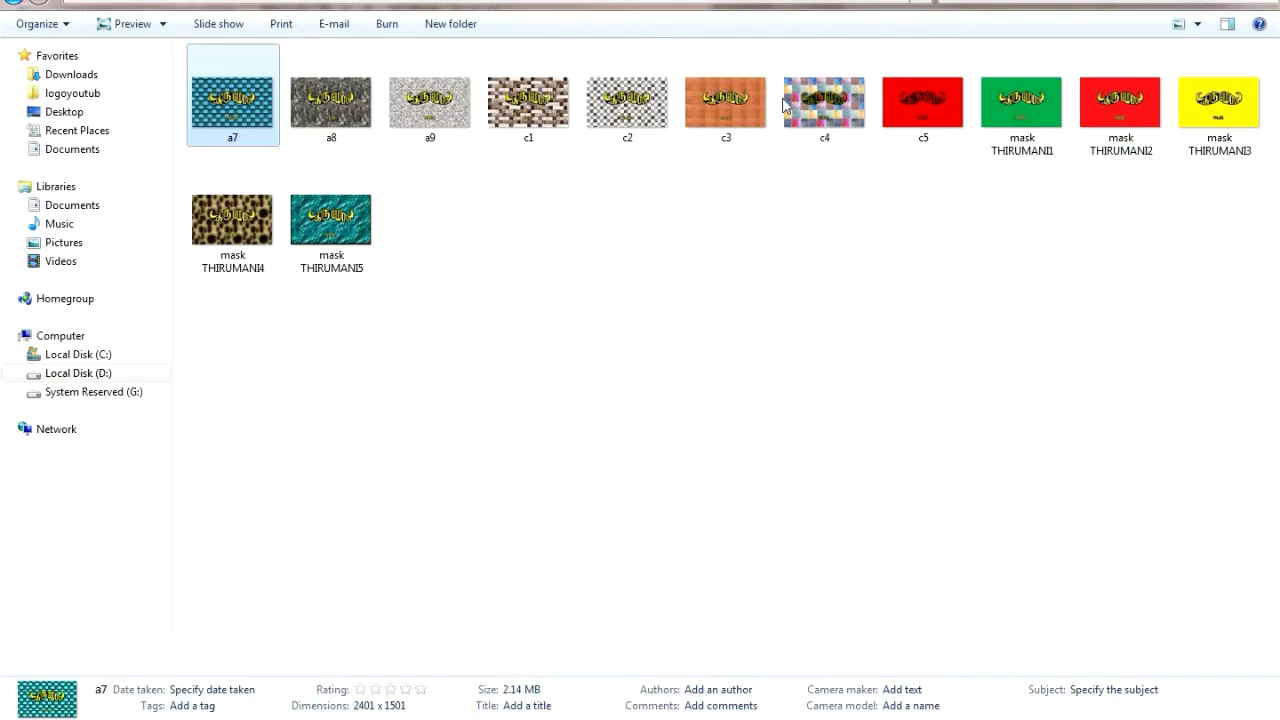
pyautogui.moveTo(1000, 125); pyautogui.dragTo(410, 719)
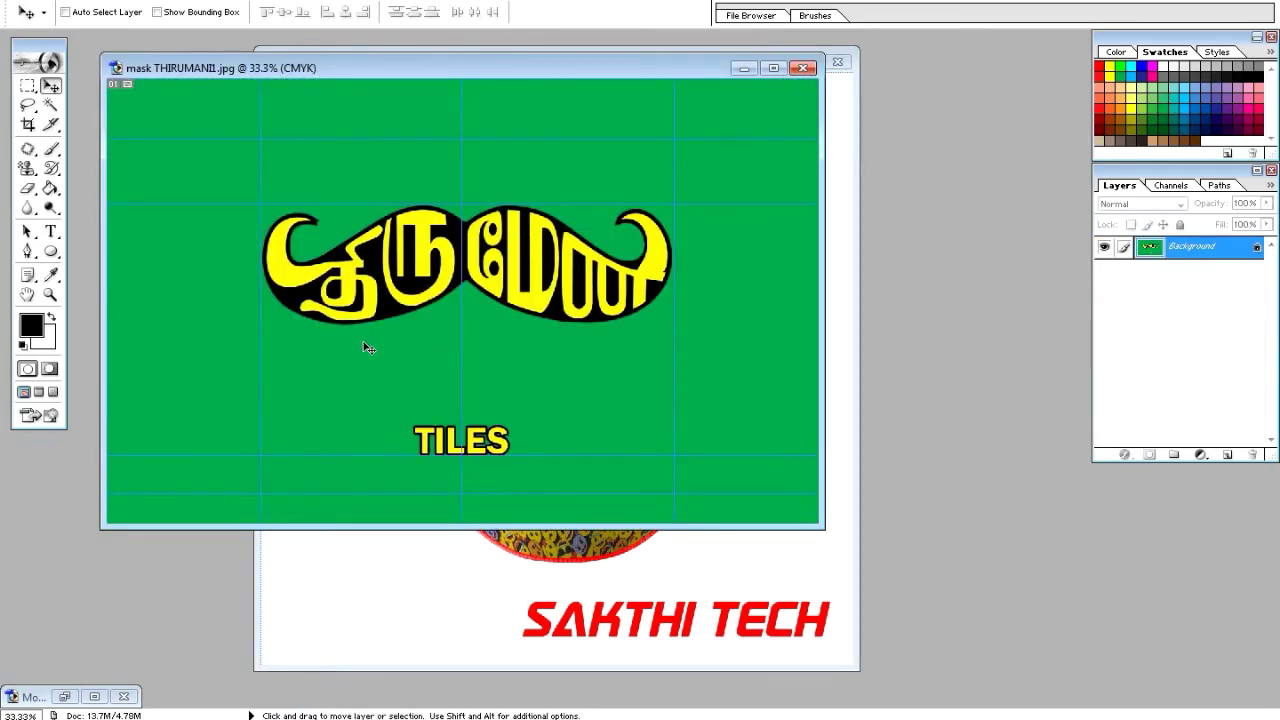
# Copy the green moustache design into the mask mockup directly above the Arraste aqui layer and close mask THIRUMANI1.jpg.
pyautogui.moveTo(366, 347); pyautogui.dragTo(537, 577)
pyautogui.moveTo(535, 494); pyautogui.dragTo(510, 373)
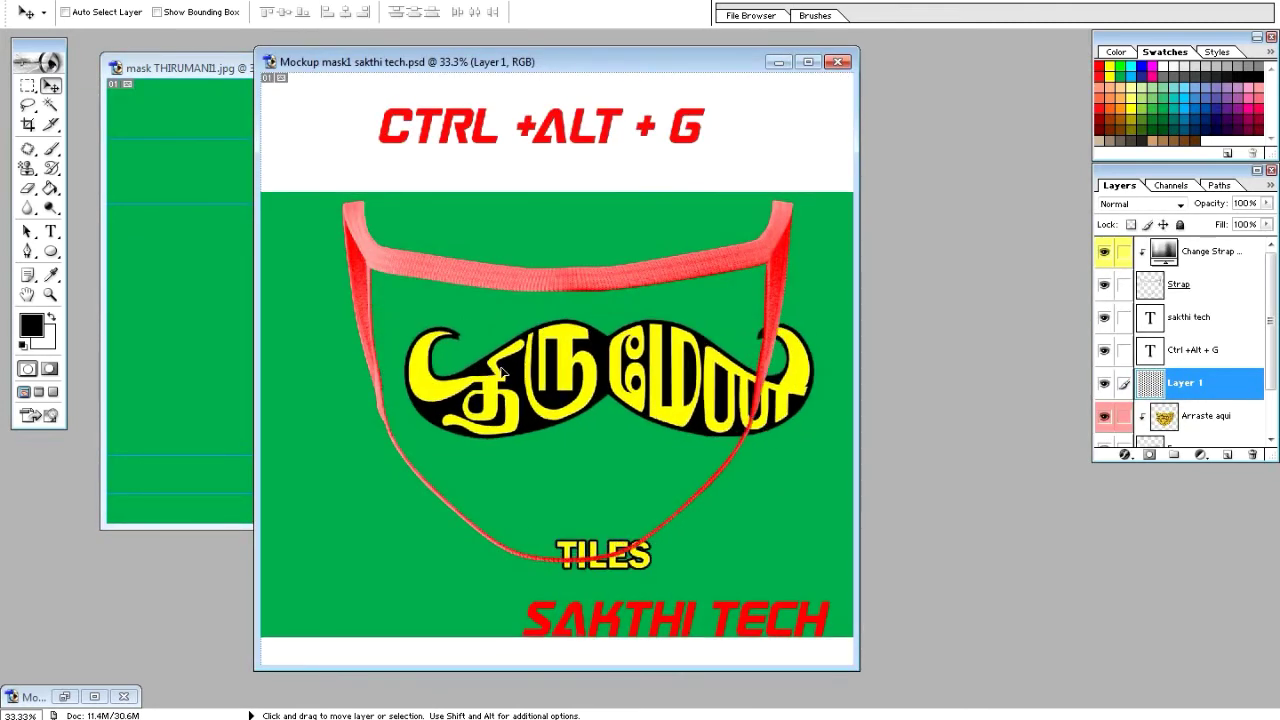
pyautogui.click(155, 214)
pyautogui.click(803, 68)
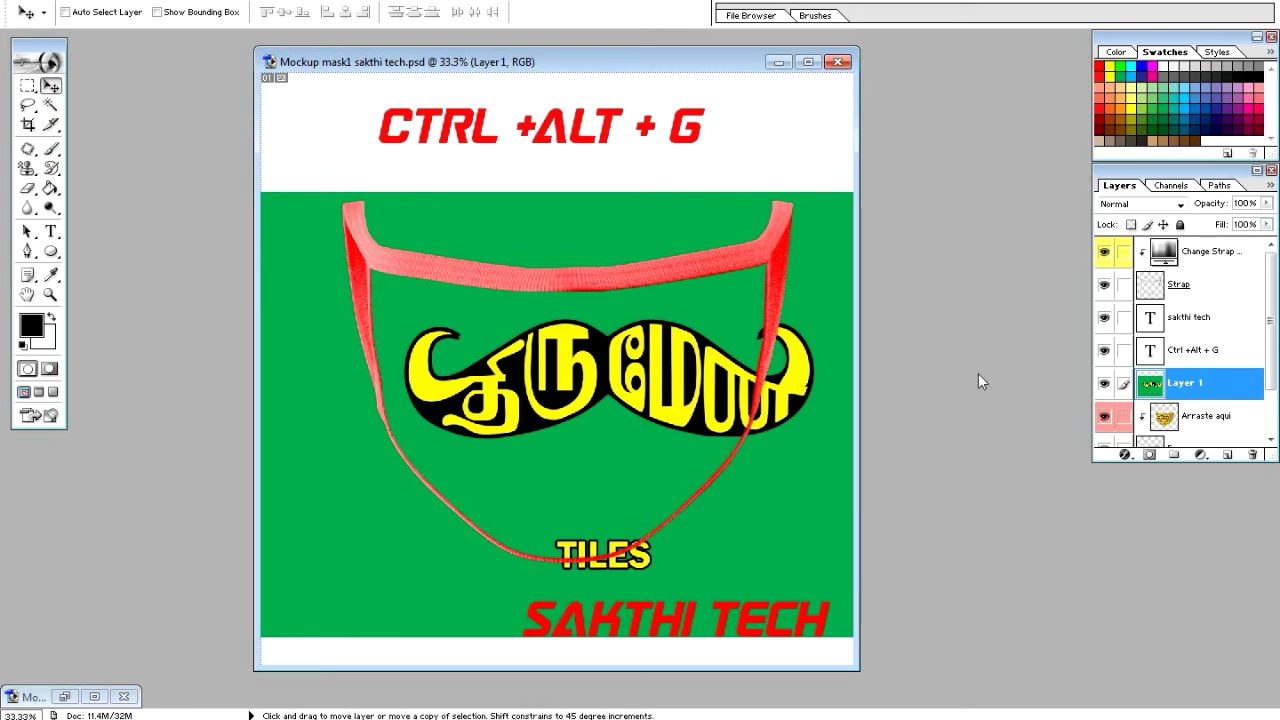
# Clip the green moustache design on Layer 1 to the mask's face.
pyautogui.hotkey('ctrl', 'alt', 'g')
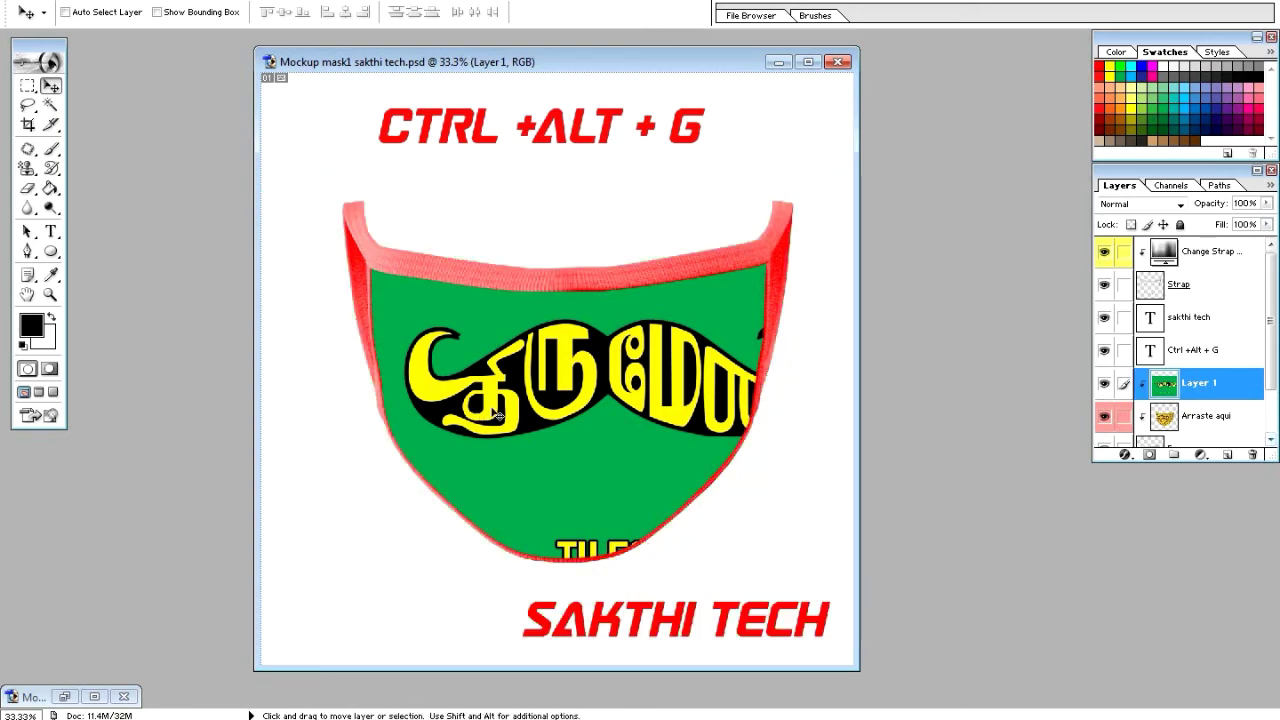
# Scale the green moustache design on Layer 1 to about 84.6% and centre it on the mask's face.
pyautogui.moveTo(518, 412); pyautogui.dragTo(501, 409)
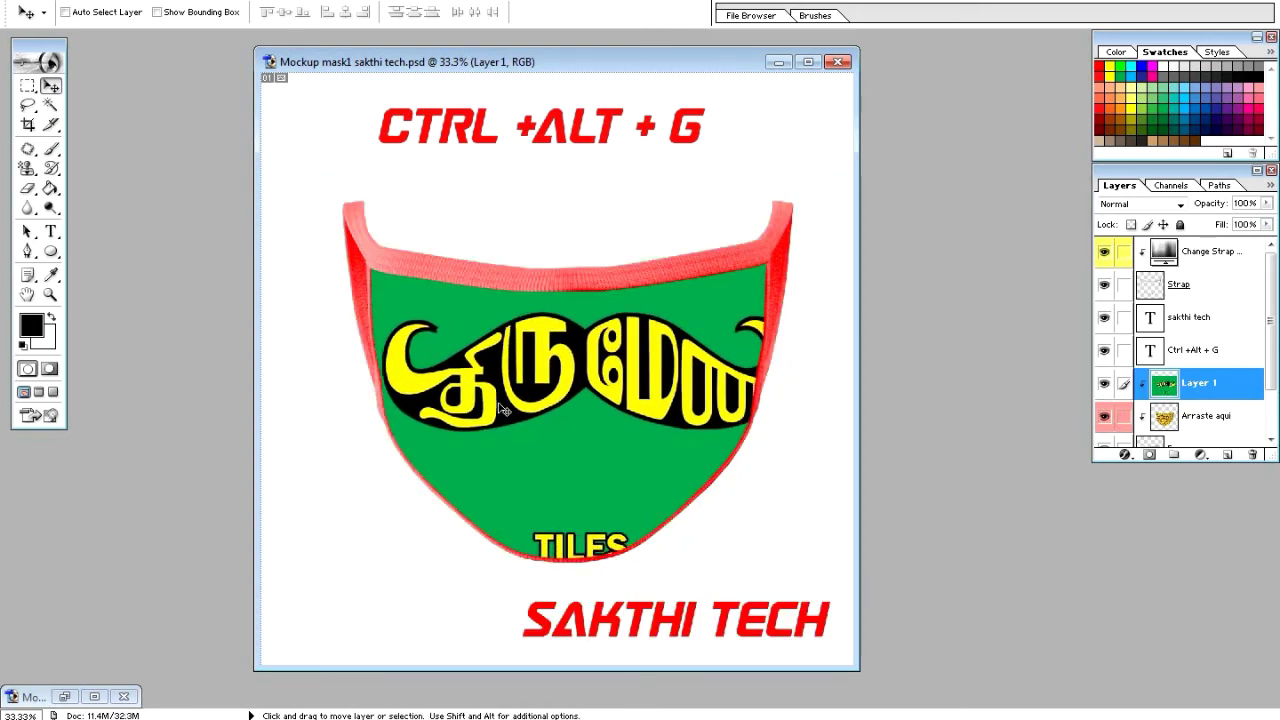
pyautogui.hotkey('ctrl', 't')
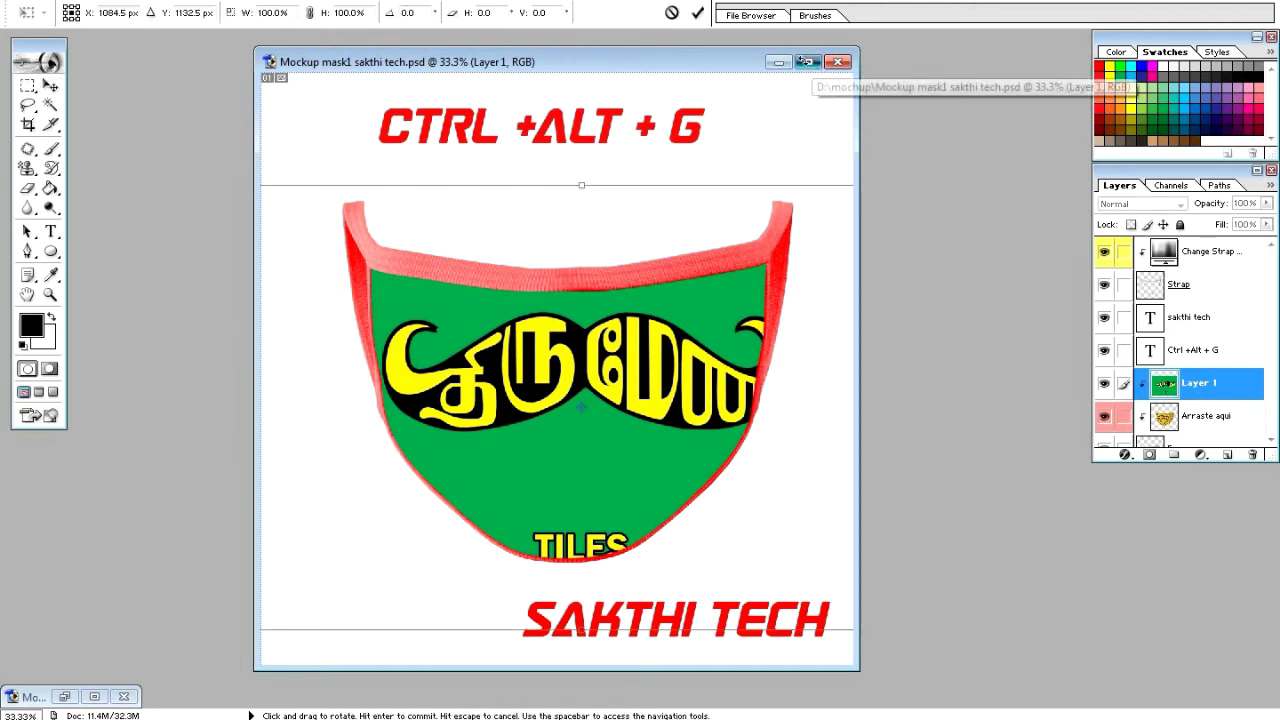
pyautogui.click(808, 62)
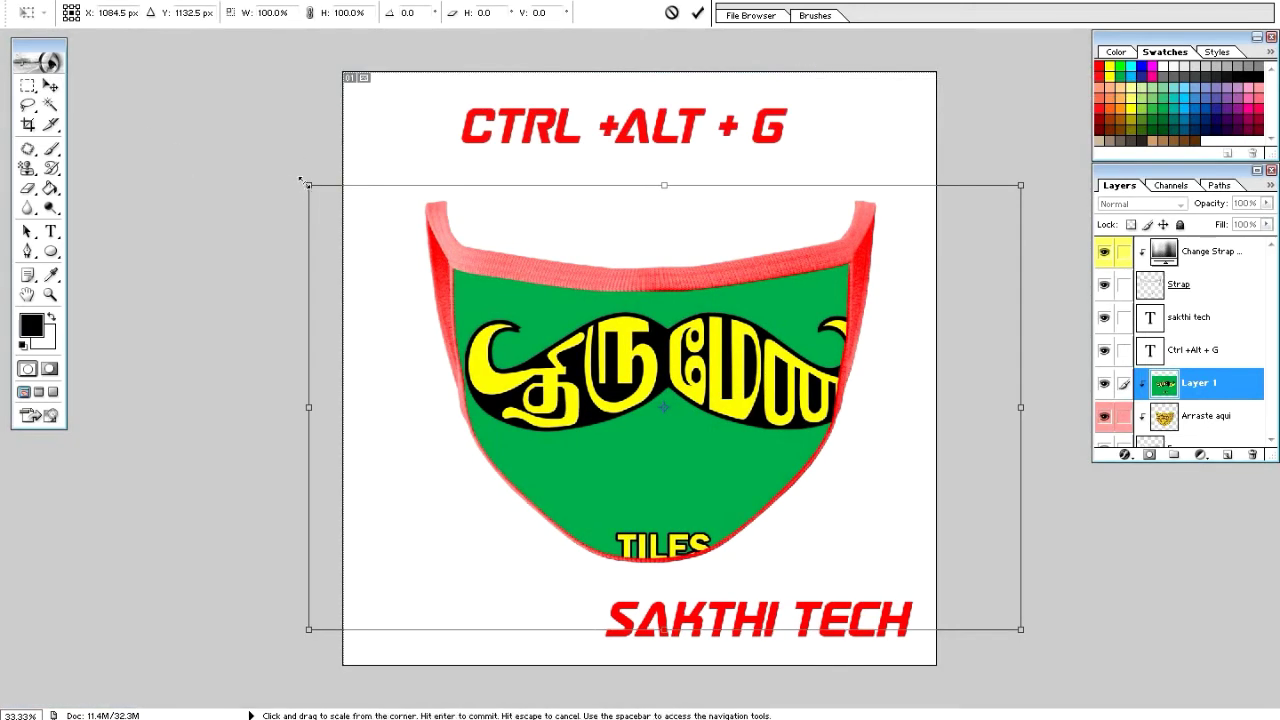
pyautogui.moveTo(309, 186); pyautogui.dragTo(348, 201)
pyautogui.moveTo(659, 395); pyautogui.dragTo(620, 375)
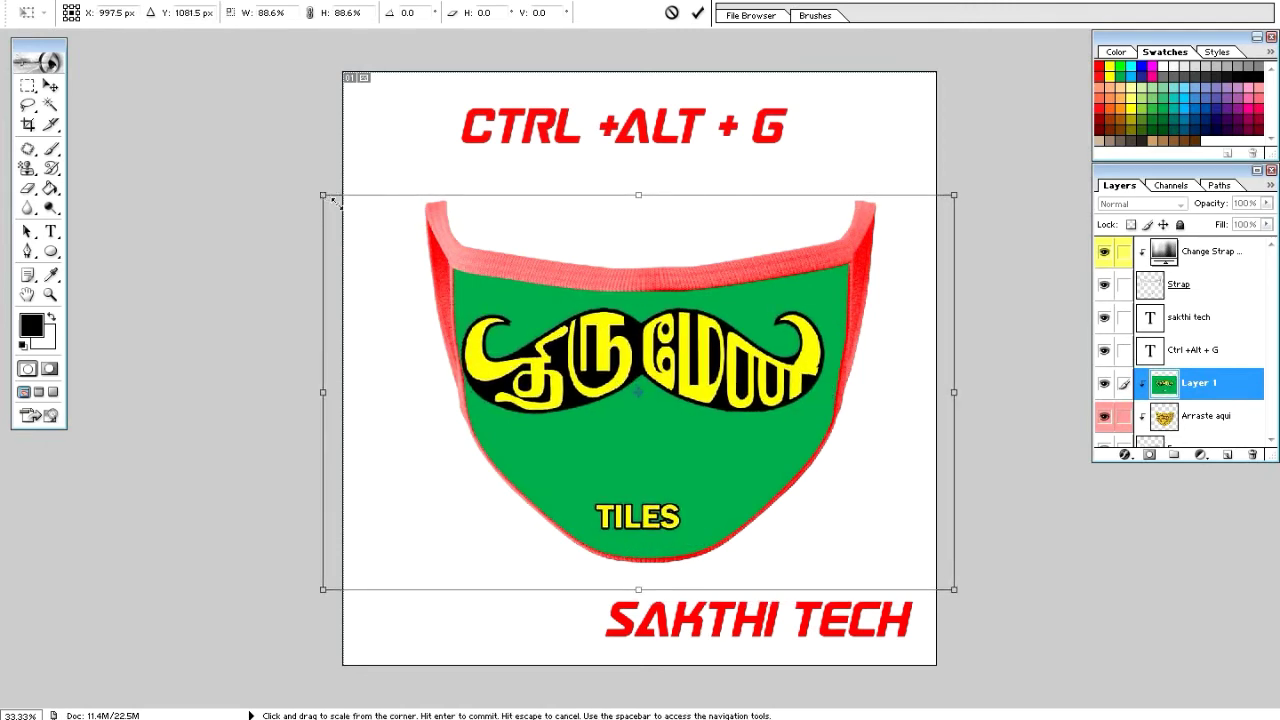
pyautogui.moveTo(311, 187); pyautogui.dragTo(337, 204)
pyautogui.moveTo(556, 397); pyautogui.dragTo(567, 387)
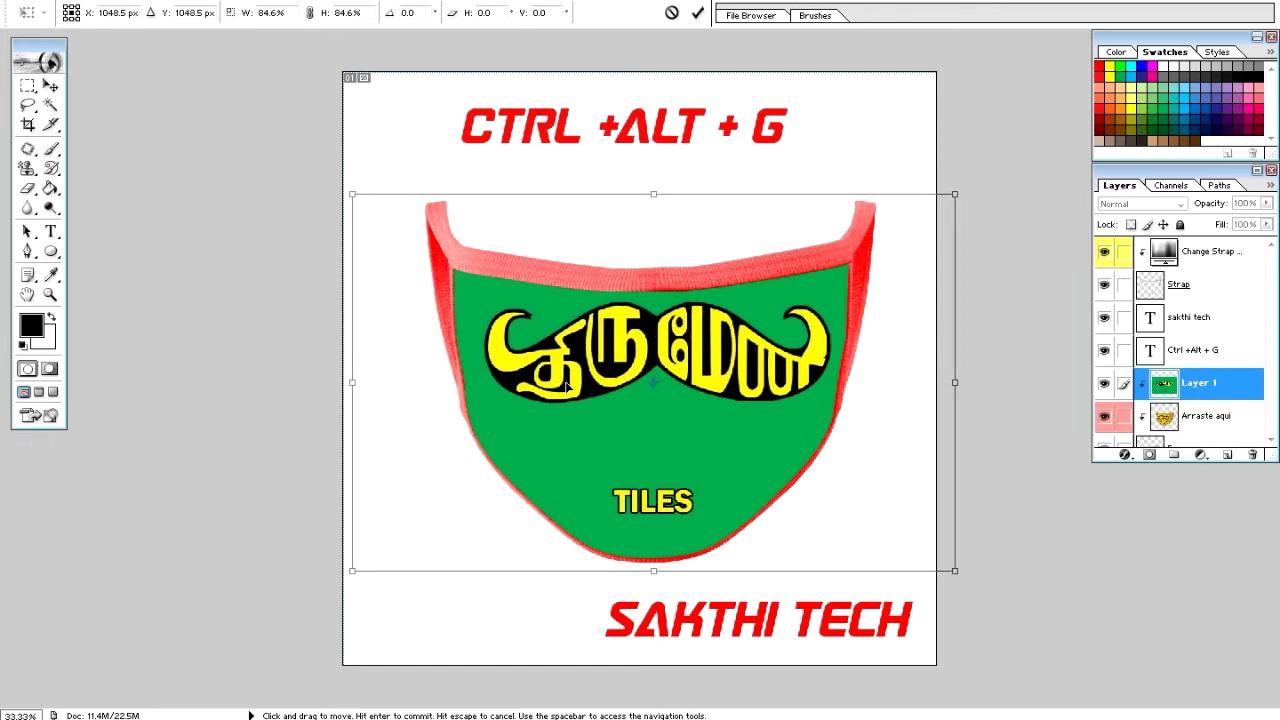
pyautogui.press('Return')
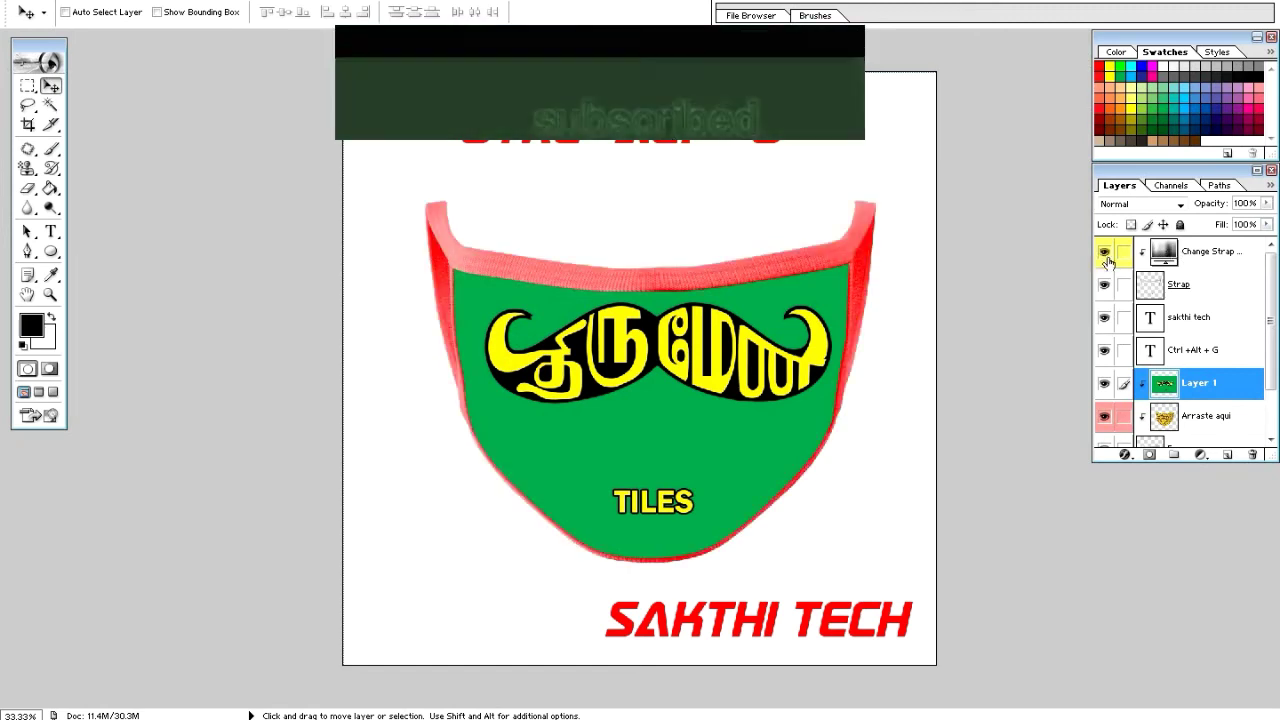
# Recolour the strap dark green in the Change Strap Colors Hue/Saturation adjustment, with hue 162 and lightness about -68.
pyautogui.doubleClick(1170, 251)
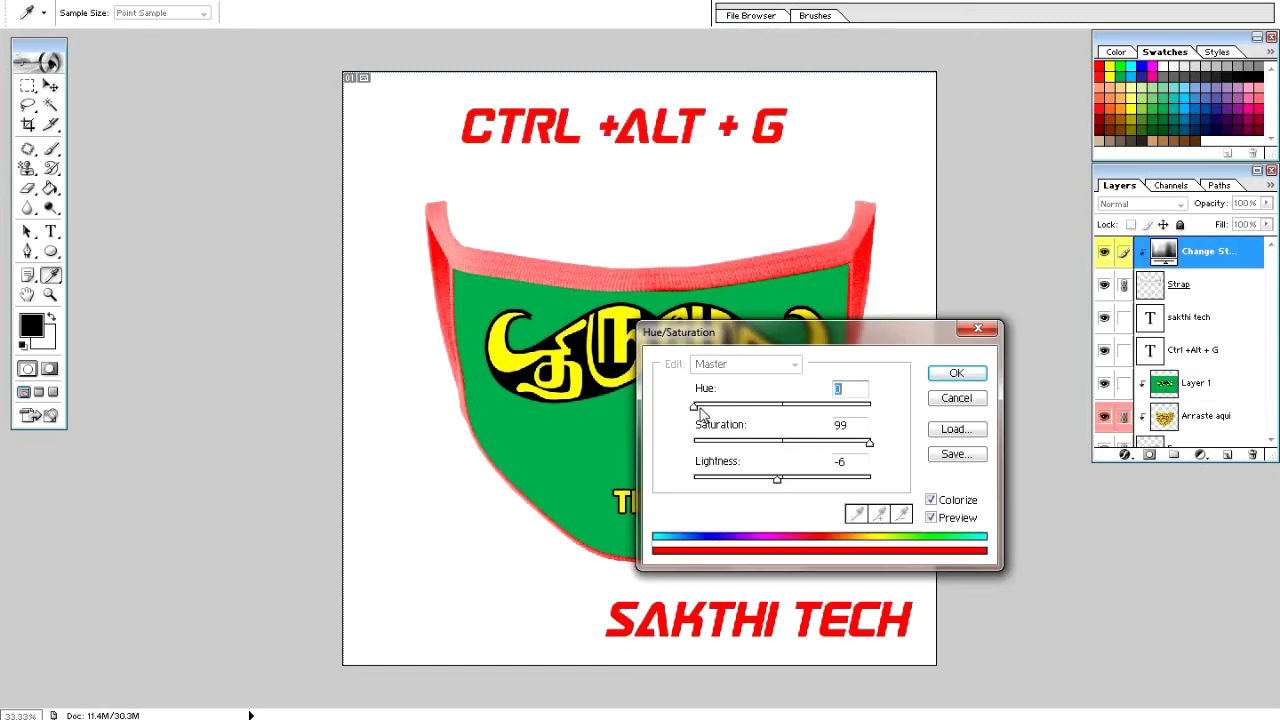
pyautogui.moveTo(695, 405); pyautogui.dragTo(803, 413)
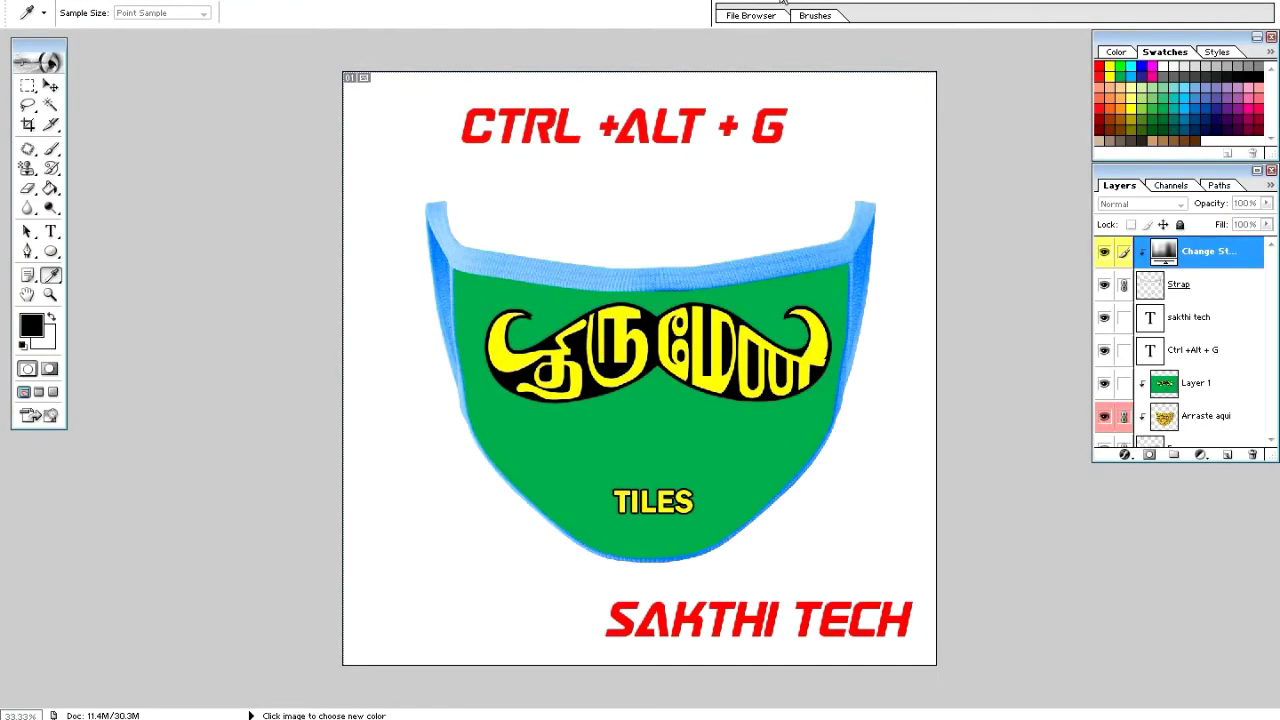
pyautogui.moveTo(810, 414); pyautogui.dragTo(776, 410)
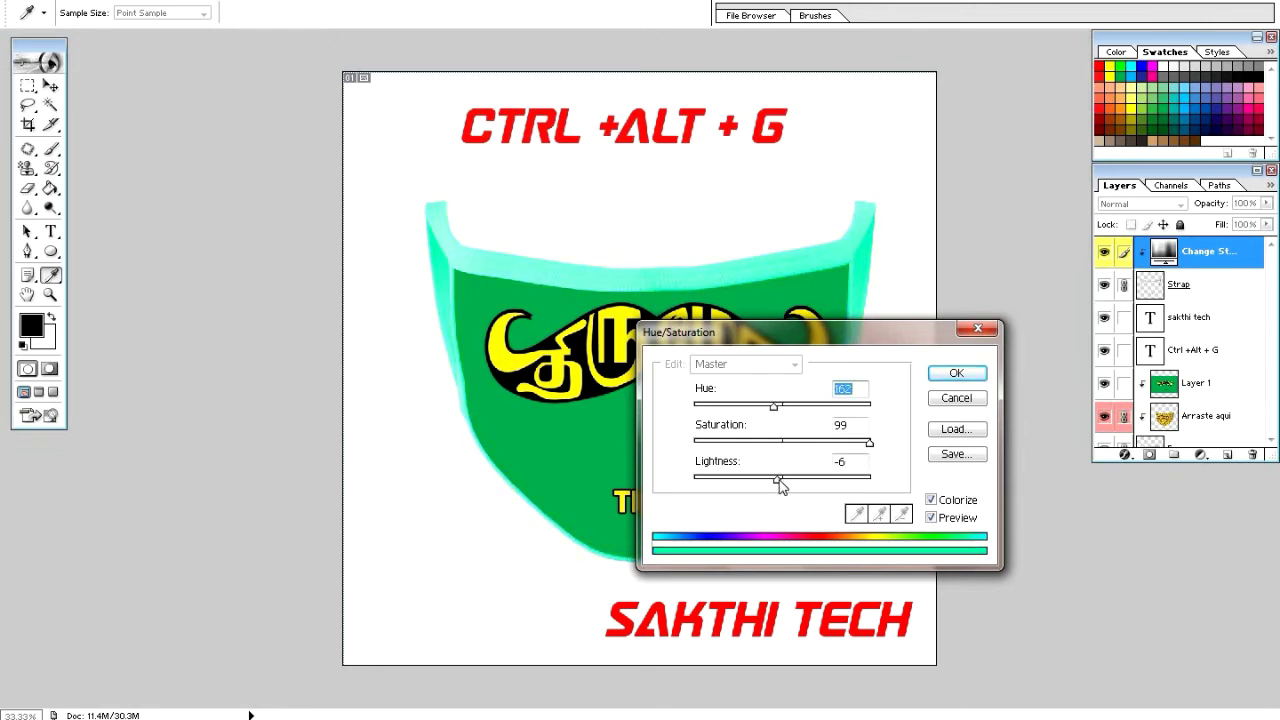
pyautogui.moveTo(785, 483); pyautogui.dragTo(724, 475)
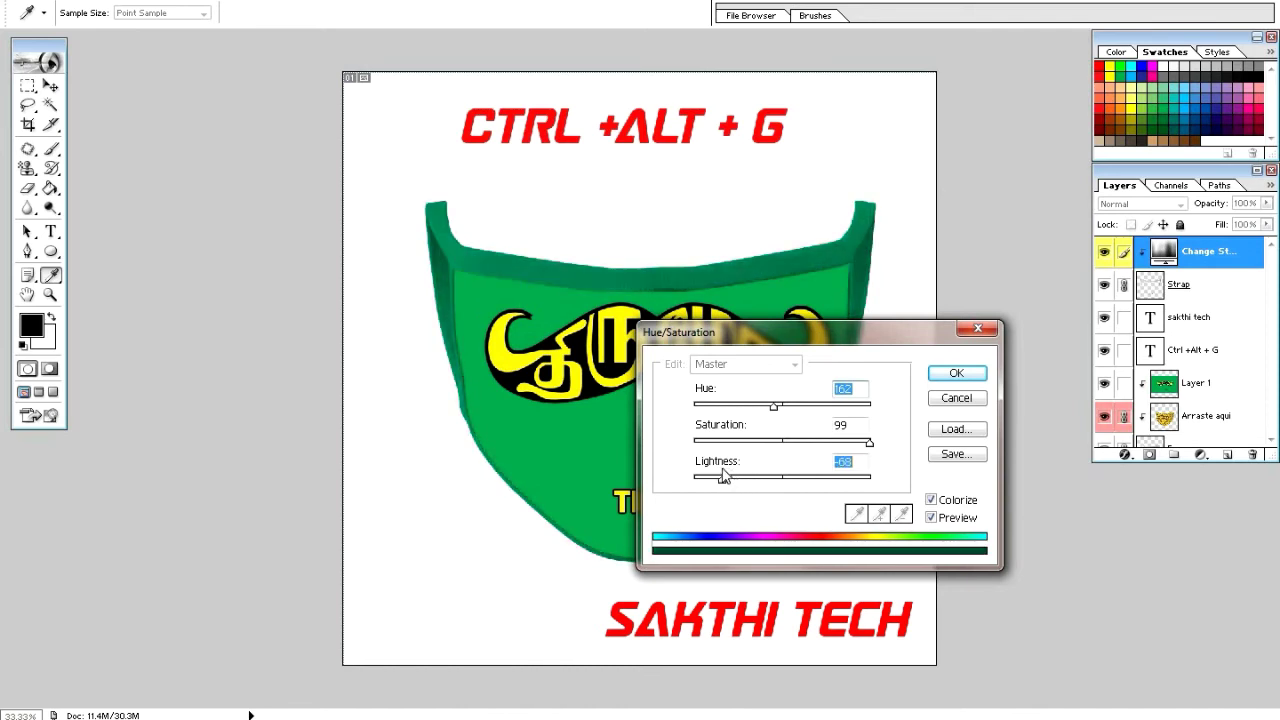
pyautogui.click(956, 372)
pyautogui.press('v')
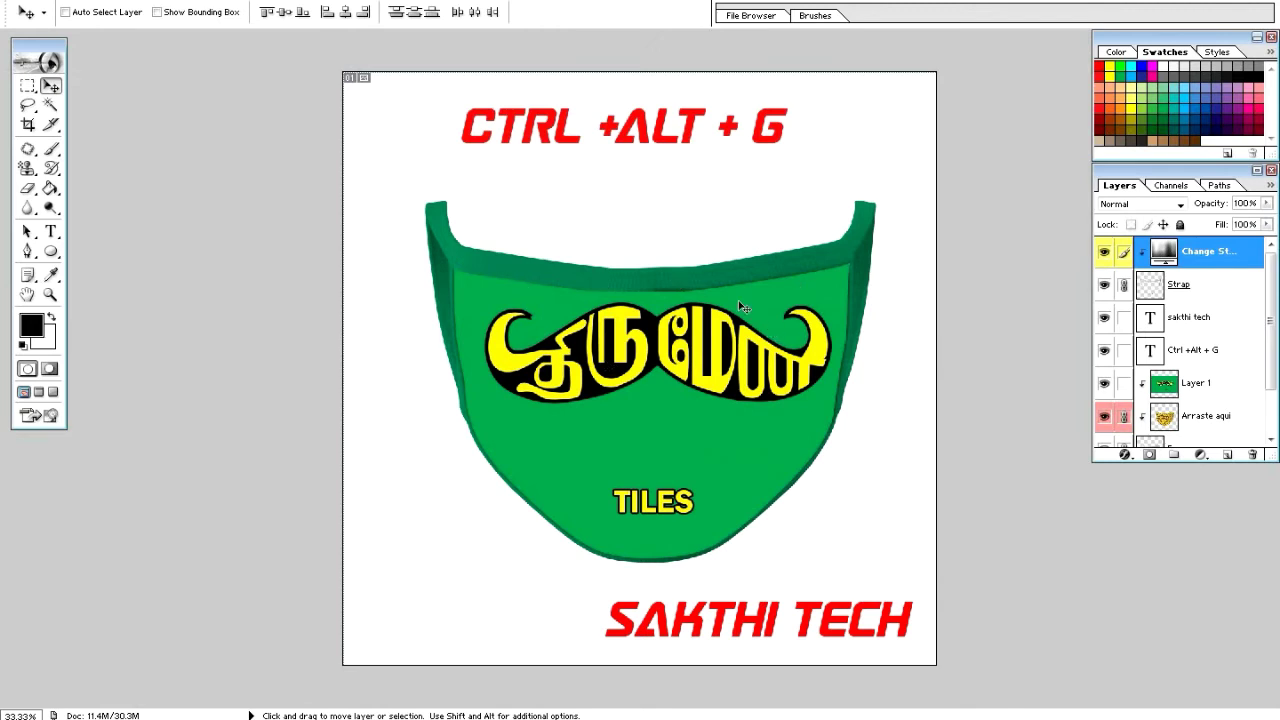
# Toggle the Change Strap Colors layer to compare the strap with and without its colour, and view the mockup full screen.
pyautogui.click(1106, 254)
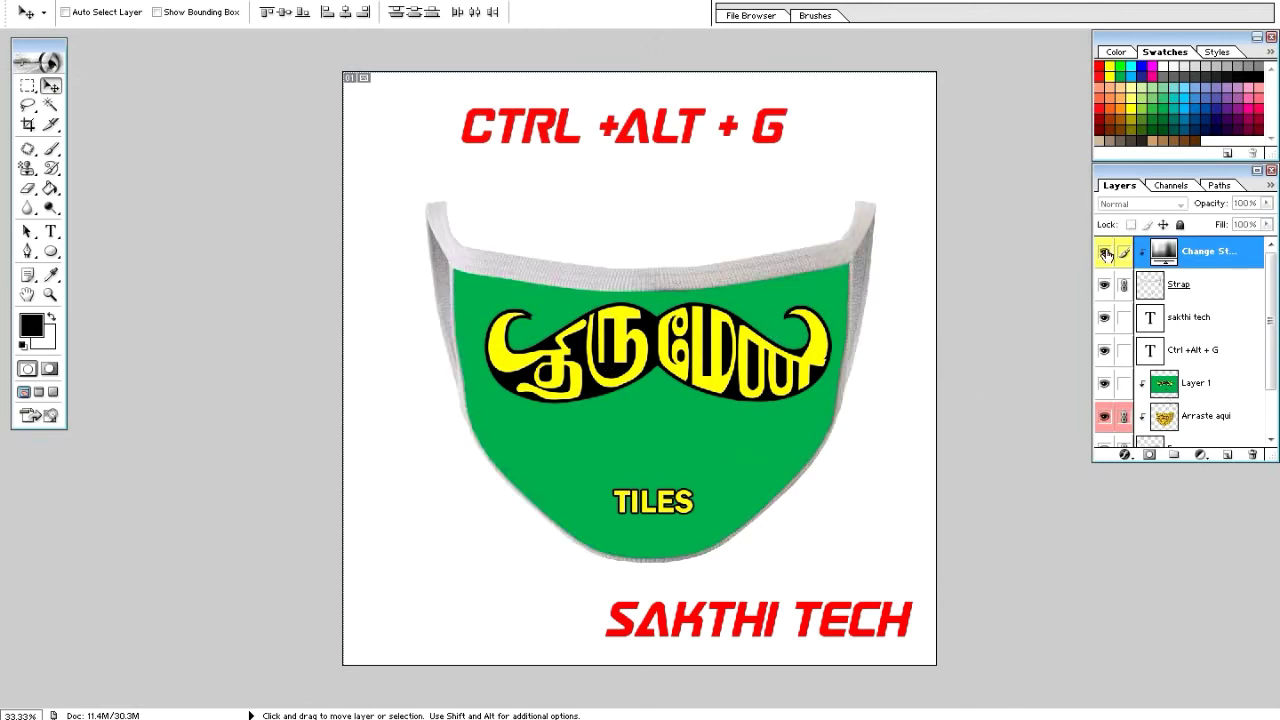
pyautogui.click(1106, 254)
pyautogui.click(1106, 254)
pyautogui.click(1106, 254)
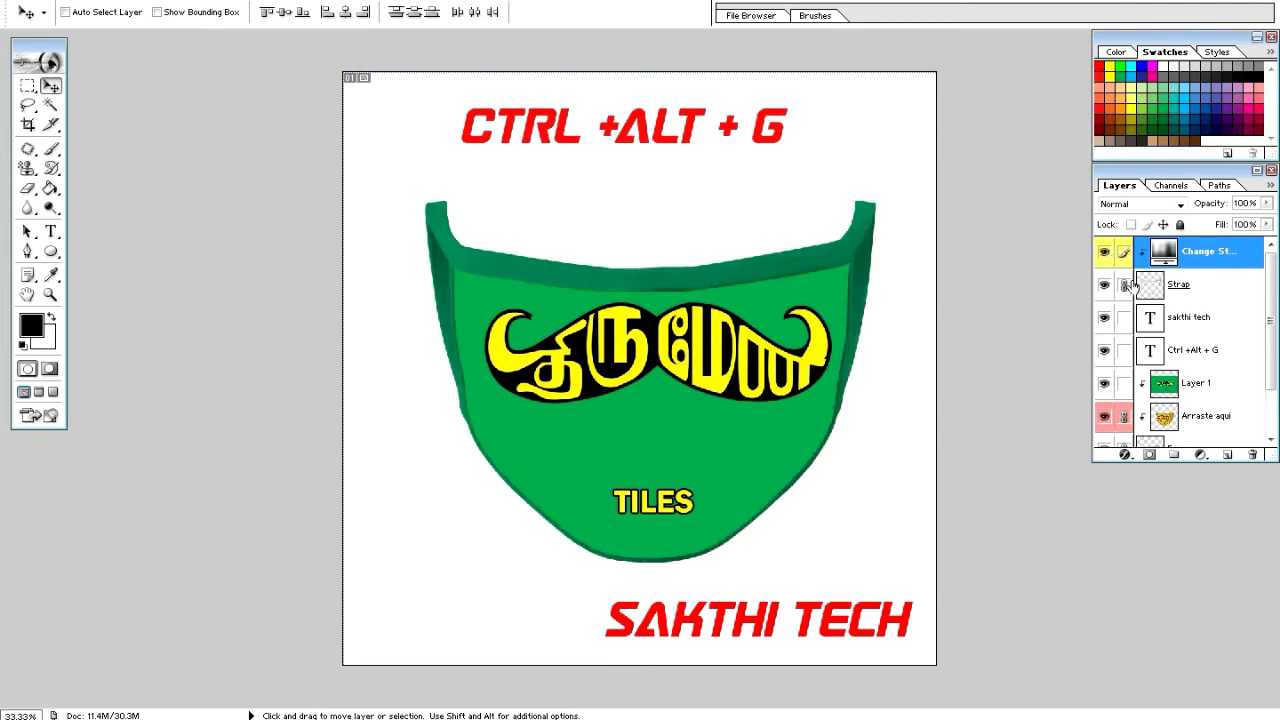
pyautogui.press('f')
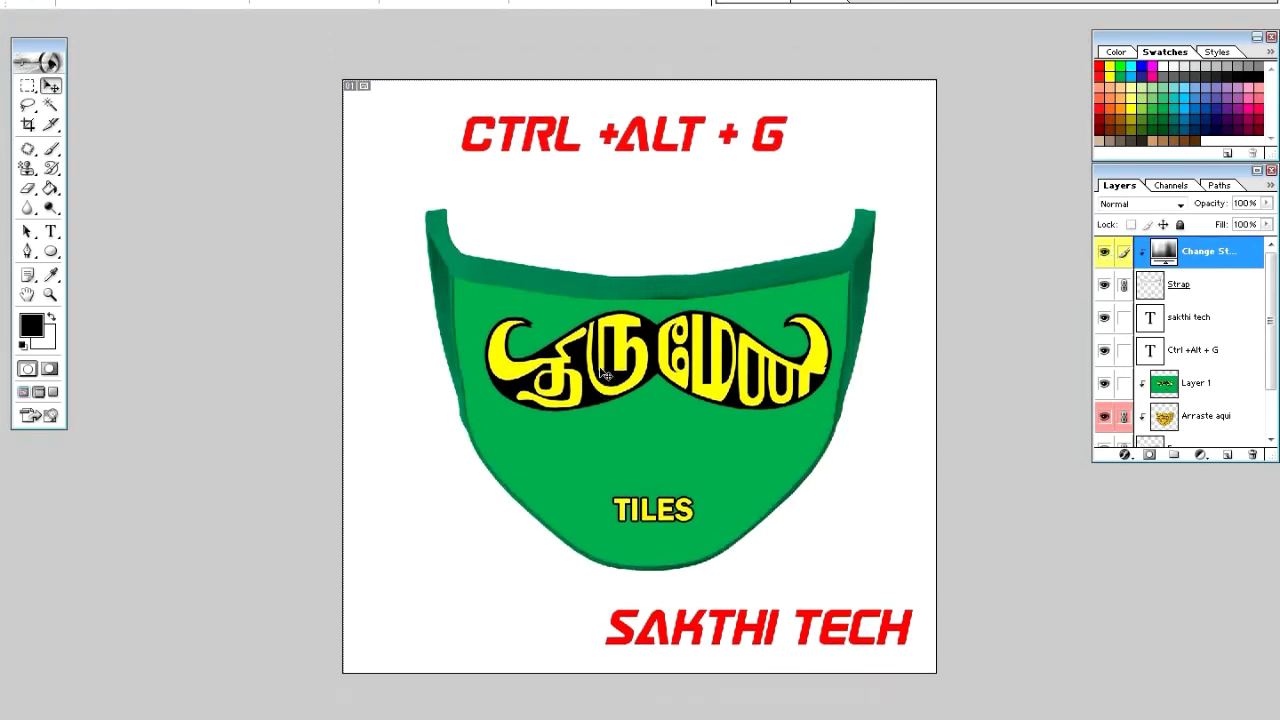
pyautogui.press('f')
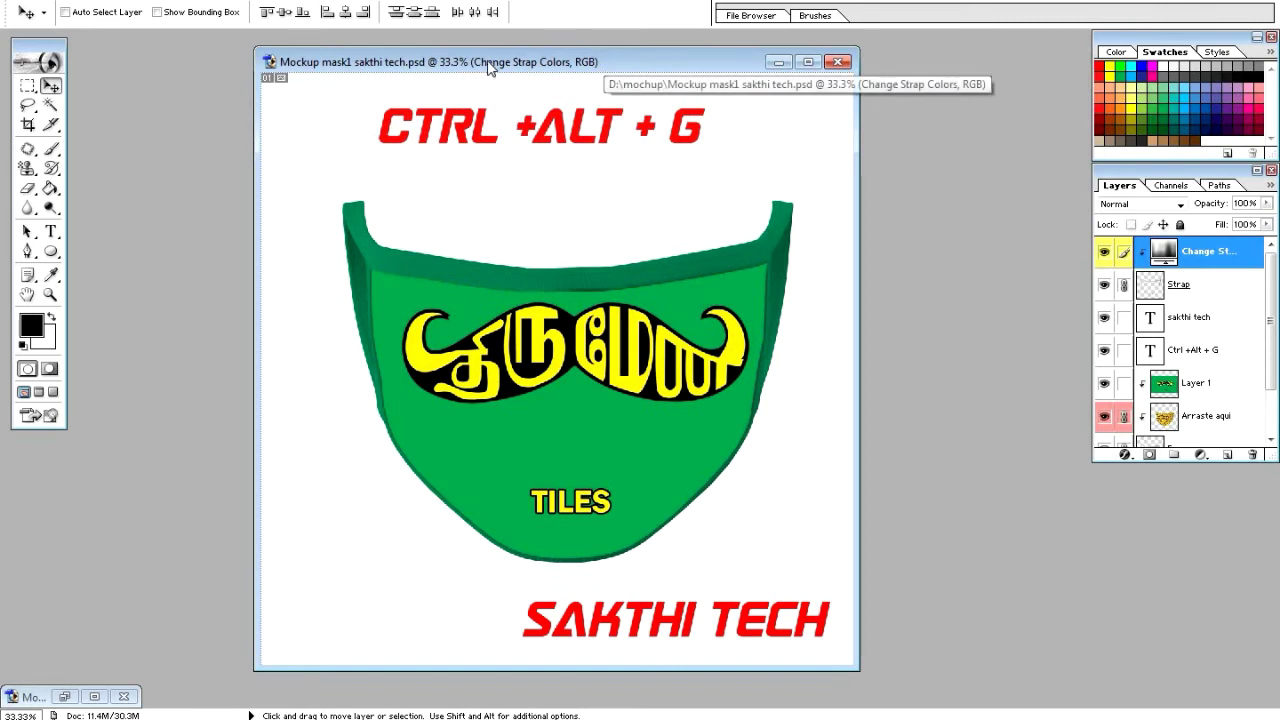
# Restore the minimised Mockup mask2 sakthi tech.psd, view it full screen, and arrange its window so it overlaps the first mockup.
pyautogui.moveTo(605, 66); pyautogui.dragTo(651, 72)
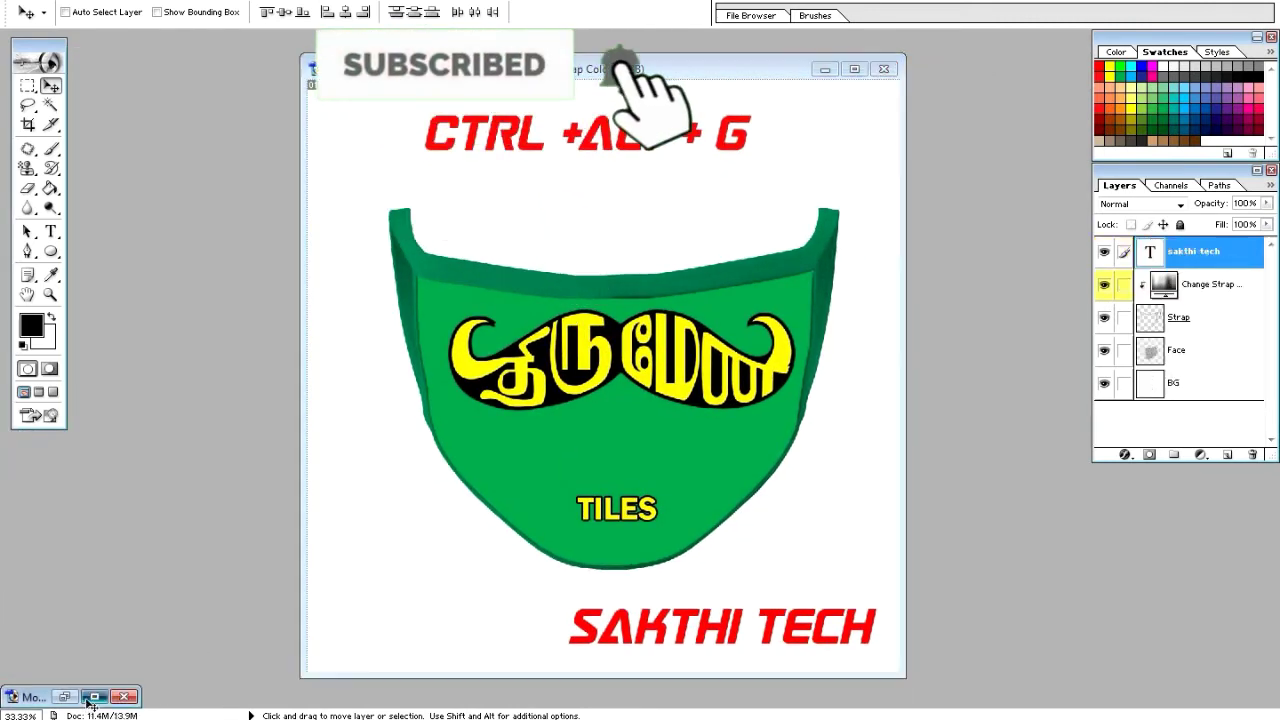
pyautogui.click(88, 697)
pyautogui.press('f')
pyautogui.press('f')
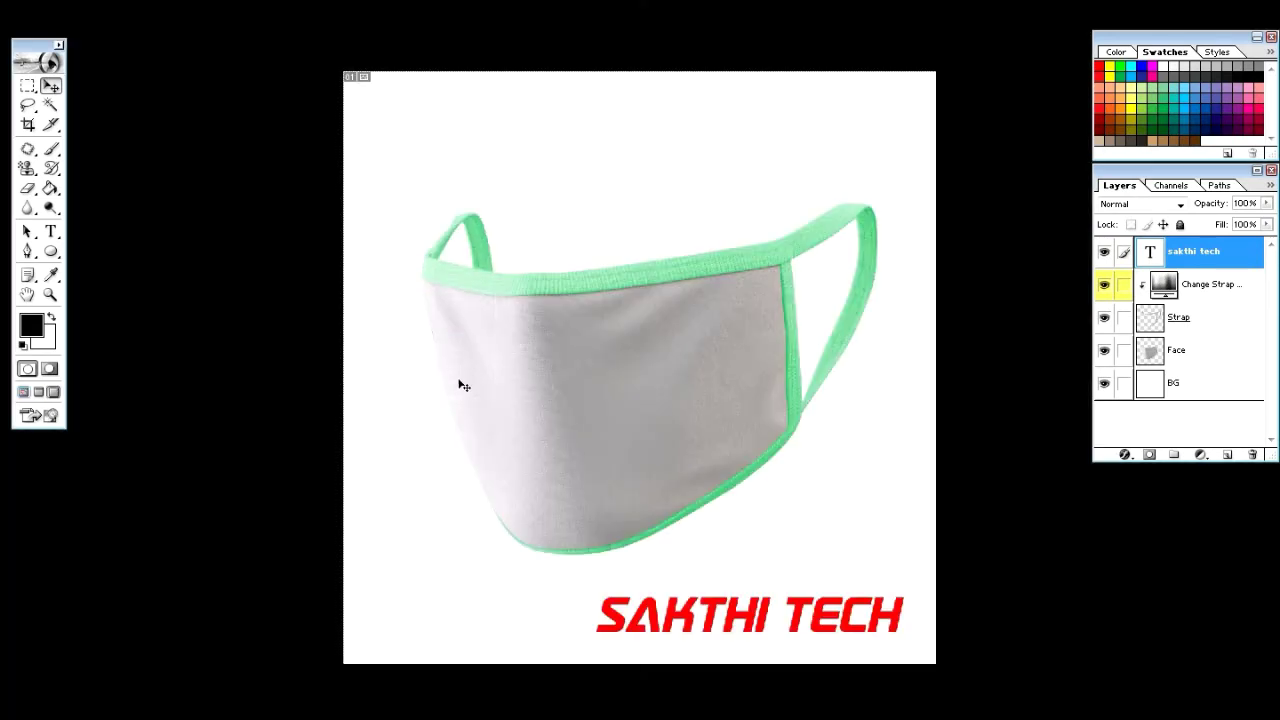
pyautogui.press('f')
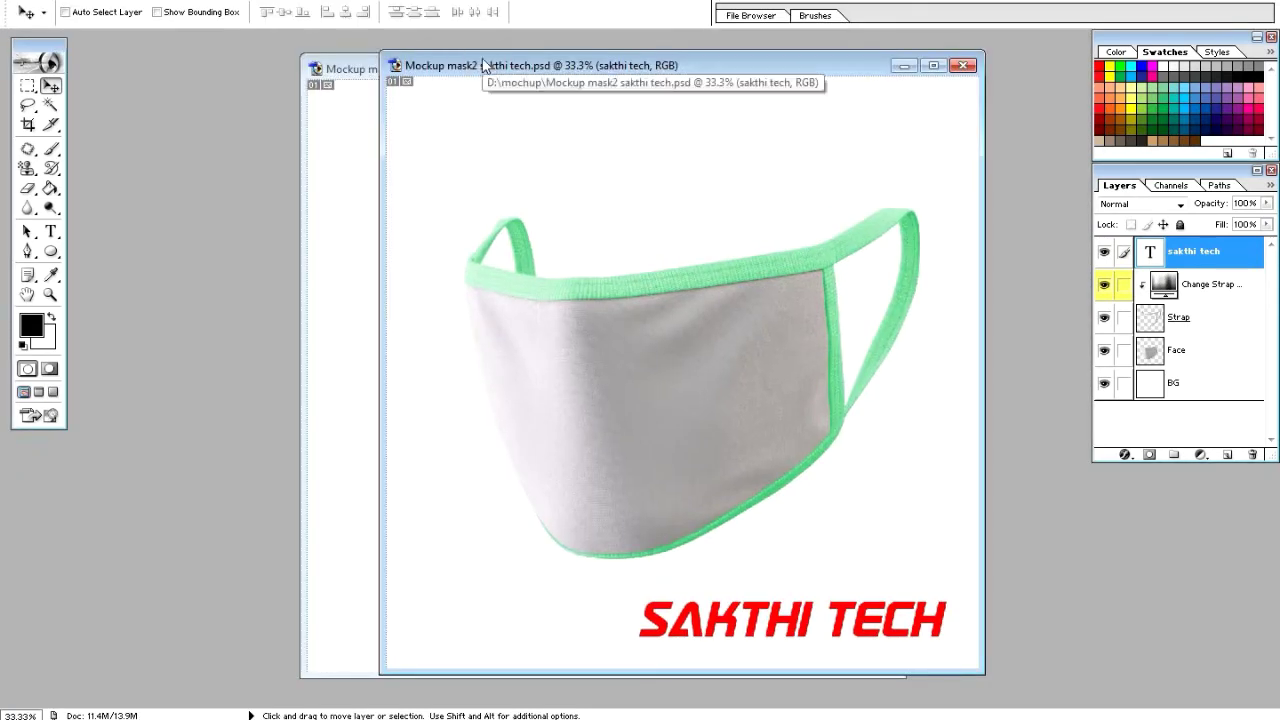
pyautogui.moveTo(483, 65); pyautogui.dragTo(481, 83)
# Copy the Ctrl +Alt + G text layer from Mockup mask1 into Mockup mask2, placing it above the mask.
pyautogui.click(337, 143)
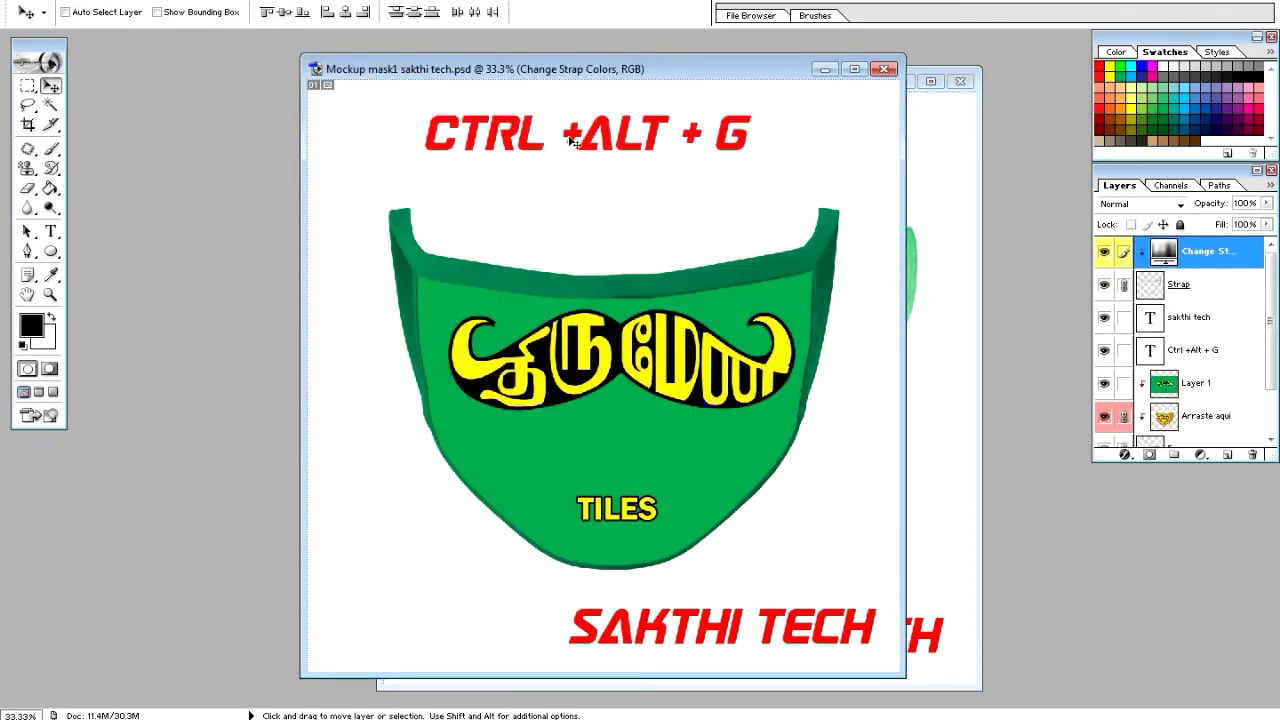
pyautogui.moveTo(878, 154); pyautogui.dragTo(704, 185)
pyautogui.hotkey('ctrl', 'z')
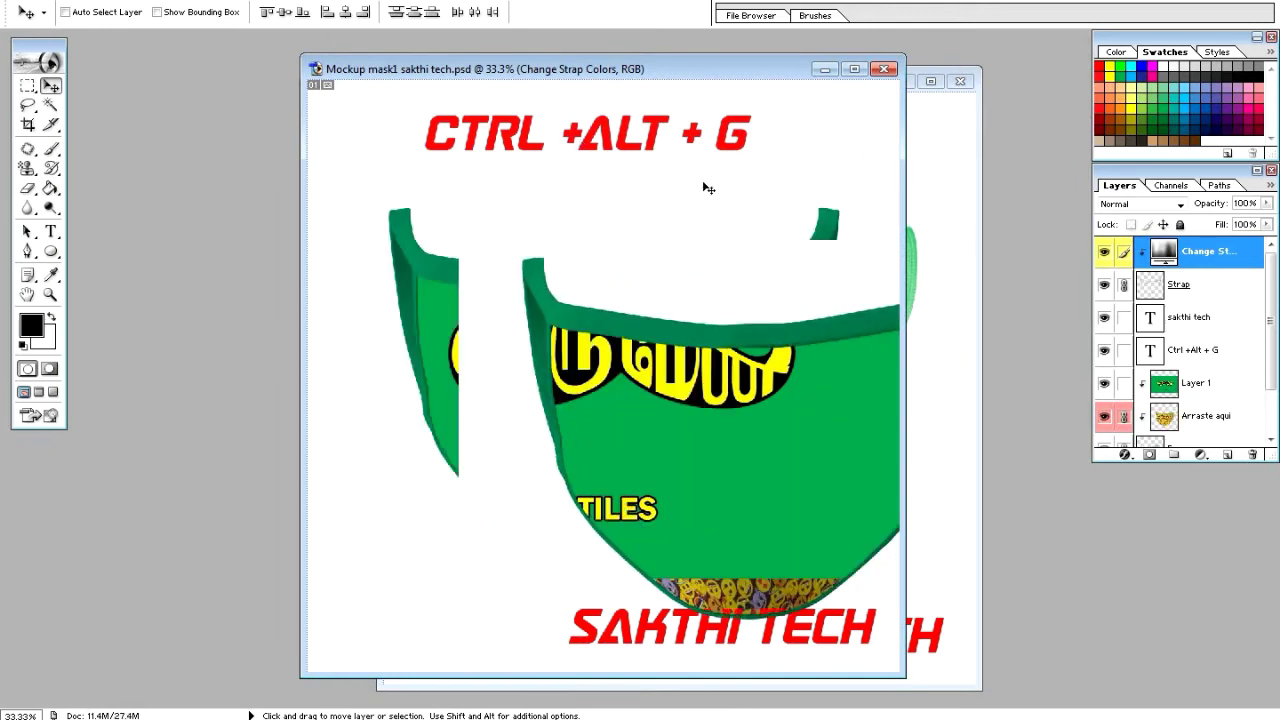
pyautogui.moveTo(1211, 340); pyautogui.dragTo(733, 222)
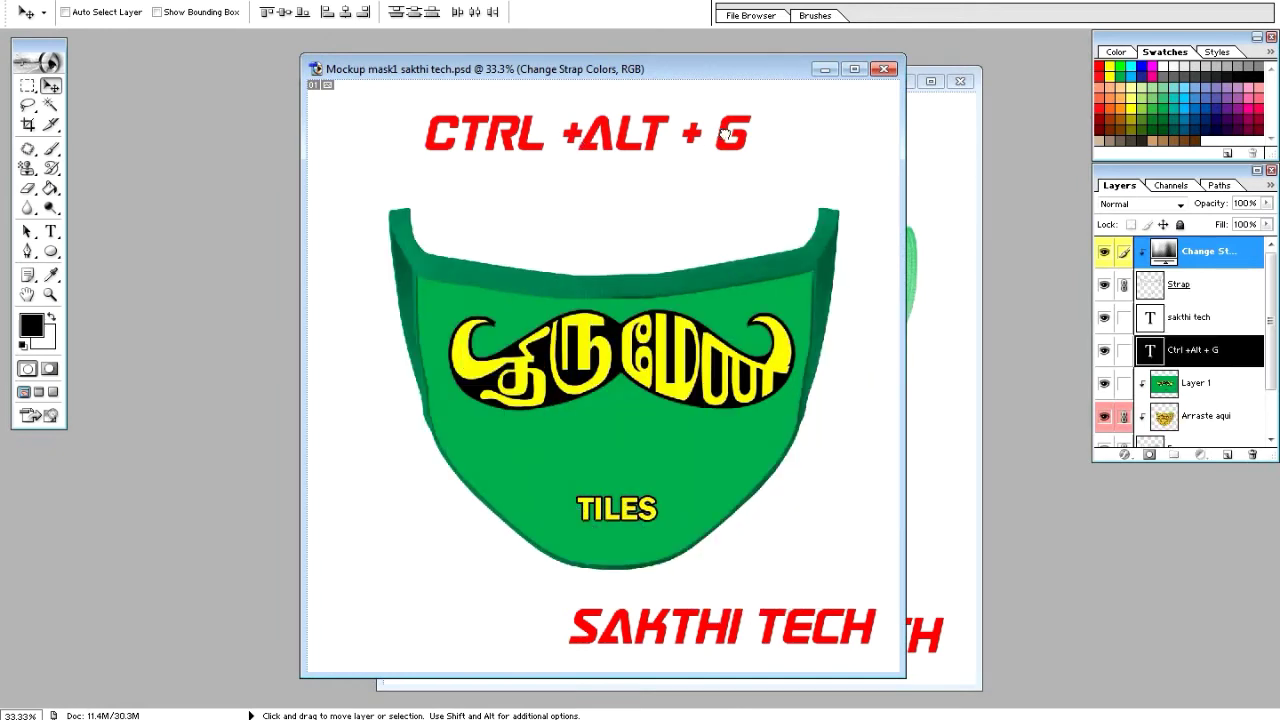
pyautogui.moveTo(727, 133); pyautogui.dragTo(716, 177)
pyautogui.click(368, 133)
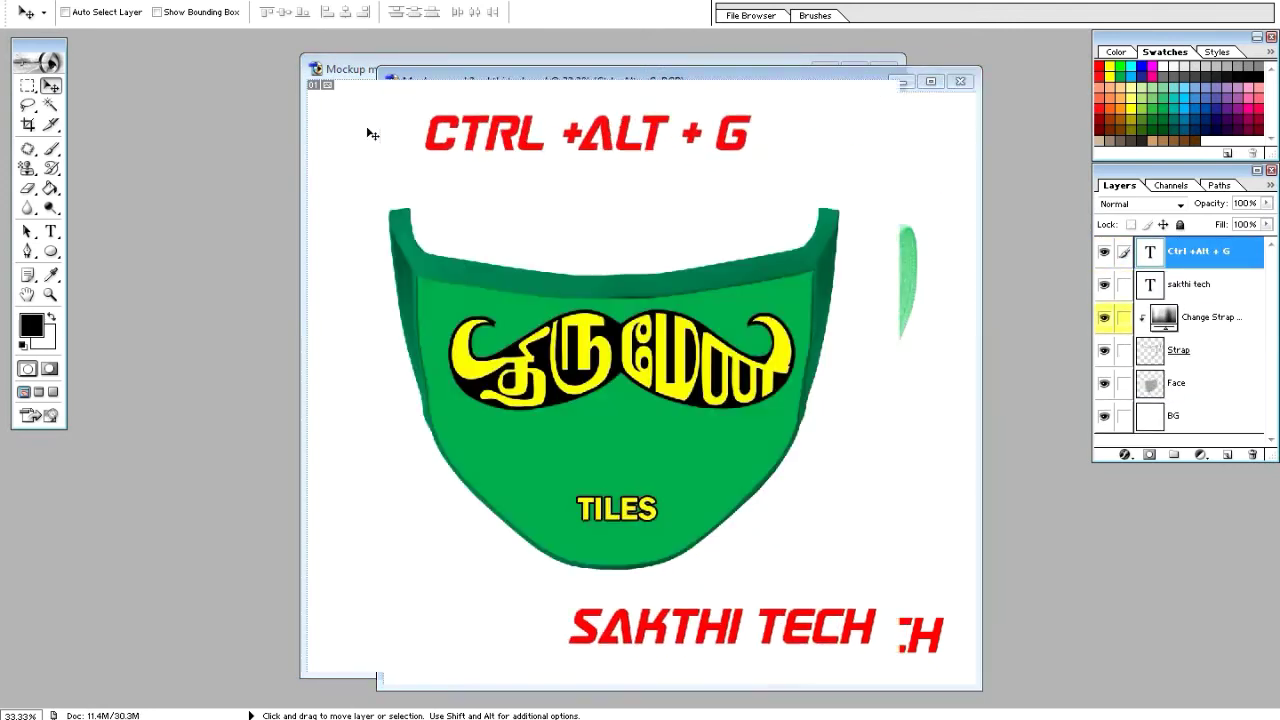
# Close Mockup mask1 sakthi tech.psd without saving and reposition the Mockup mask2 window in the workspace.
pyautogui.click(884, 69)
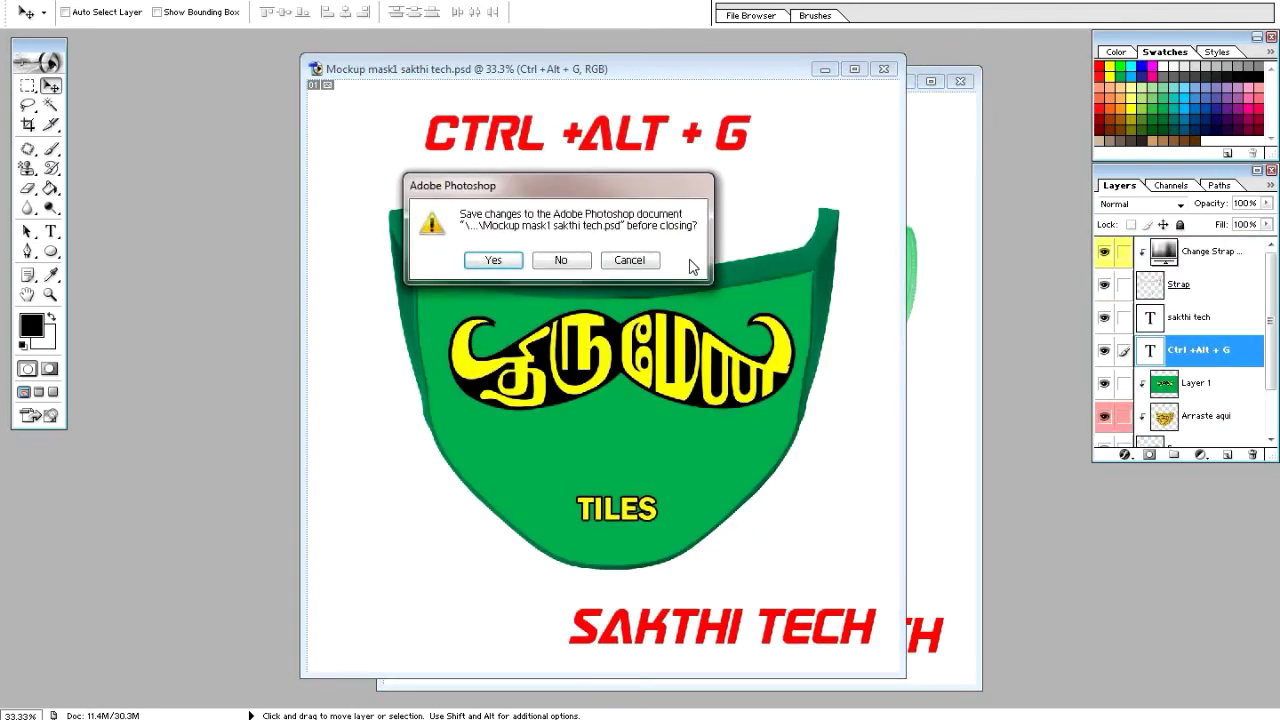
pyautogui.click(562, 261)
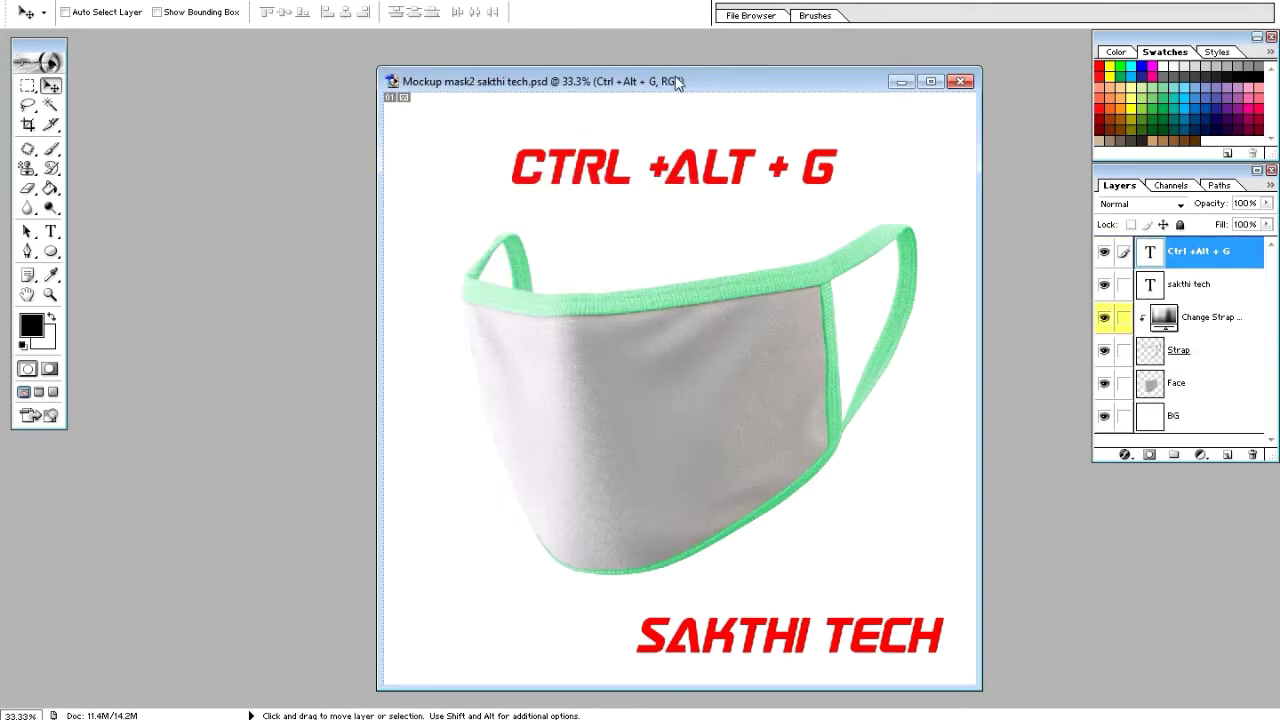
pyautogui.moveTo(677, 82); pyautogui.dragTo(550, 80)
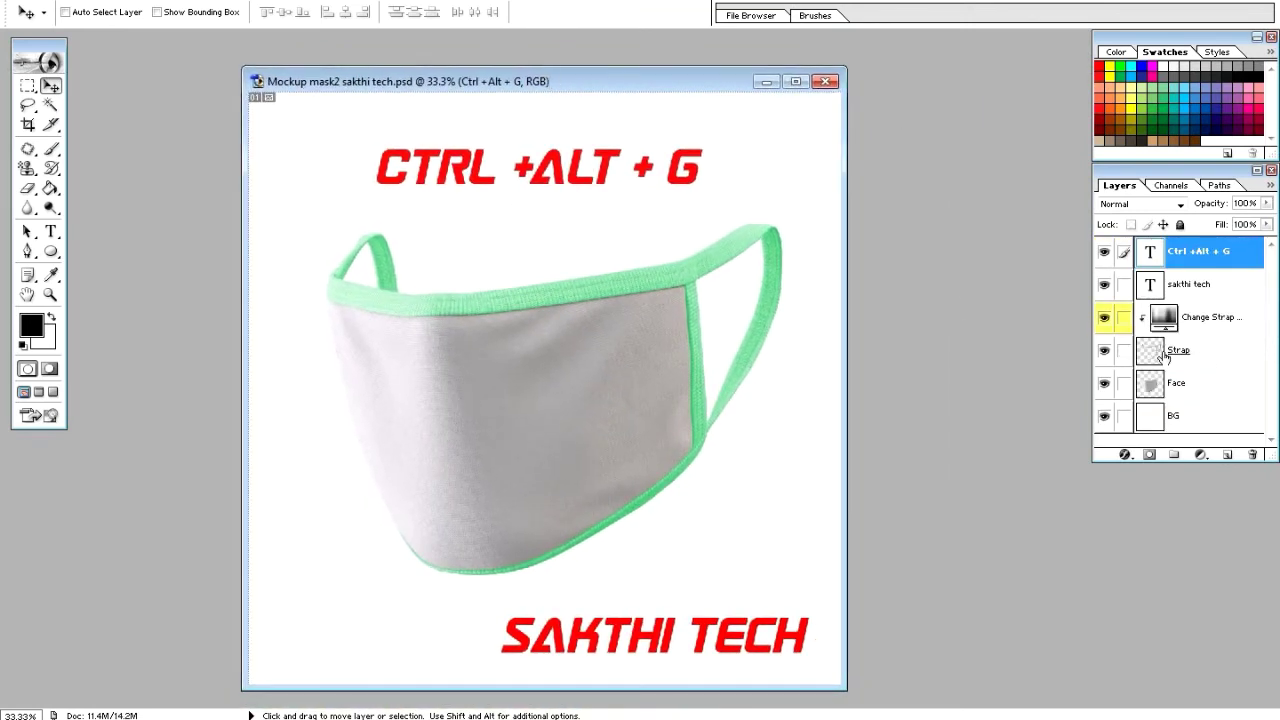
# Hide the Ctrl +Alt + G text layer and toggle the other layers' visibility to check what each contains.
pyautogui.click(1105, 253)
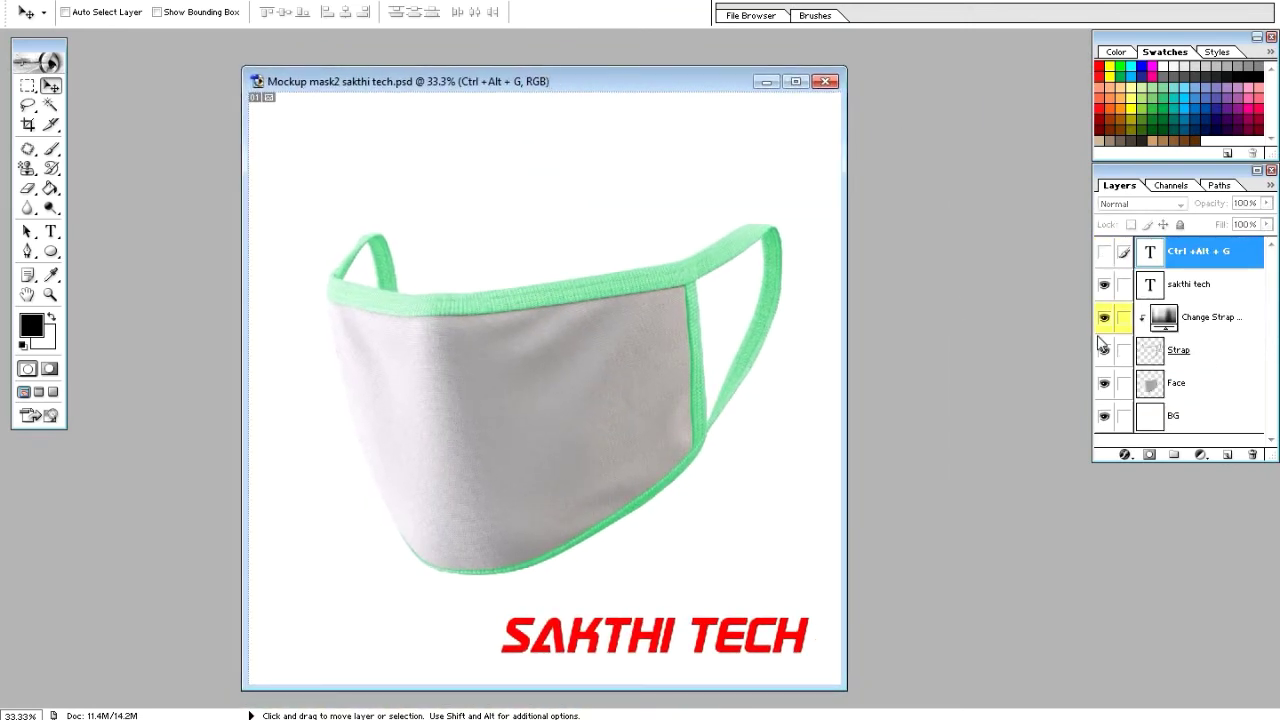
pyautogui.click(1104, 286)
pyautogui.click(1103, 318)
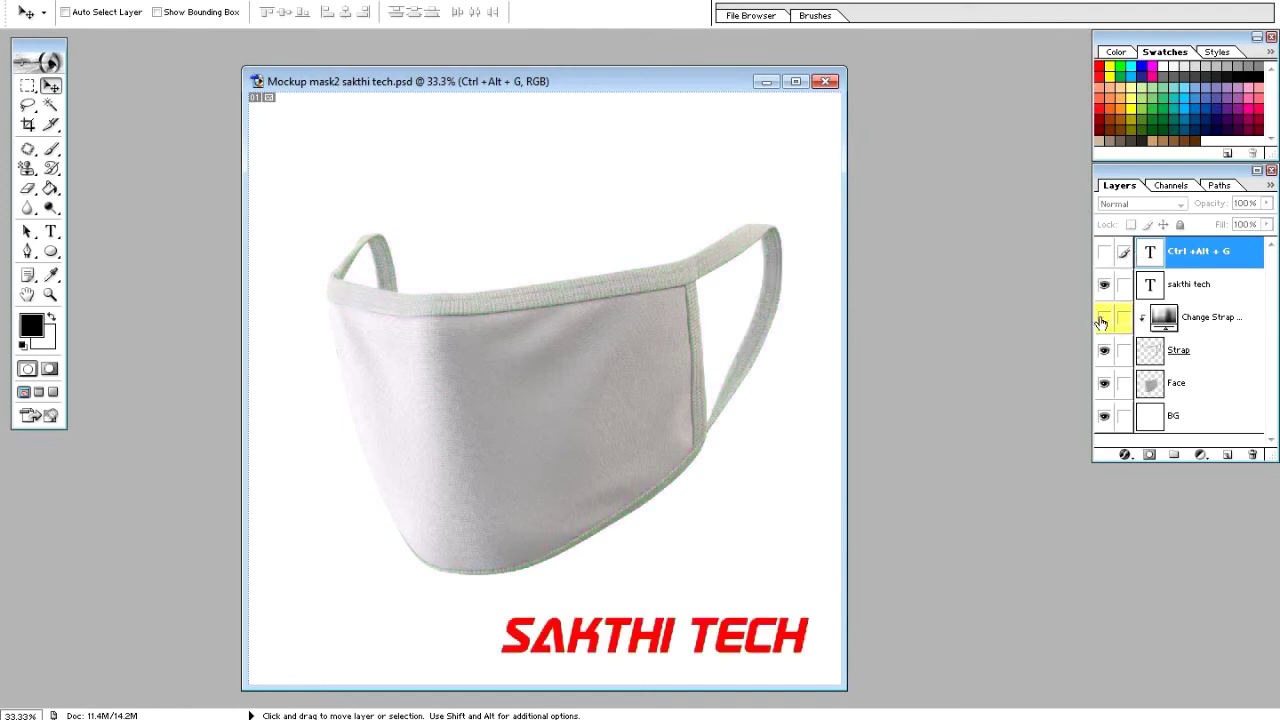
pyautogui.click(1103, 318)
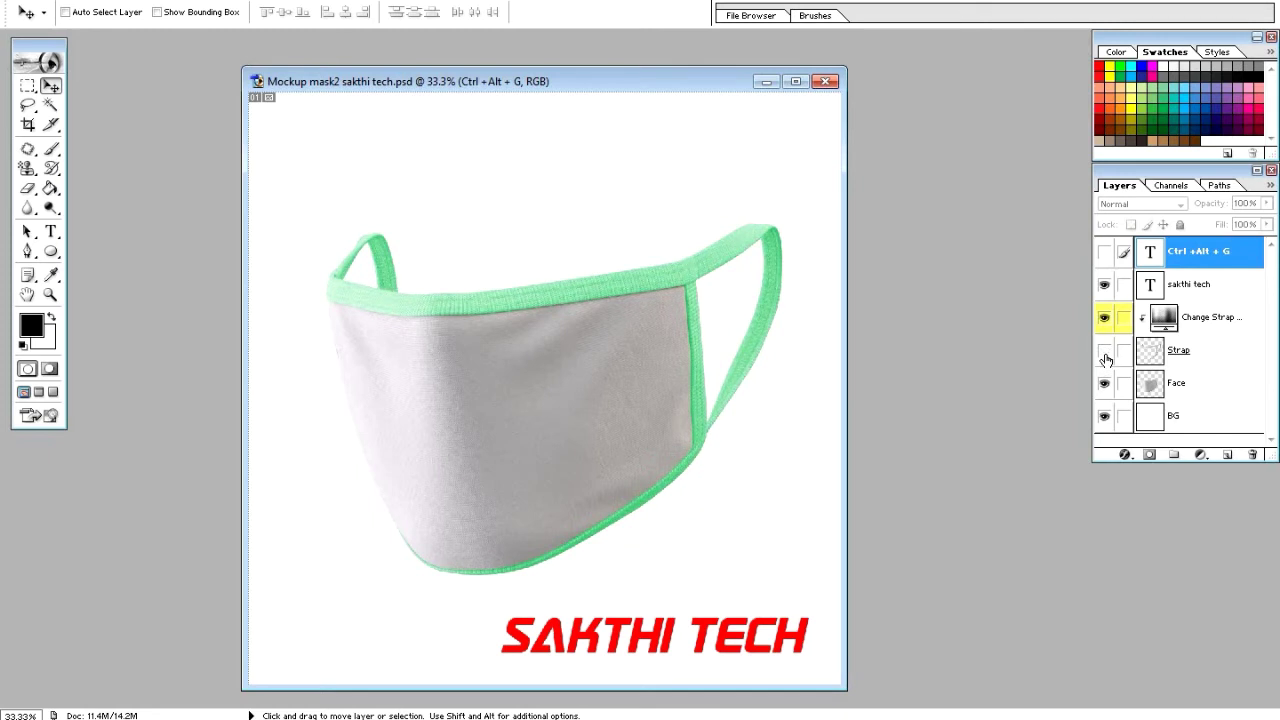
pyautogui.click(1104, 354)
pyautogui.click(1104, 386)
pyautogui.click(1106, 419)
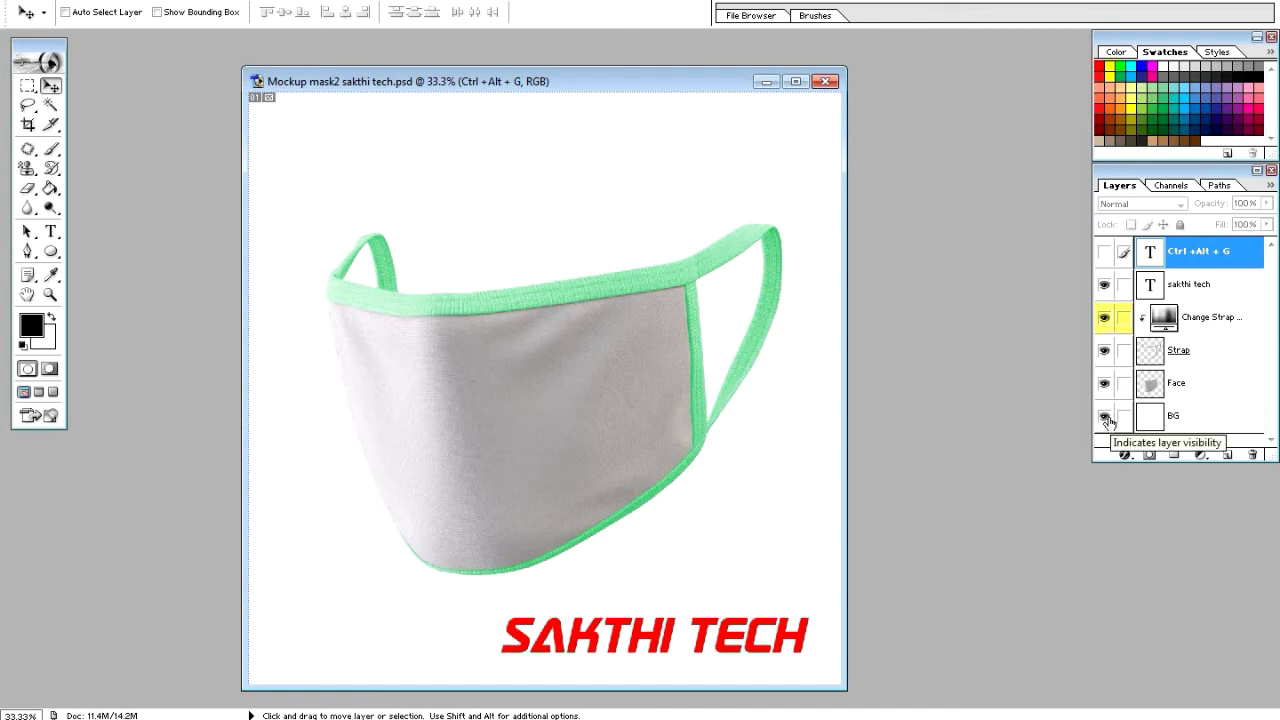
# Copy the leopard-print moustache design from mask THIRUMANI4.jpg in the project 2 folder directly above the Face layer, and close the source image.
pyautogui.click(1174, 389)
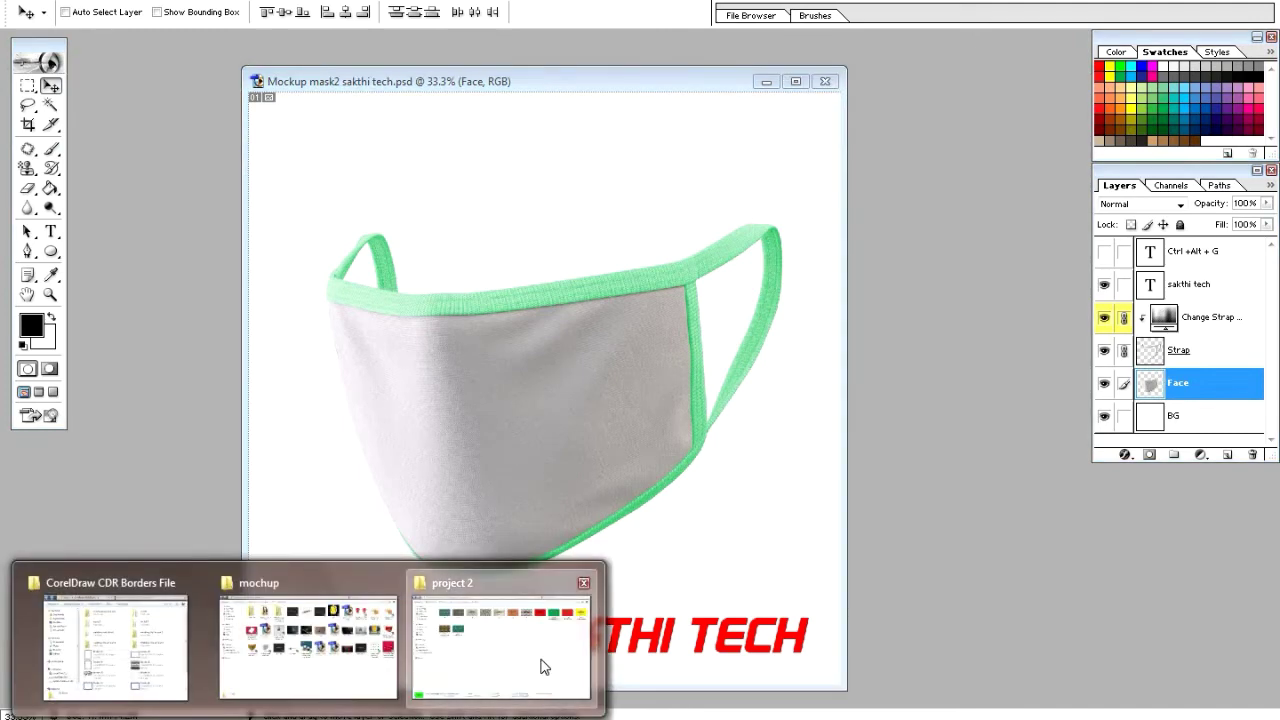
pyautogui.click(543, 666)
pyautogui.moveTo(222, 235); pyautogui.dragTo(420, 426)
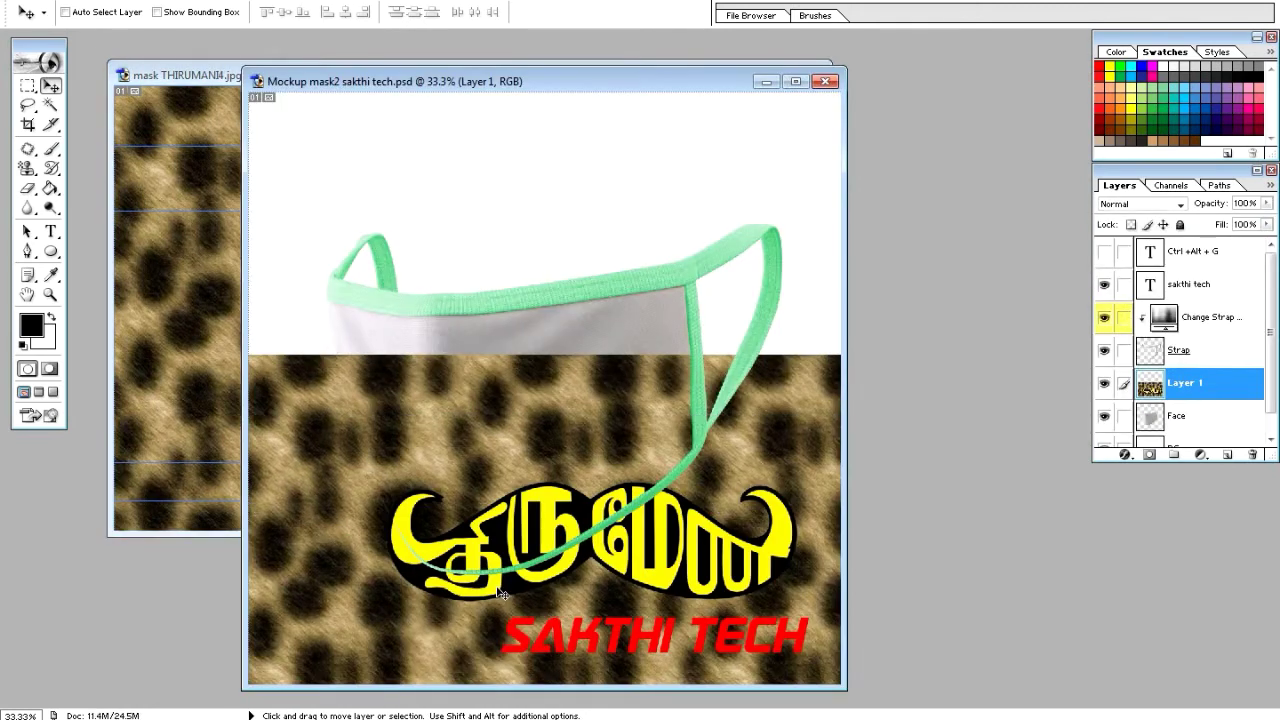
pyautogui.moveTo(497, 588); pyautogui.dragTo(511, 428)
pyautogui.click(198, 232)
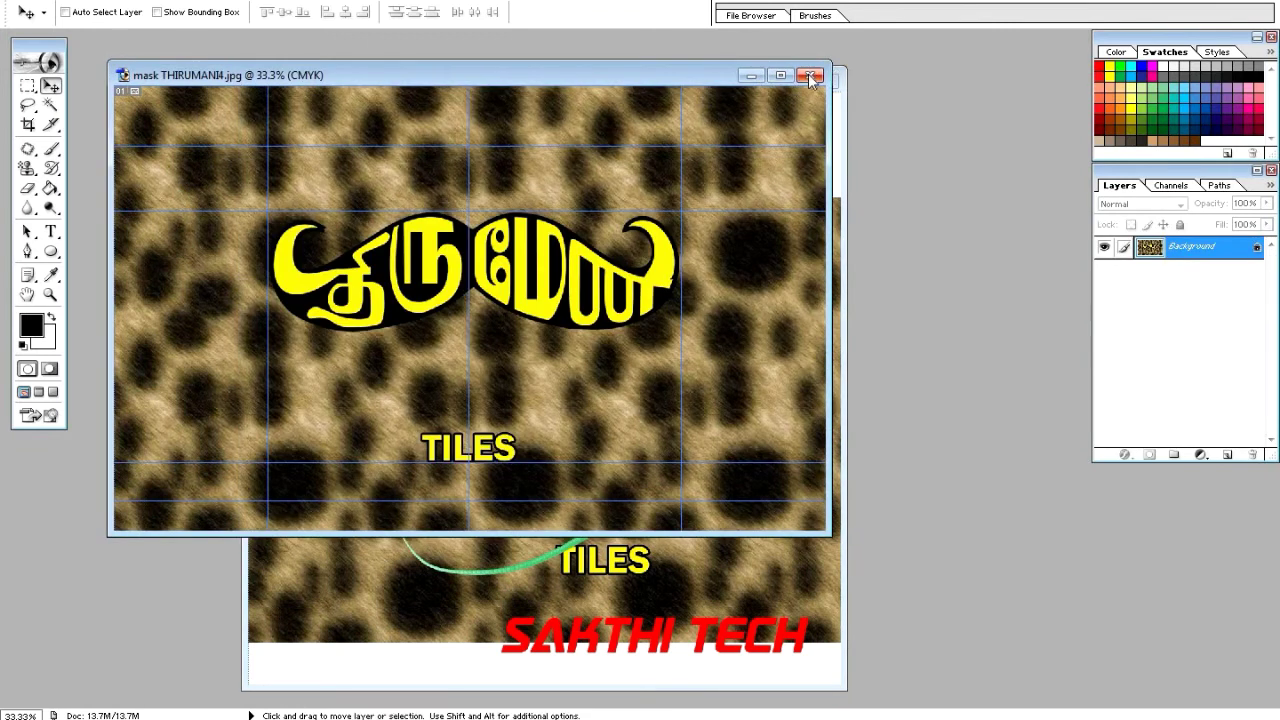
pyautogui.click(809, 77)
# Scale the leopard-print moustache design down to about 81% and position it over the mask.
pyautogui.moveTo(571, 236); pyautogui.dragTo(552, 218)
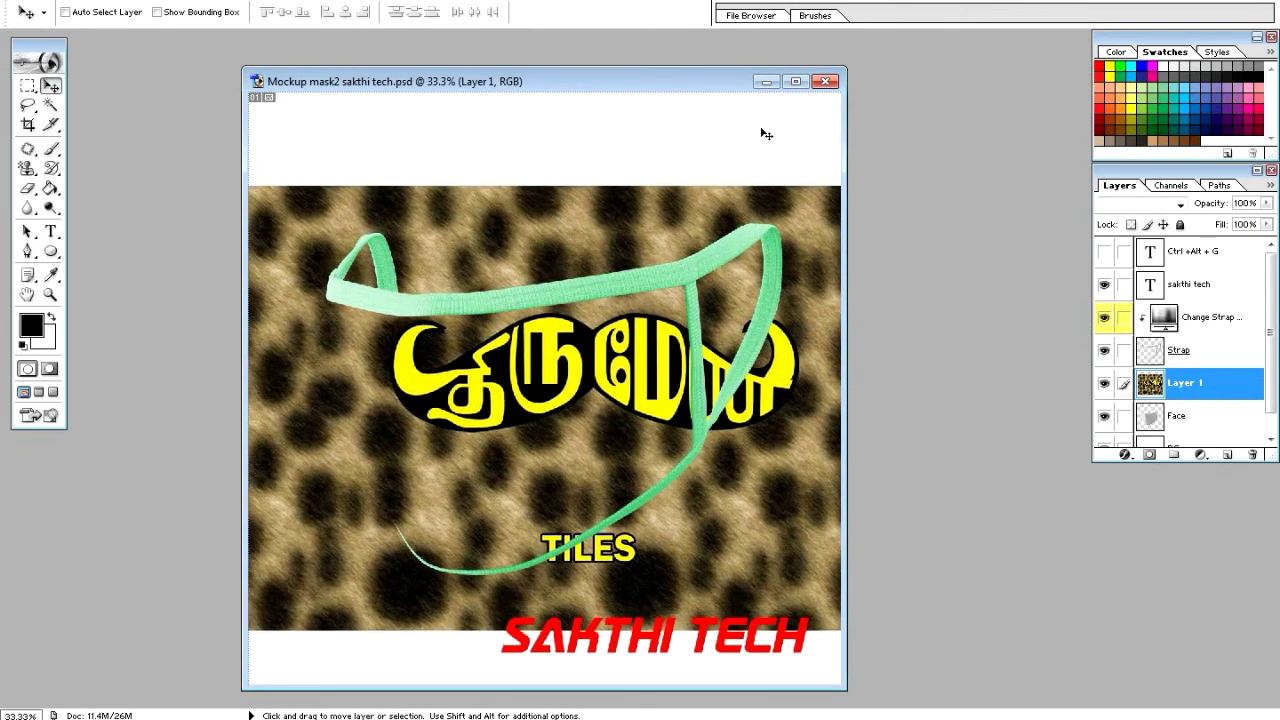
pyautogui.click(796, 81)
pyautogui.hotkey('ctrl', 't')
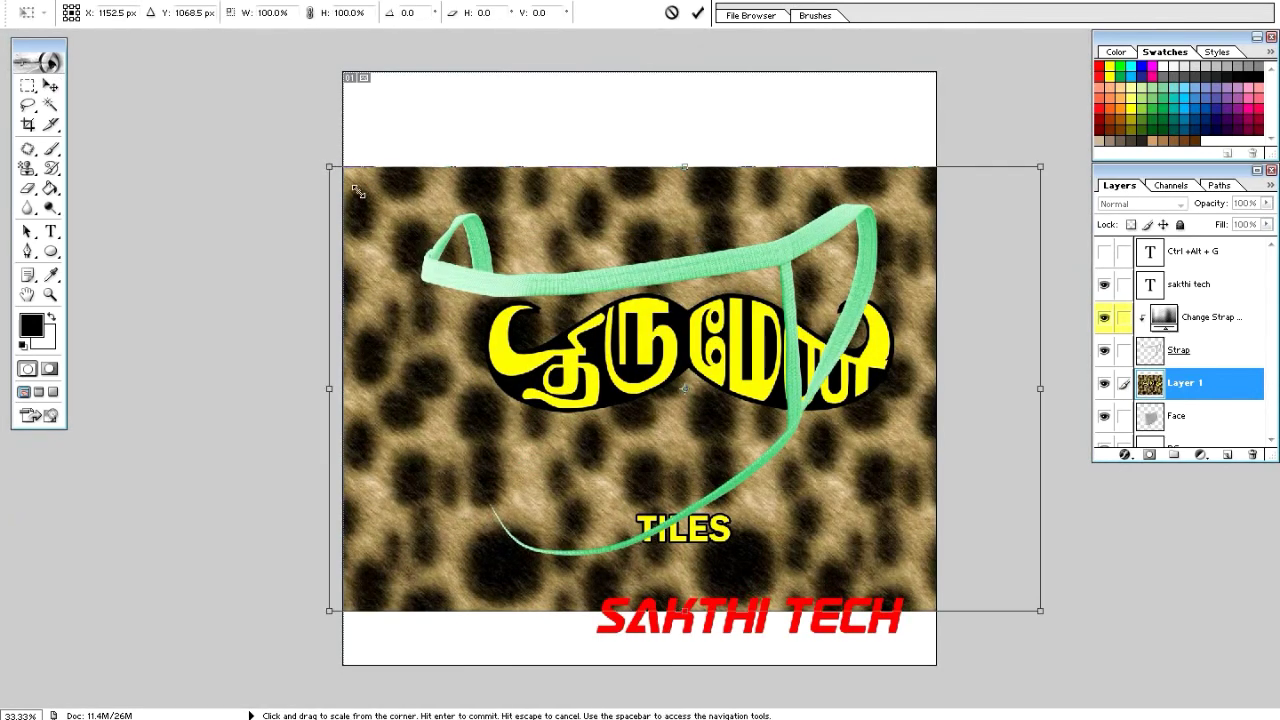
pyautogui.moveTo(330, 167); pyautogui.dragTo(358, 191)
pyautogui.moveTo(541, 374); pyautogui.dragTo(497, 368)
pyautogui.moveTo(314, 174); pyautogui.dragTo(349, 193)
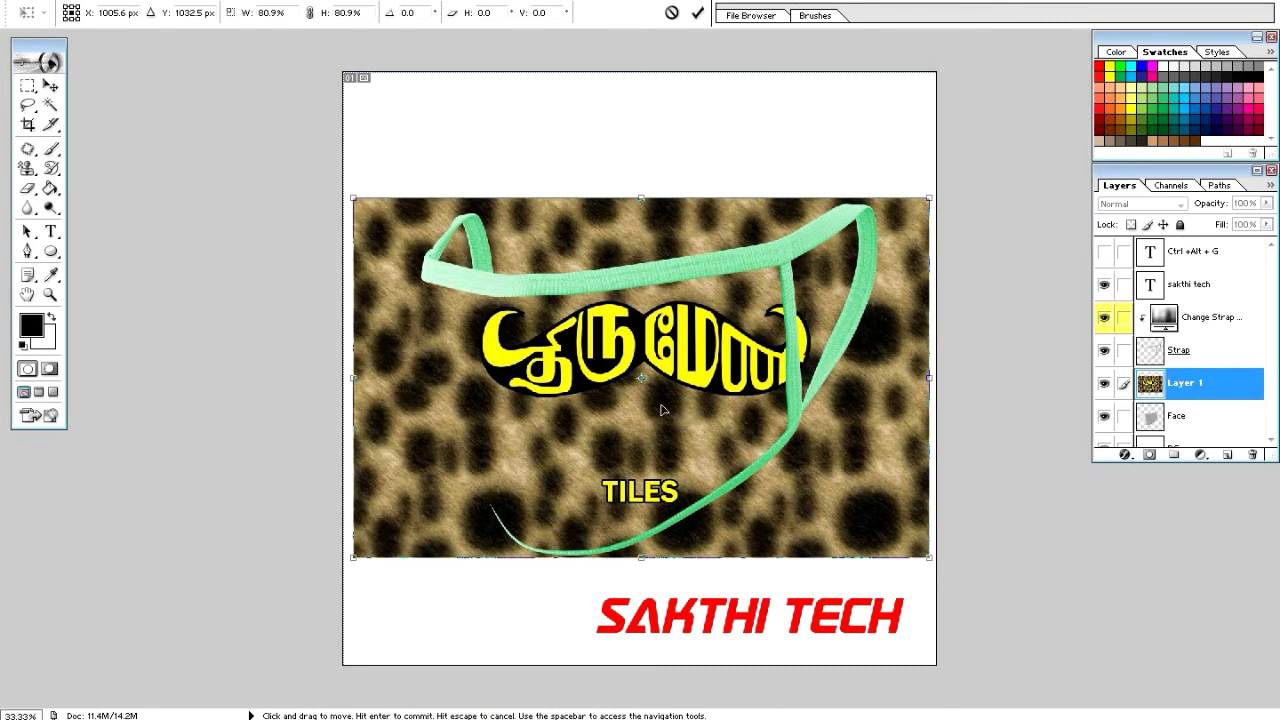
pyautogui.moveTo(661, 409); pyautogui.dragTo(651, 417)
pyautogui.press('Return')
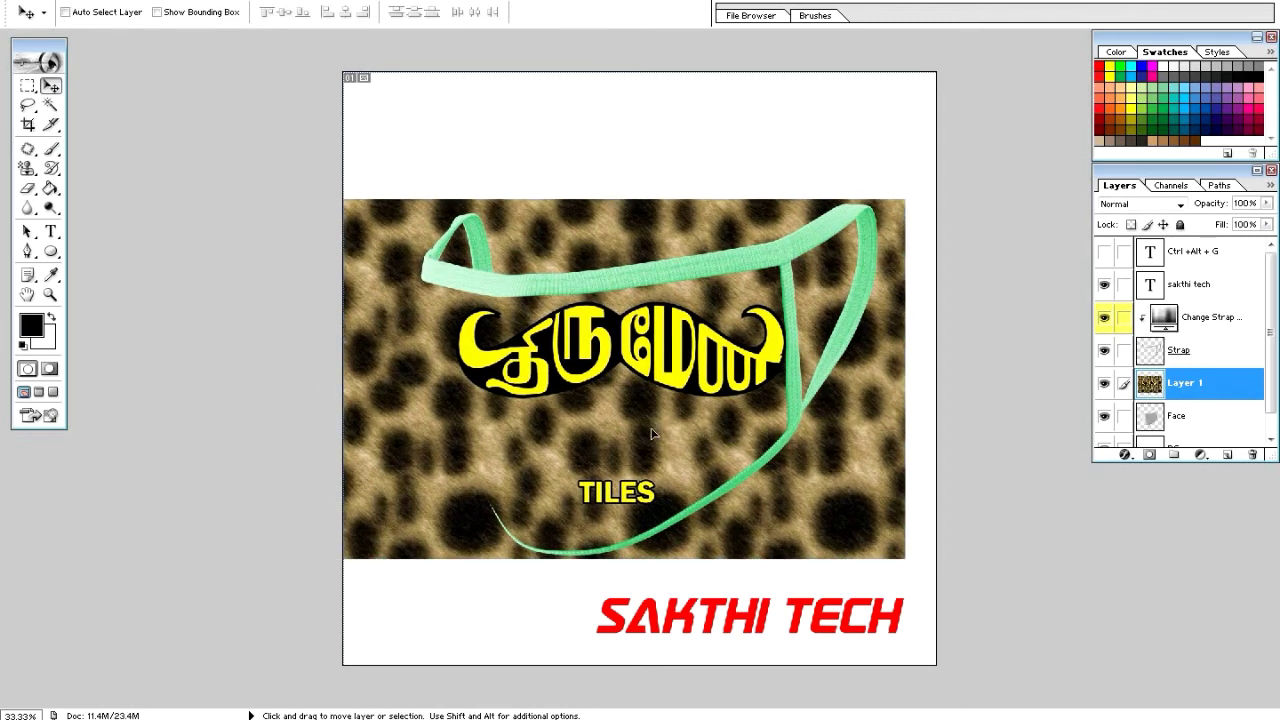
pyautogui.moveTo(651, 433); pyautogui.dragTo(621, 444)
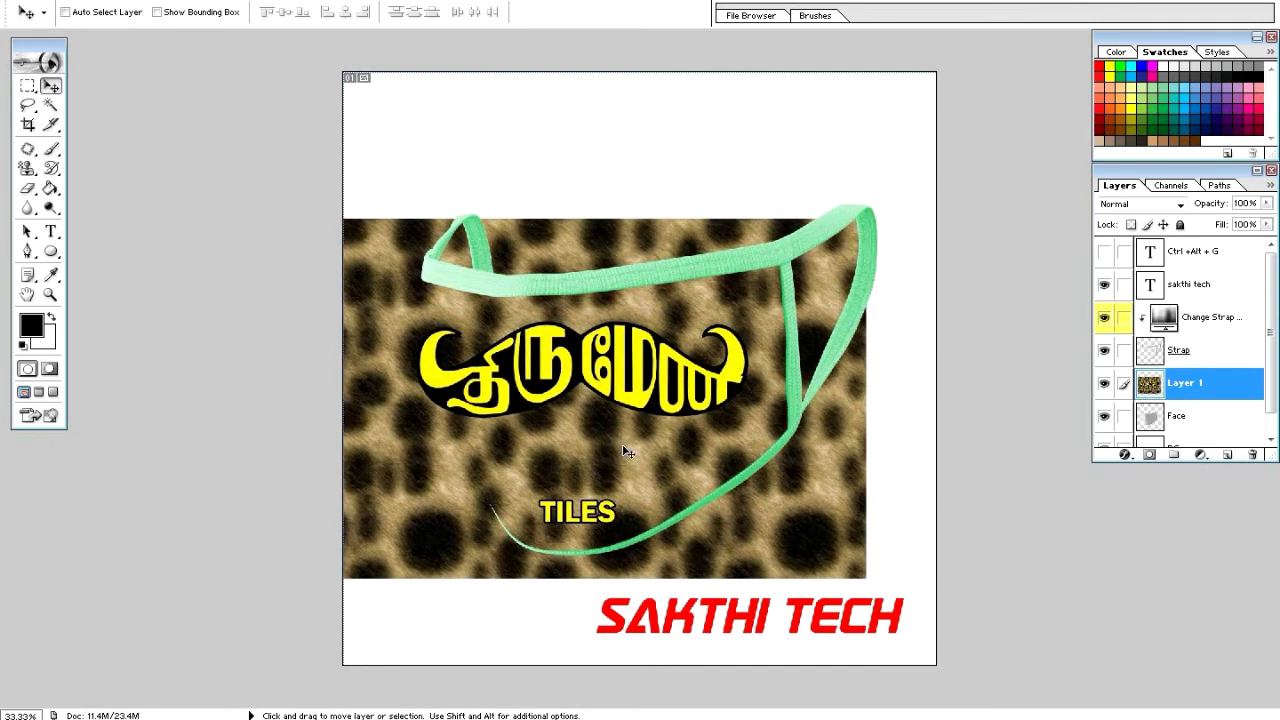
# Enlarge the leopard-print design to about 112% and reposition it so it covers the whole mask face.
pyautogui.hotkey('ctrl', 't')
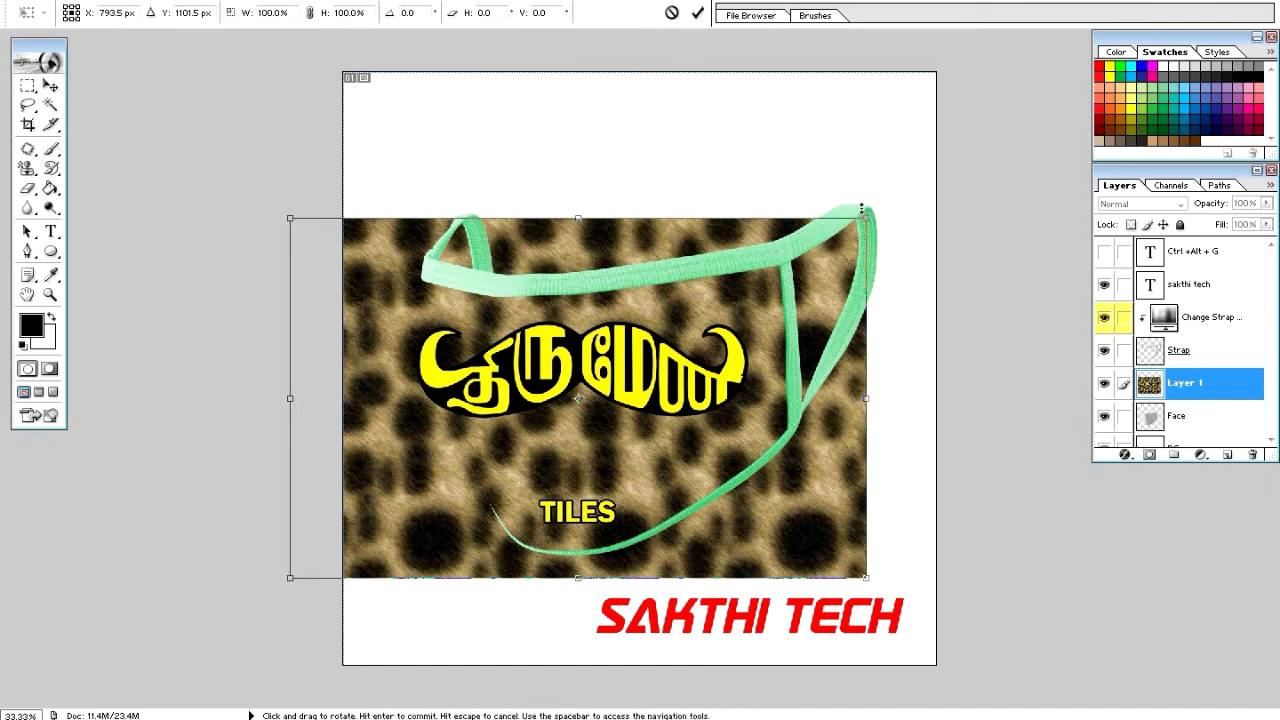
pyautogui.moveTo(864, 212); pyautogui.dragTo(901, 196)
pyautogui.moveTo(729, 360); pyautogui.dragTo(714, 352)
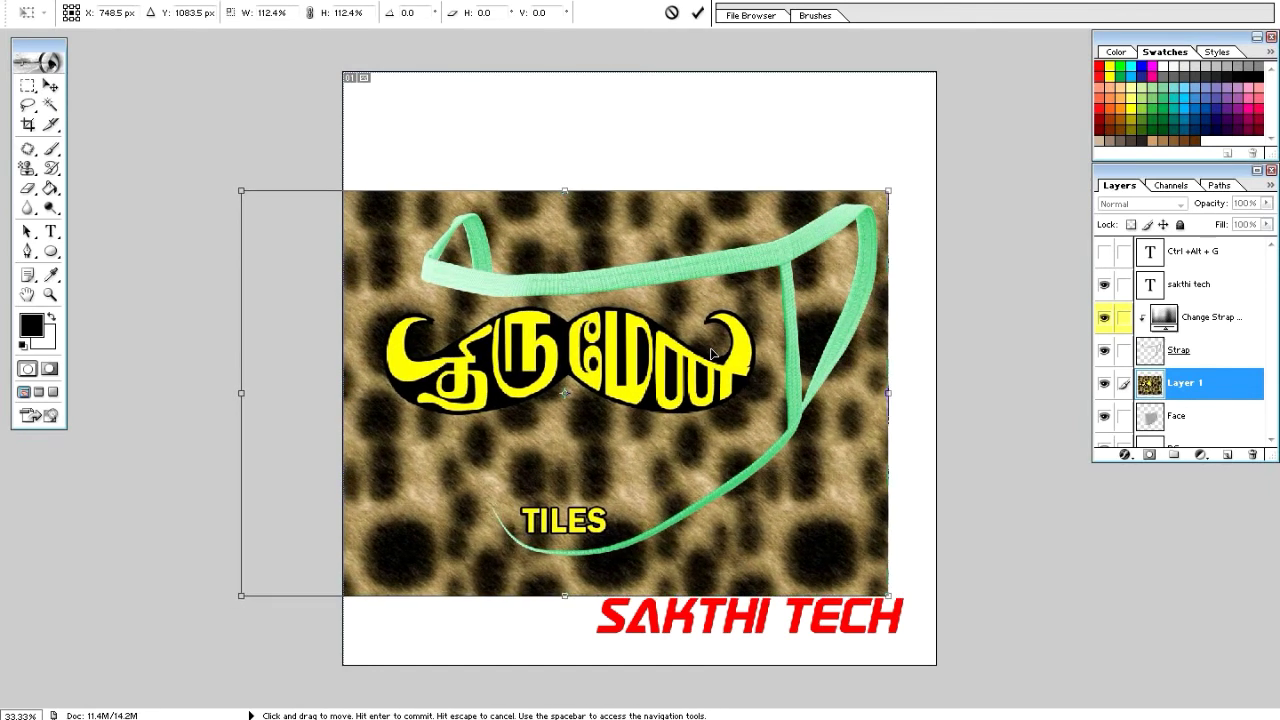
pyautogui.press('Return')
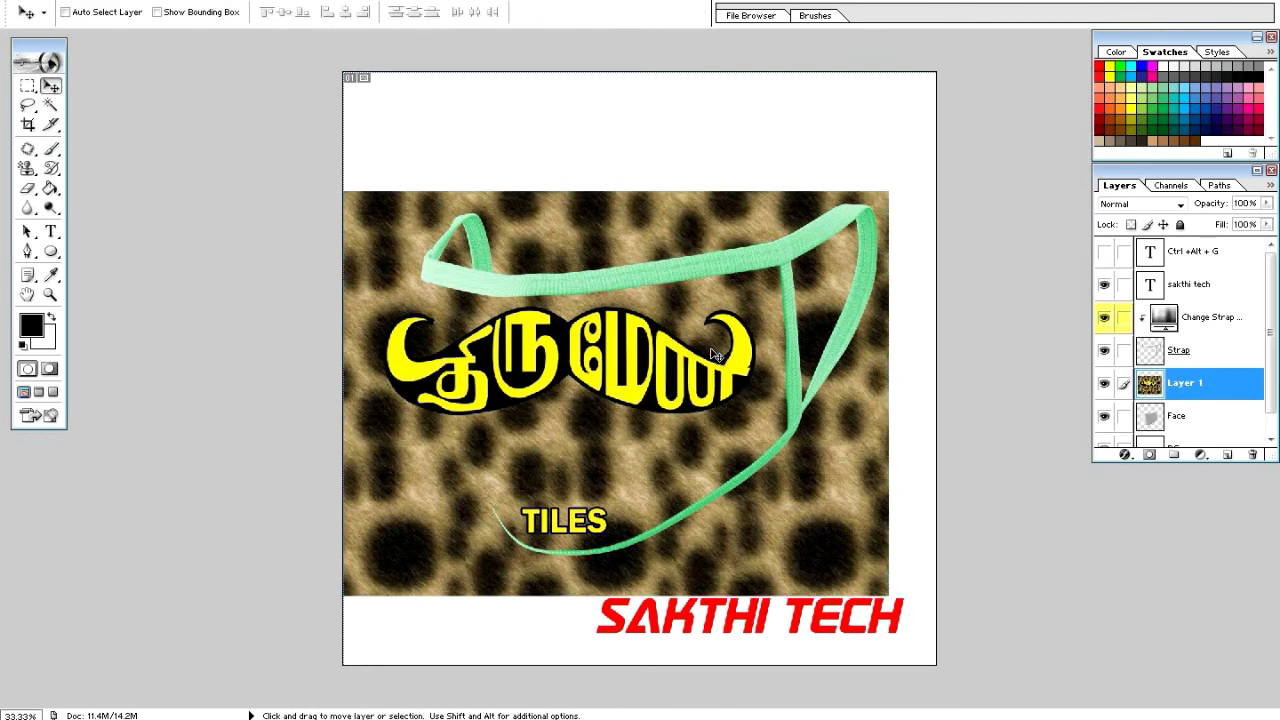
# Show the Ctrl +Alt + G text layer and clip the leopard-print design to the Face layer, fine-tuning its position.
pyautogui.click(1104, 255)
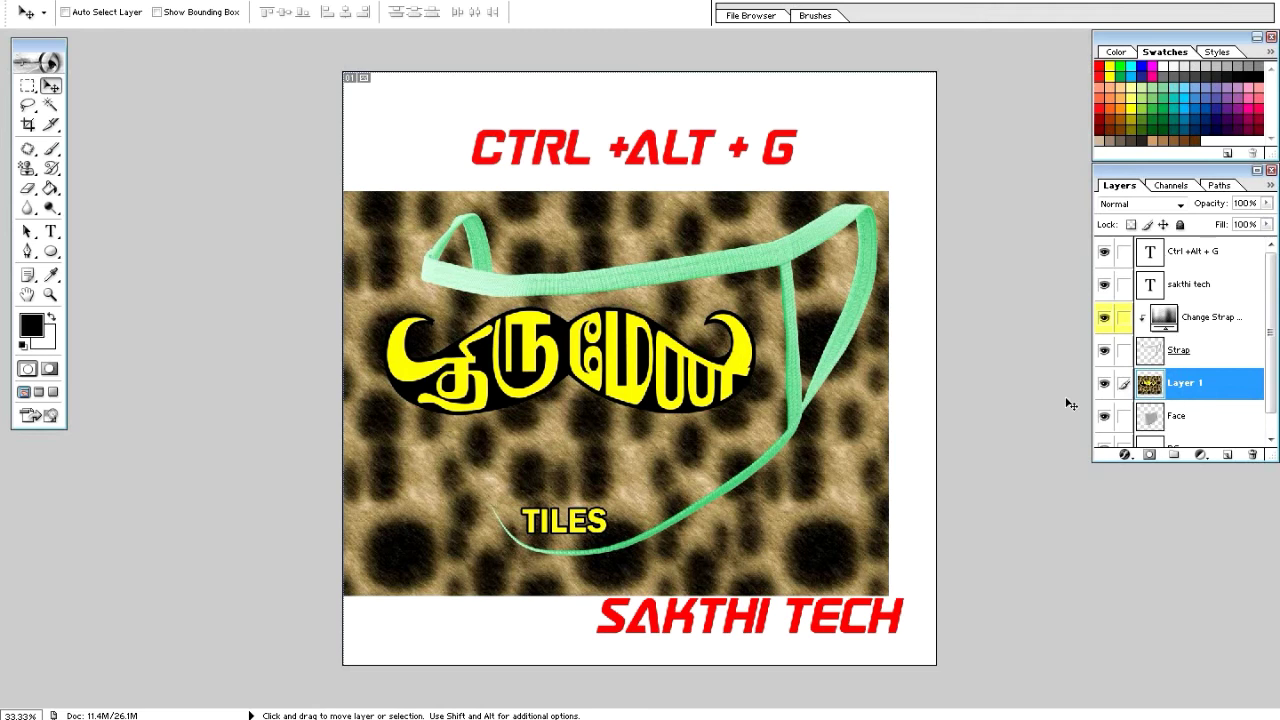
pyautogui.hotkey('ctrl', 'alt', 'g')
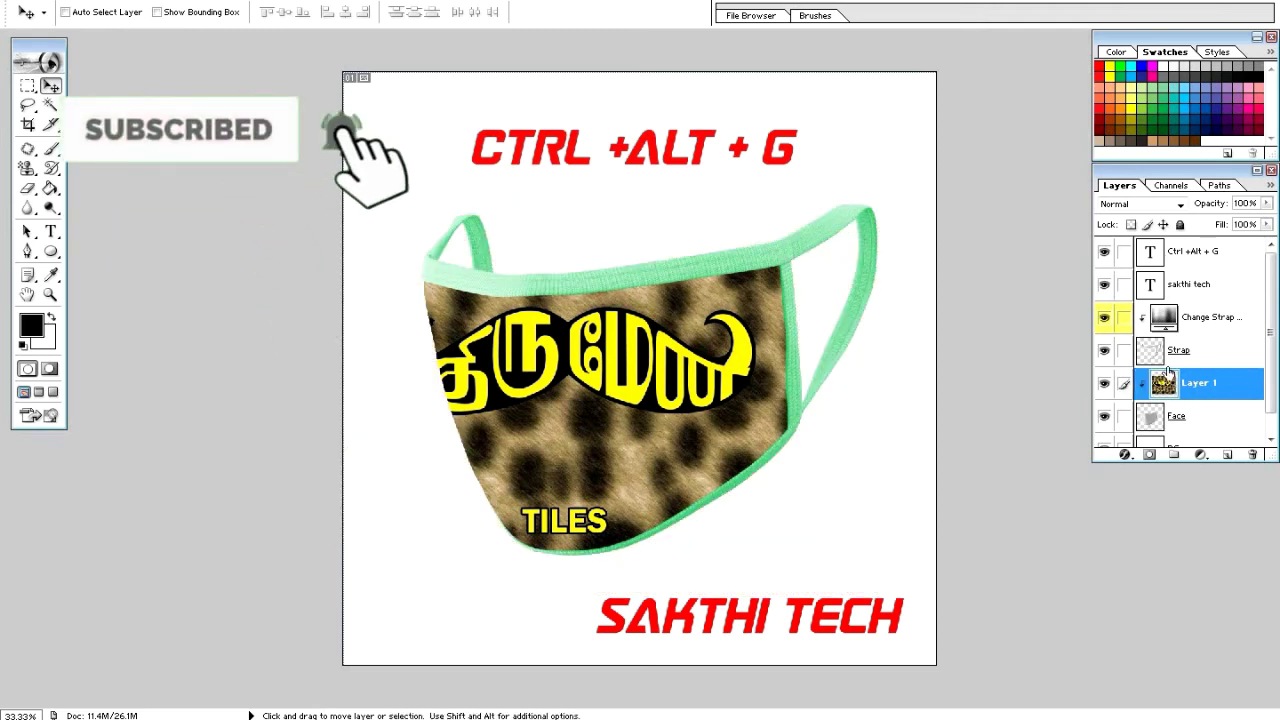
pyautogui.moveTo(674, 389); pyautogui.dragTo(636, 411)
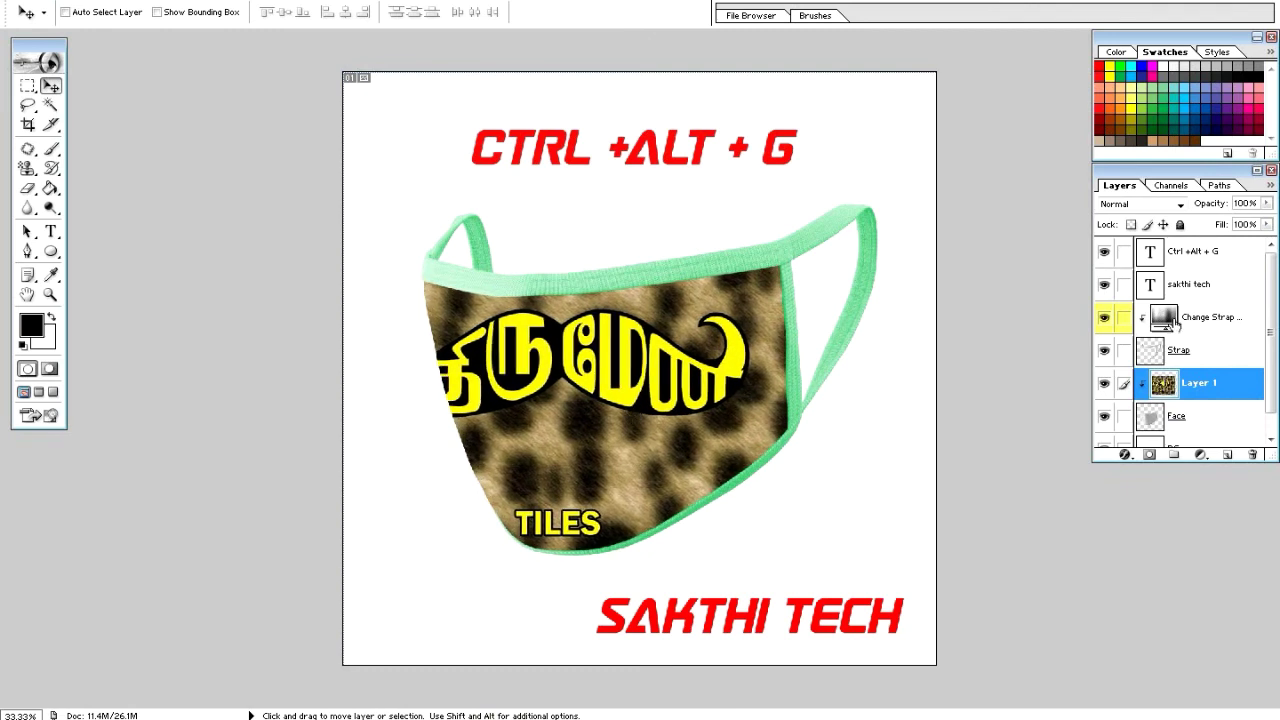
# Compare the strap with and without the Change Strap Color layer and open that layer's Hue/Saturation settings.
pyautogui.click(1102, 319)
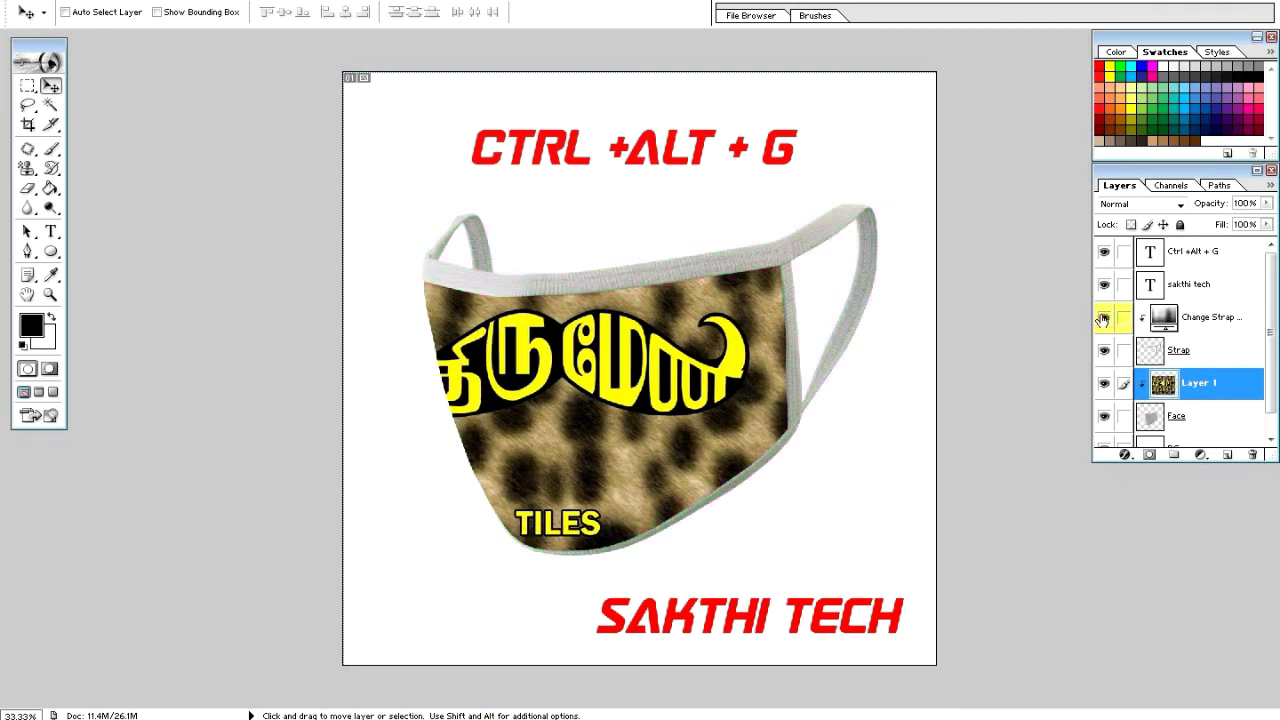
pyautogui.click(1102, 318)
pyautogui.doubleClick(1163, 318)
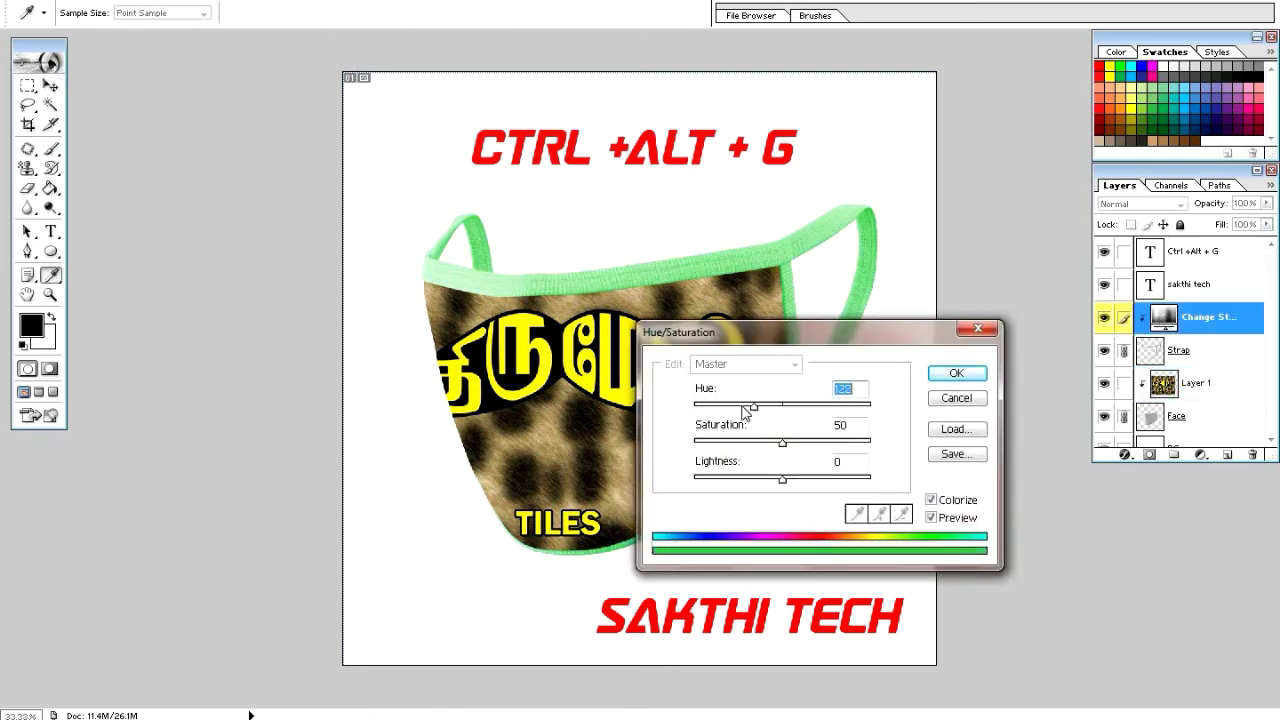
# Try different strap colours, including green at hue 79 with lightness -37 and purple at hue 288 with lightness +17.
pyautogui.moveTo(745, 412); pyautogui.dragTo(868, 414)
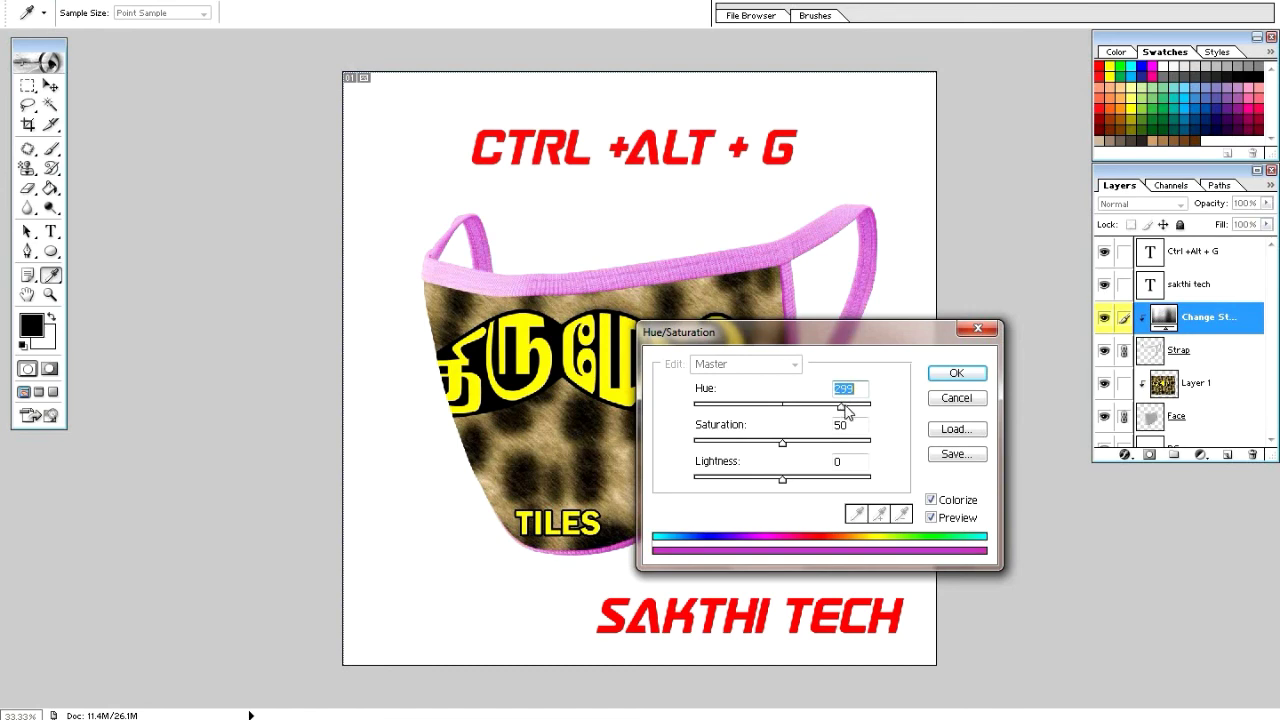
pyautogui.moveTo(838, 406); pyautogui.dragTo(732, 407)
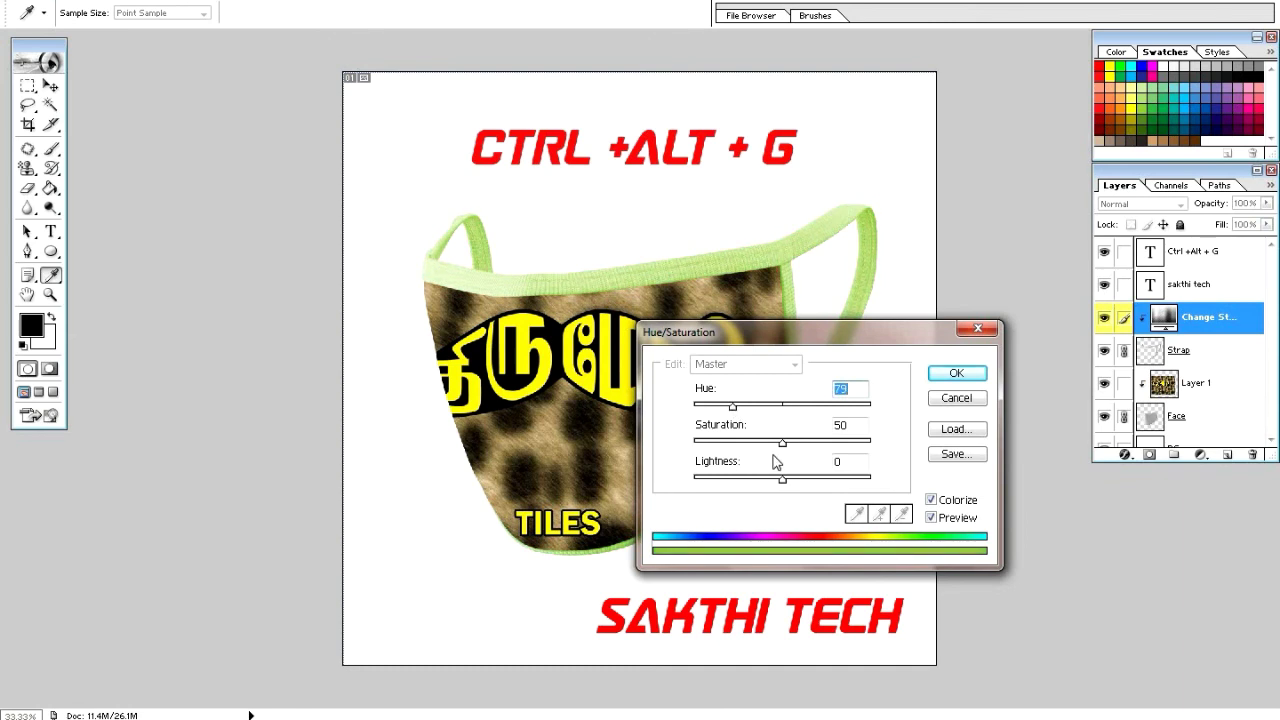
pyautogui.moveTo(781, 480); pyautogui.dragTo(752, 476)
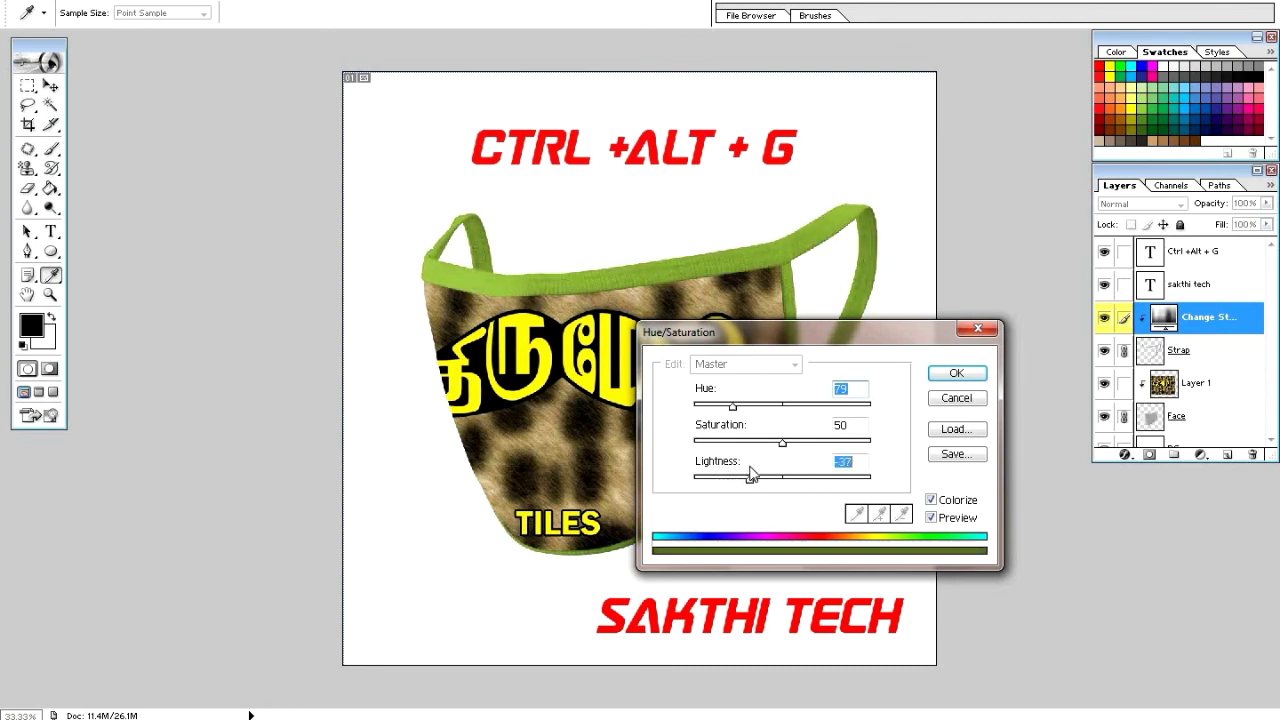
pyautogui.moveTo(730, 408); pyautogui.dragTo(835, 406)
pyautogui.moveTo(749, 484); pyautogui.dragTo(795, 479)
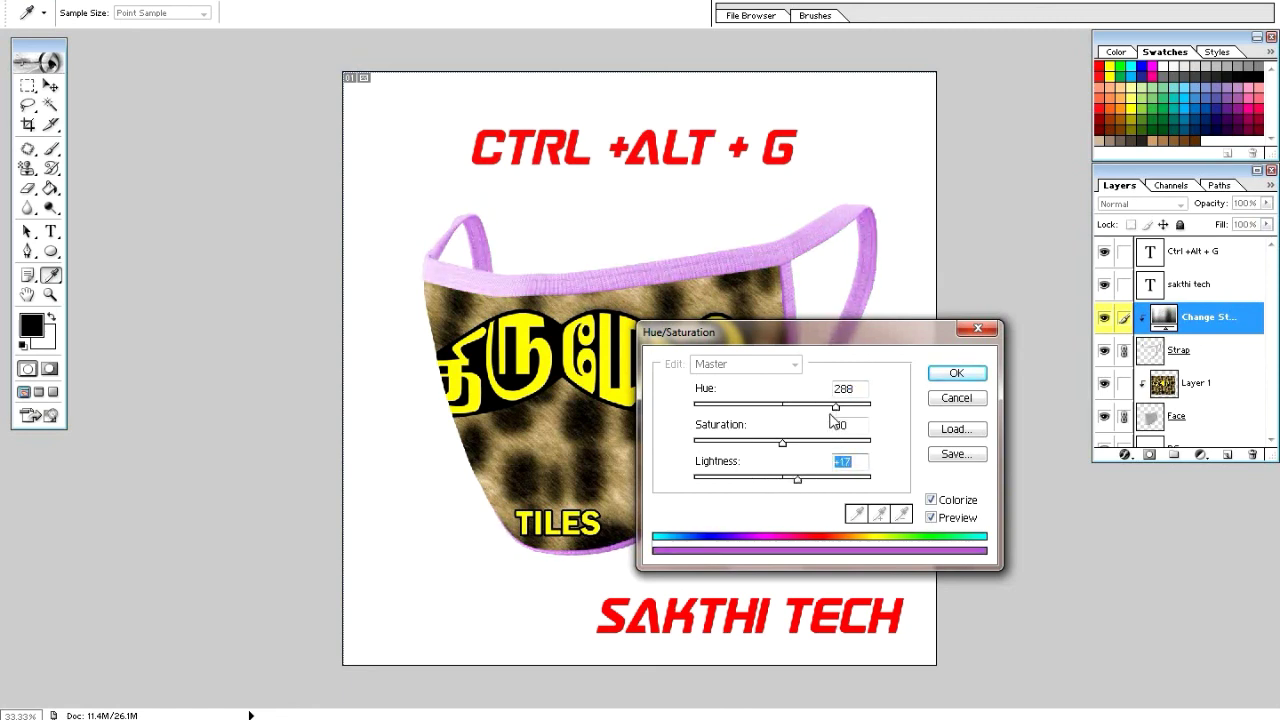
# Recolour the strap golden tan with hue 41 and lightness -27 to match the leopard print.
pyautogui.moveTo(830, 420); pyautogui.dragTo(715, 406)
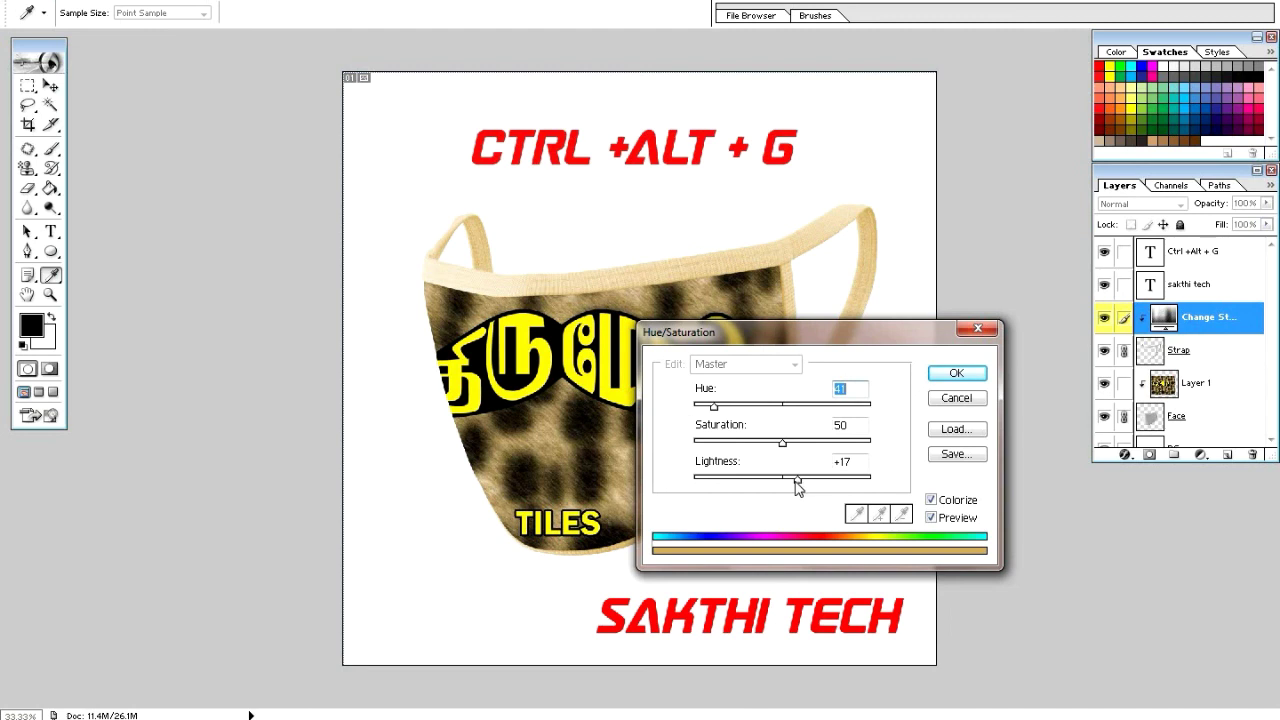
pyautogui.moveTo(797, 486); pyautogui.dragTo(760, 486)
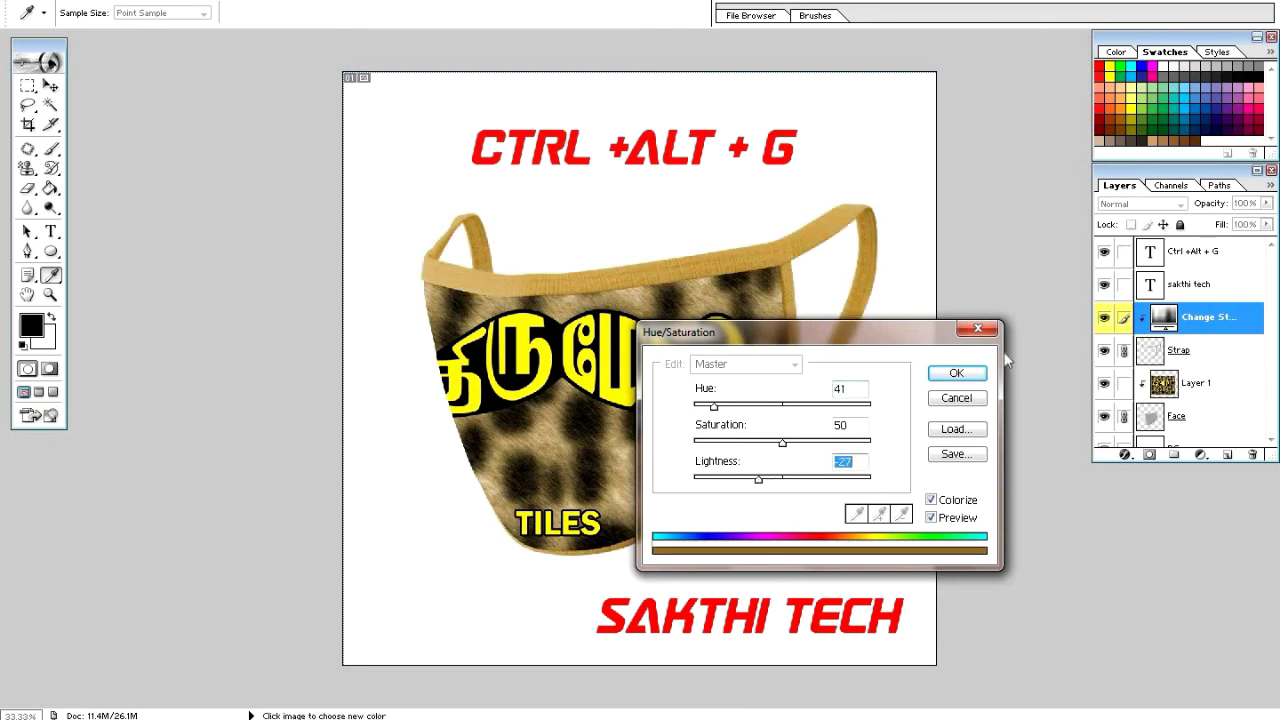
pyautogui.click(956, 373)
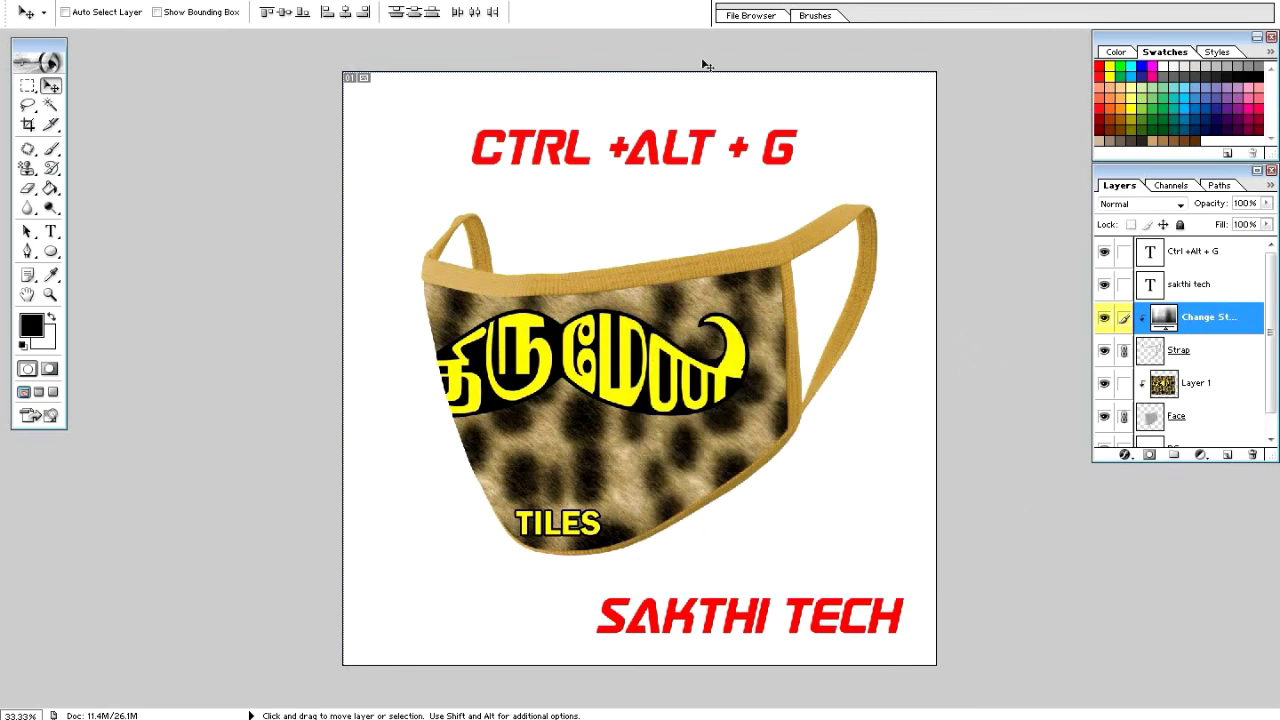
# Toggle the visibility of the Change Strap Color, leopard design, Strap and Face layers to examine what each contributes.
pyautogui.click(1105, 319)
pyautogui.click(1105, 319)
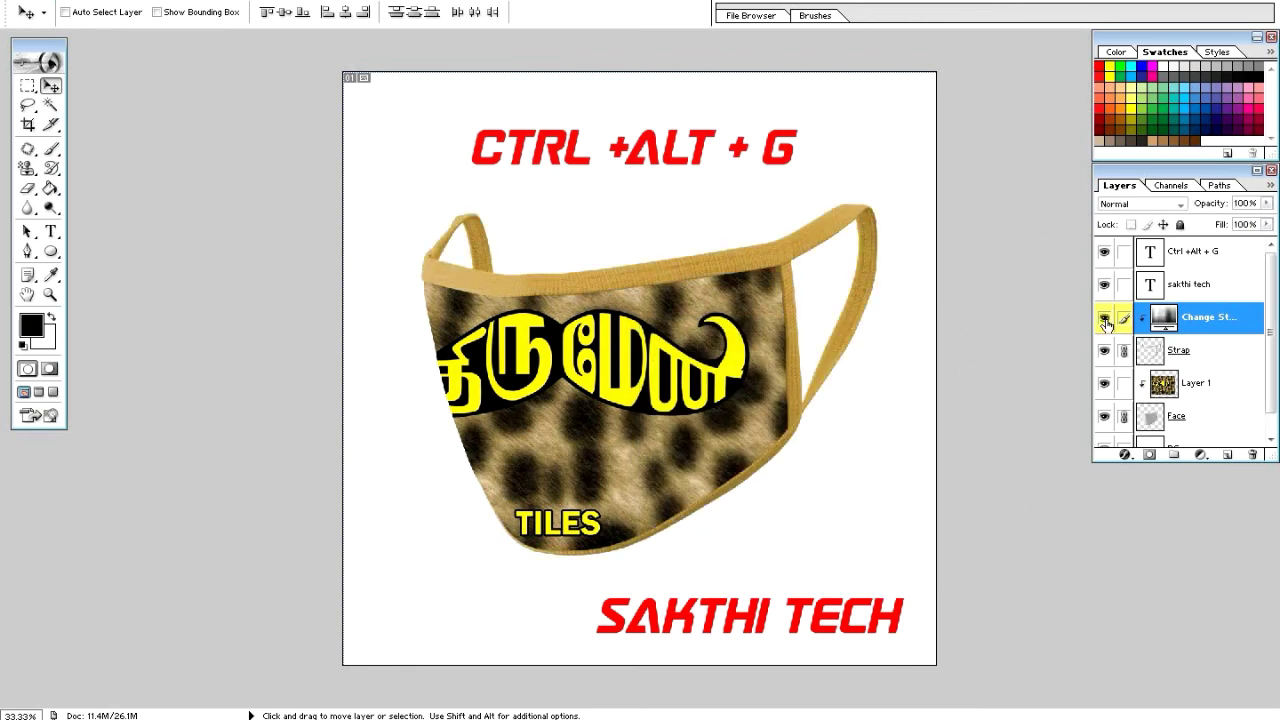
pyautogui.click(1104, 388)
pyautogui.click(1104, 388)
pyautogui.click(1104, 351)
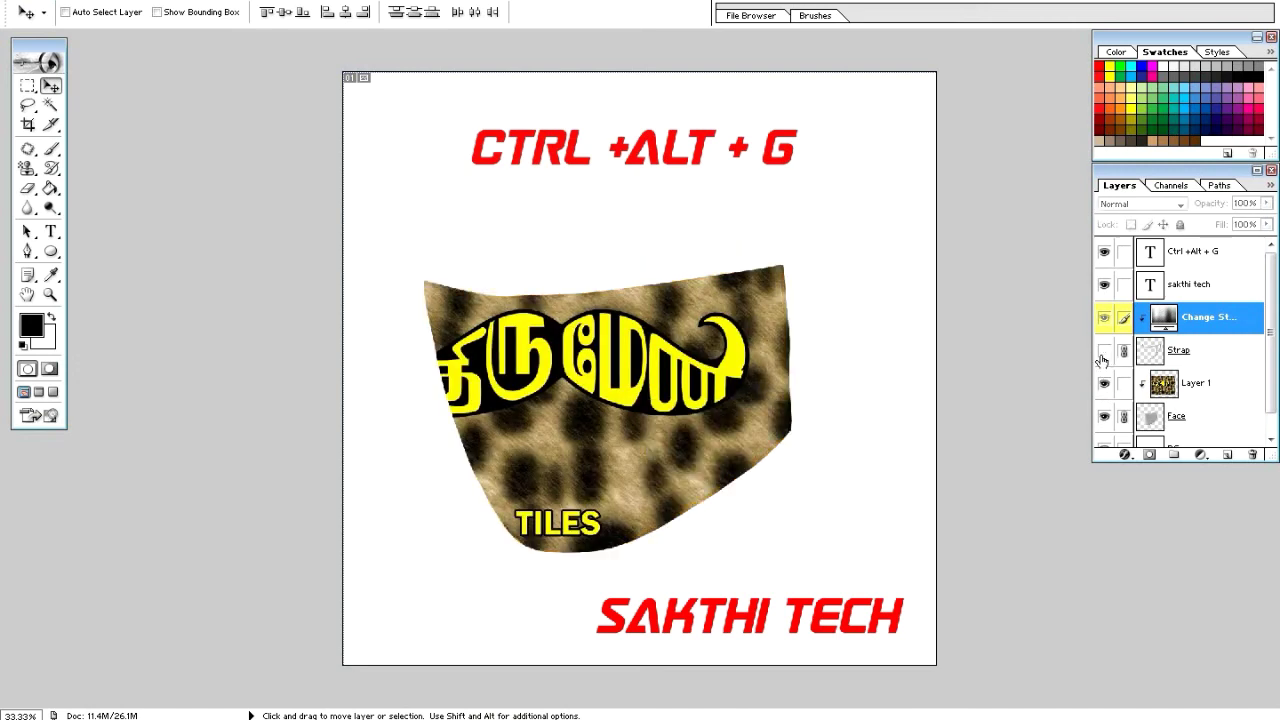
pyautogui.click(1104, 351)
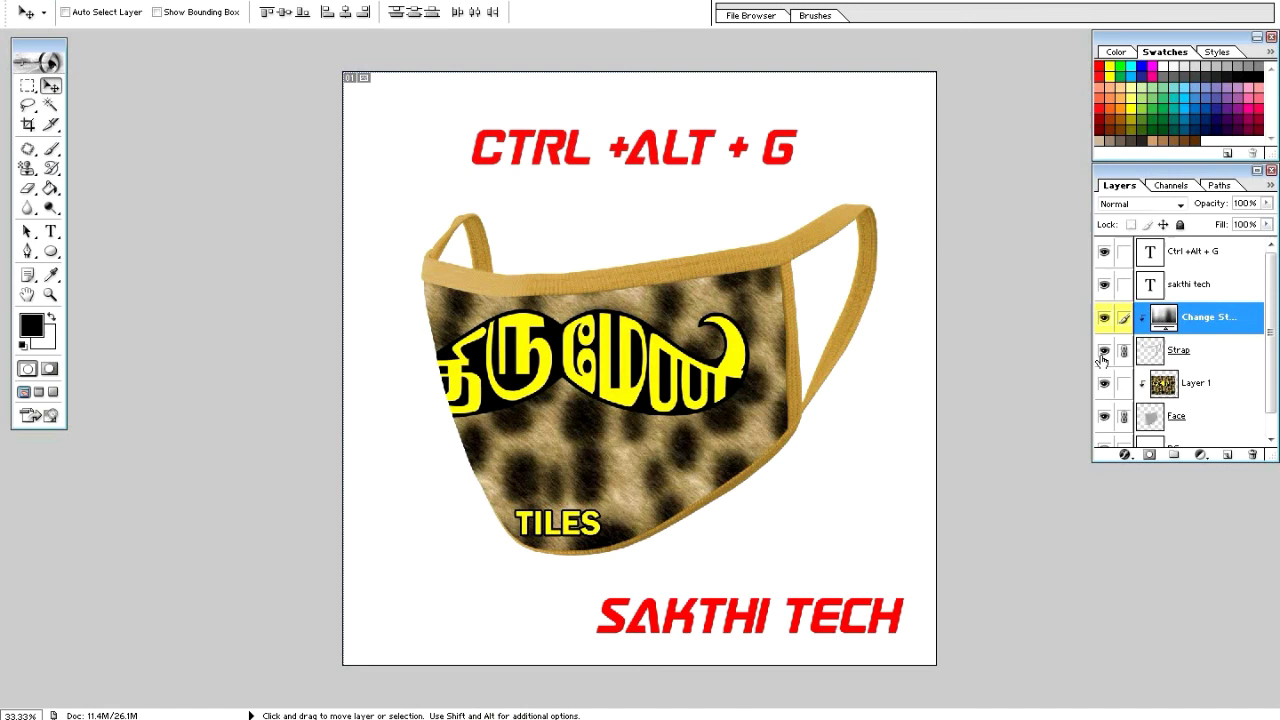
pyautogui.click(1104, 418)
pyautogui.click(1104, 418)
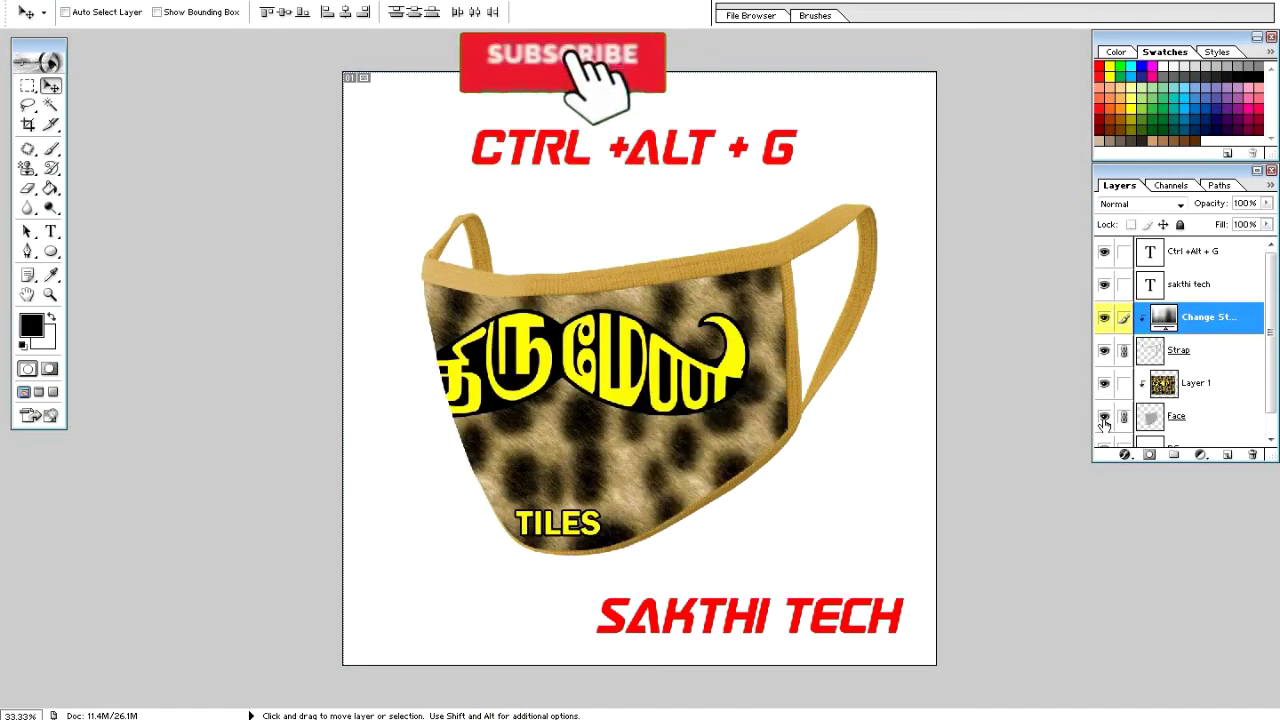
# Hide the Ctrl +Alt + G text layer and preview the finished mask full screen on a black background.
pyautogui.click(1104, 251)
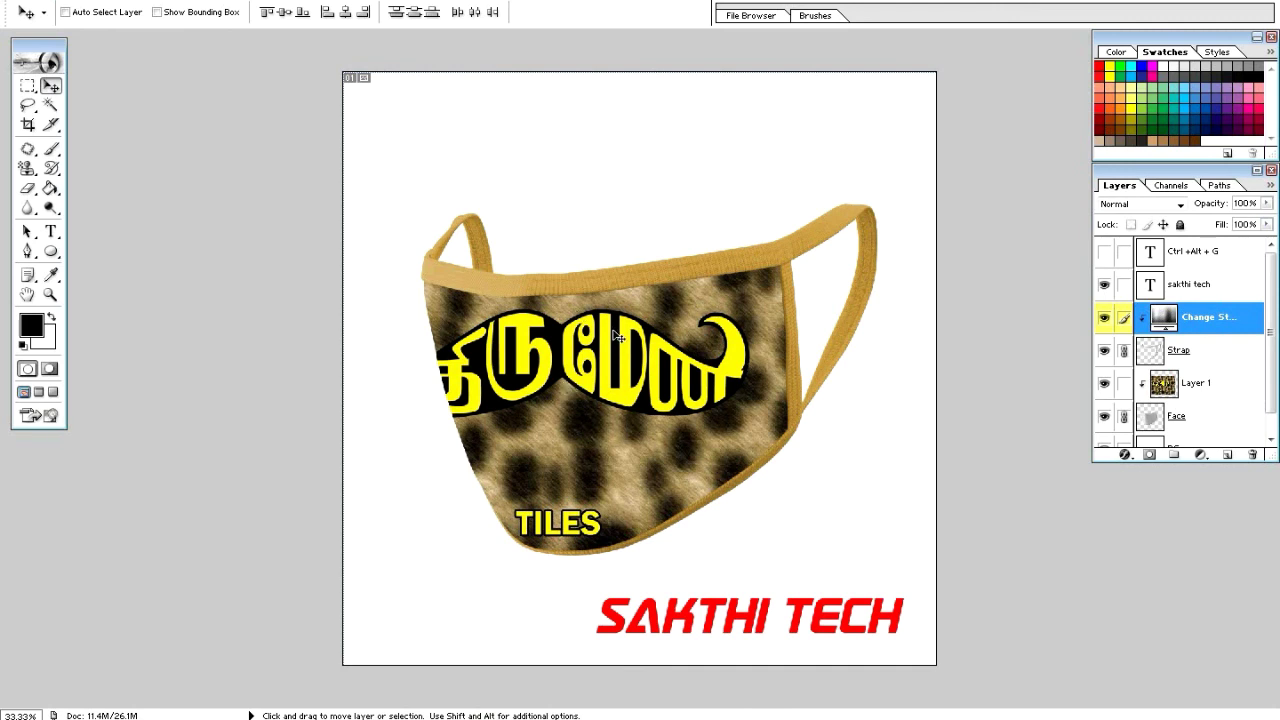
pyautogui.press('f')
pyautogui.press('f')
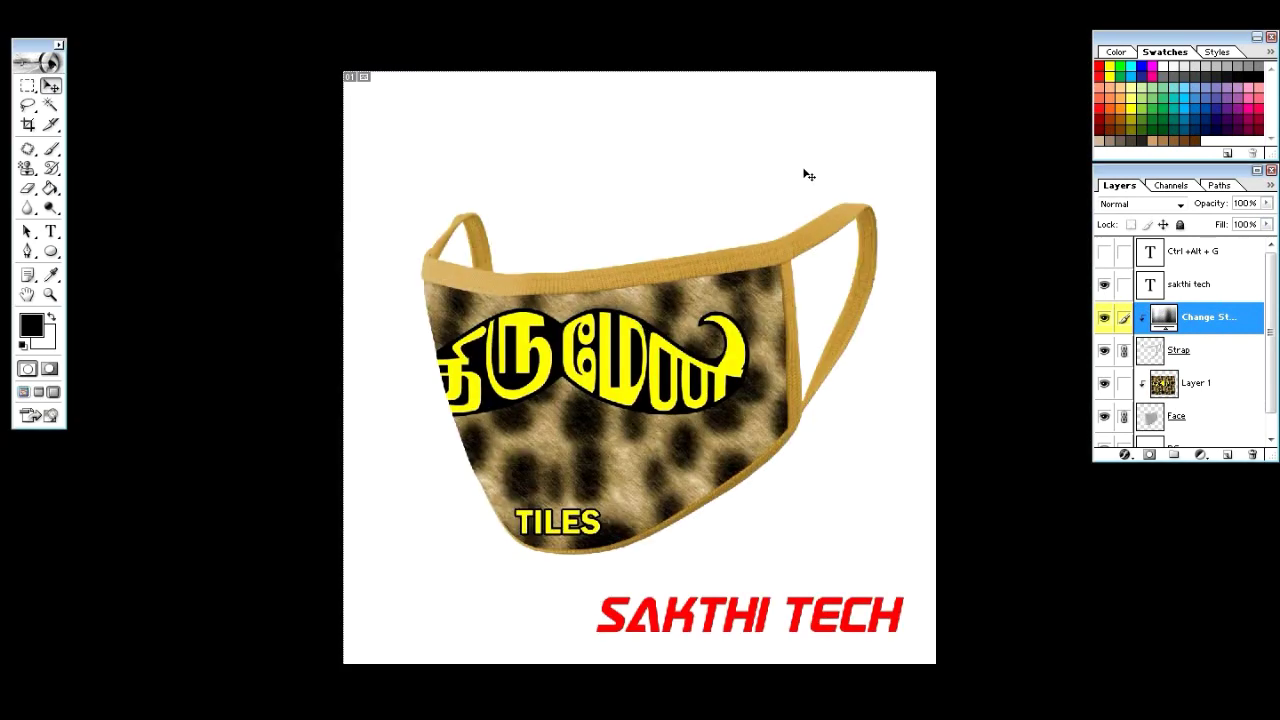
# Return to the standard window view and close Mockup mask2 sakthi tech.psd without saving.
pyautogui.press('f')
pyautogui.click(825, 81)
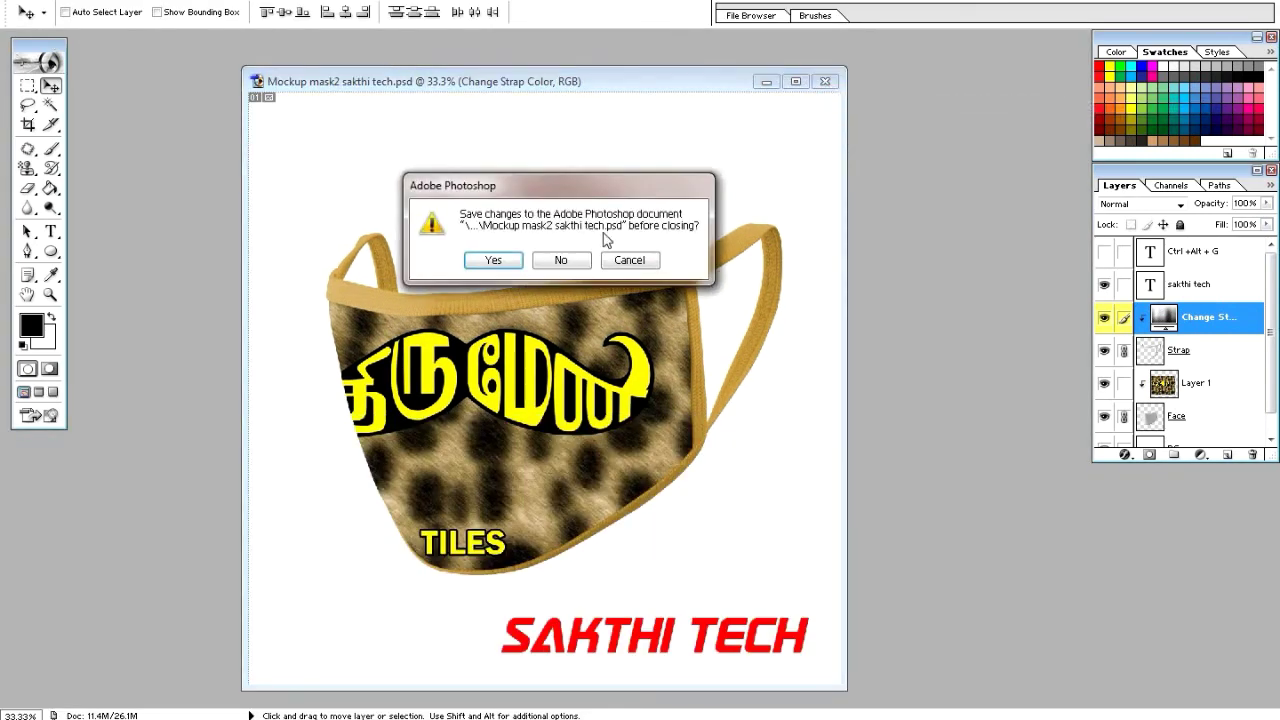
pyautogui.click(560, 260)
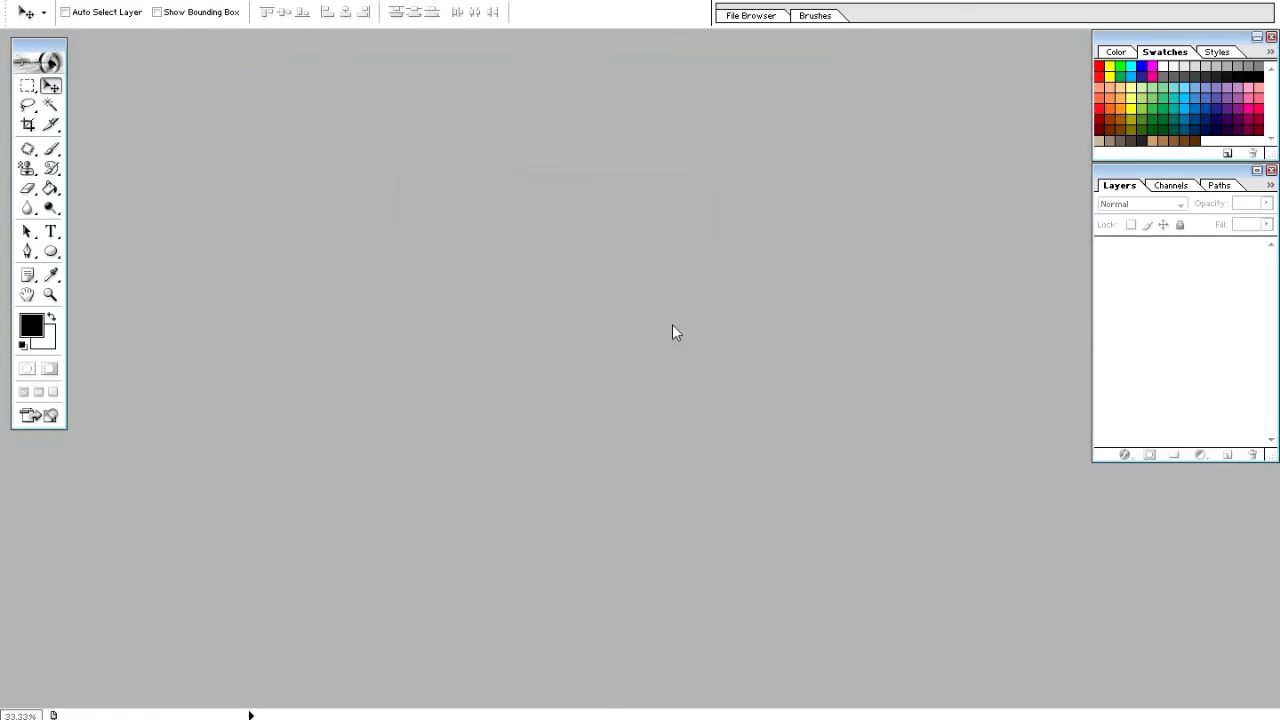